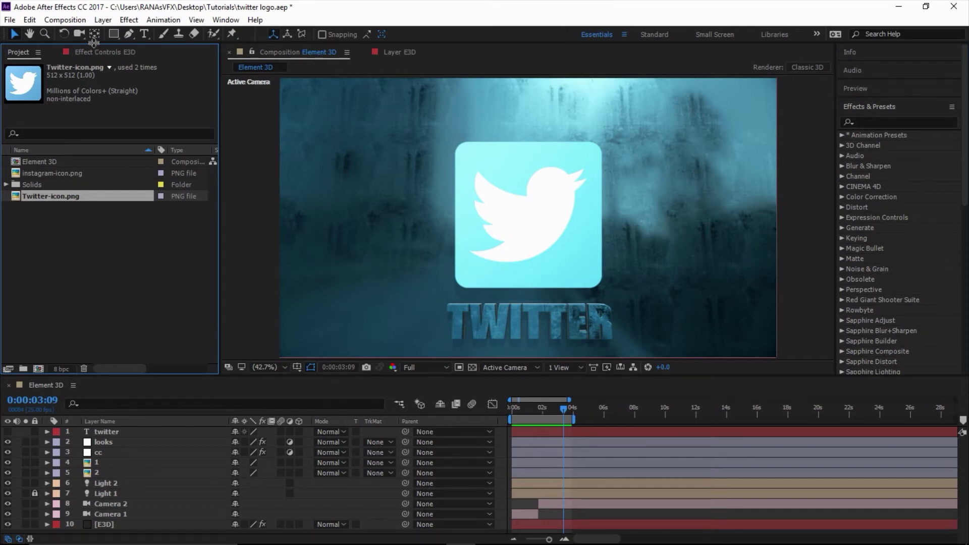
Step: Create a composition named "Twitter logo" and add Twitter-icon.png to it as a layer
left_click(65, 20)
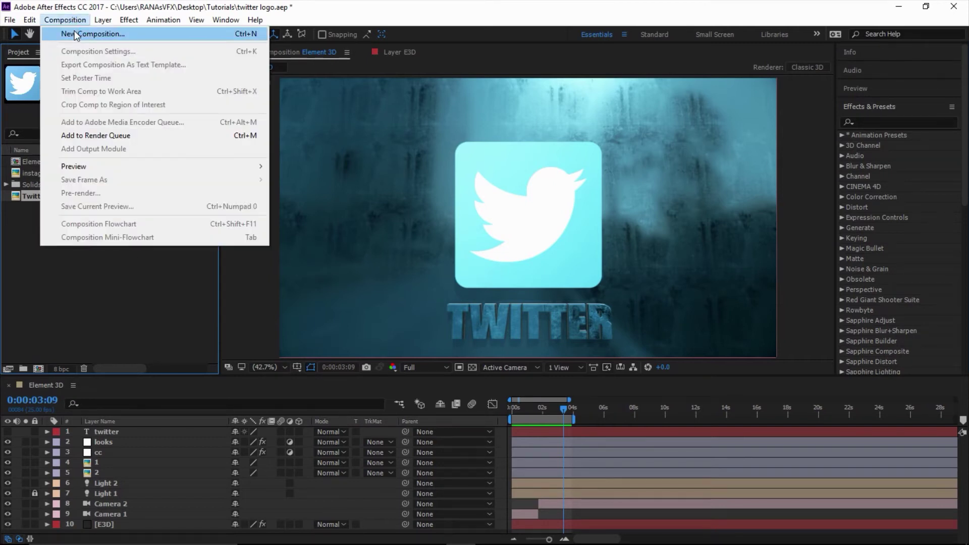
left_click(74, 31)
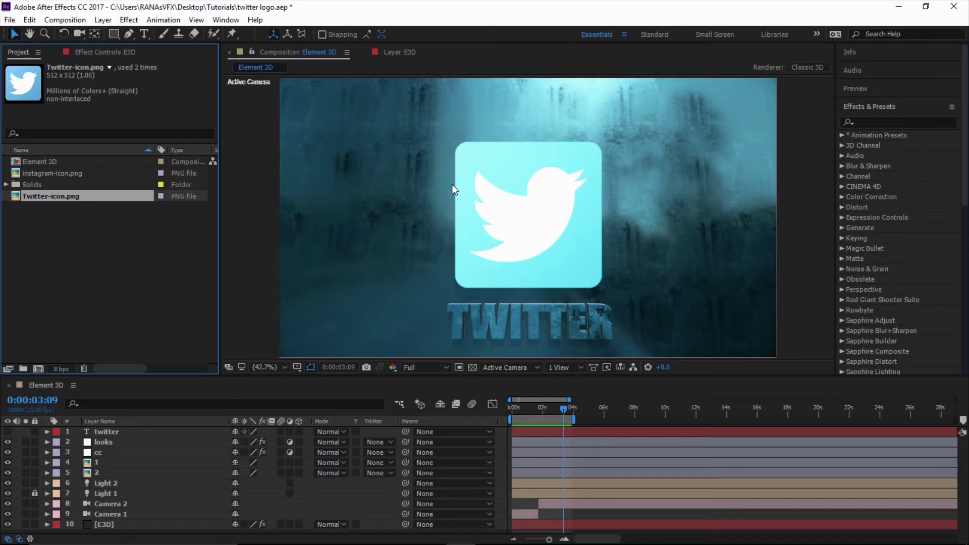
type("T")
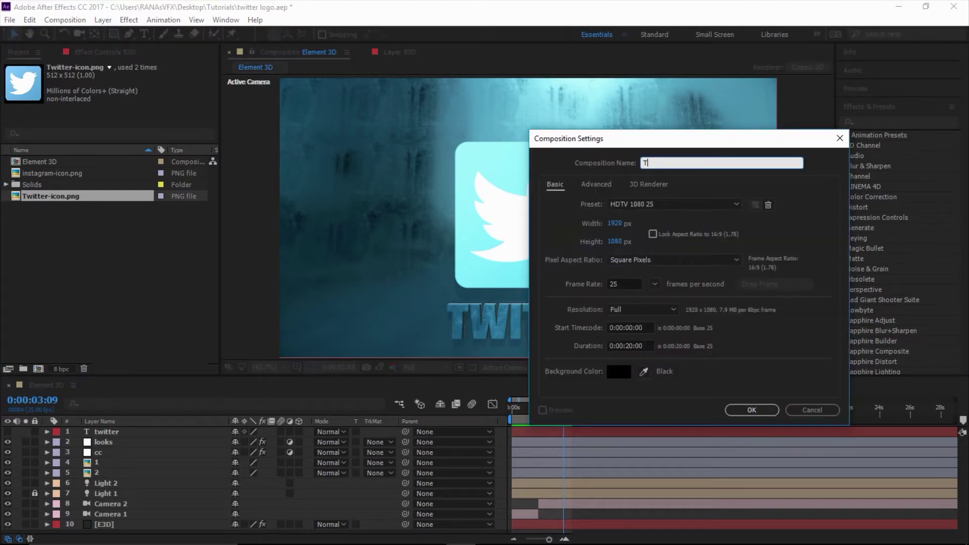
type("witter logo")
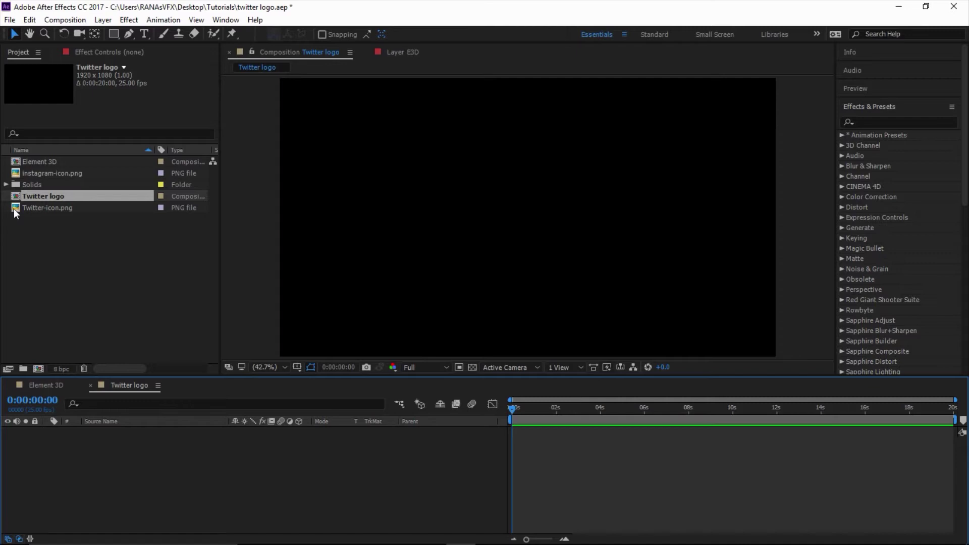
left_click_drag(14, 208, 240, 437)
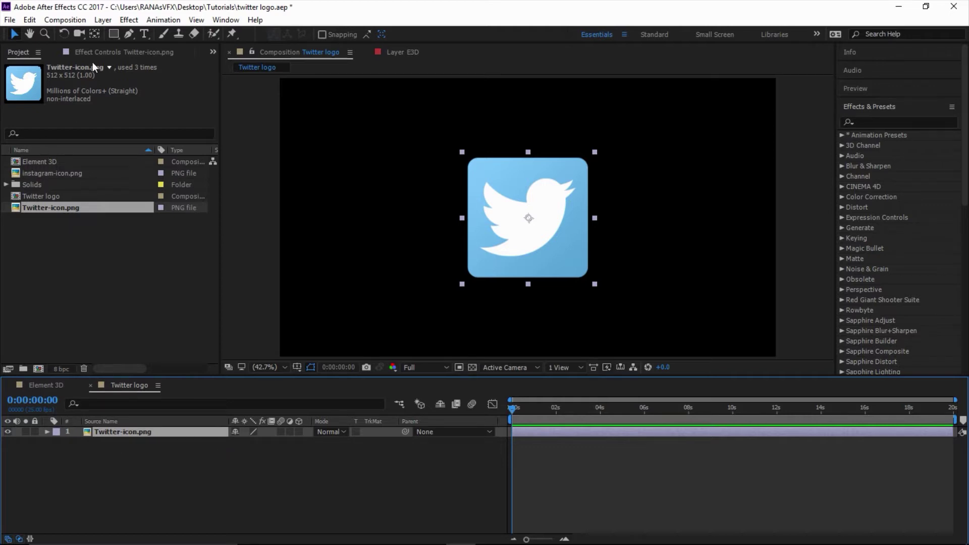
Step: Auto-trace the Alpha channel of the Twitter-icon.png layer at the current frame to generate a mask
left_click(102, 20)
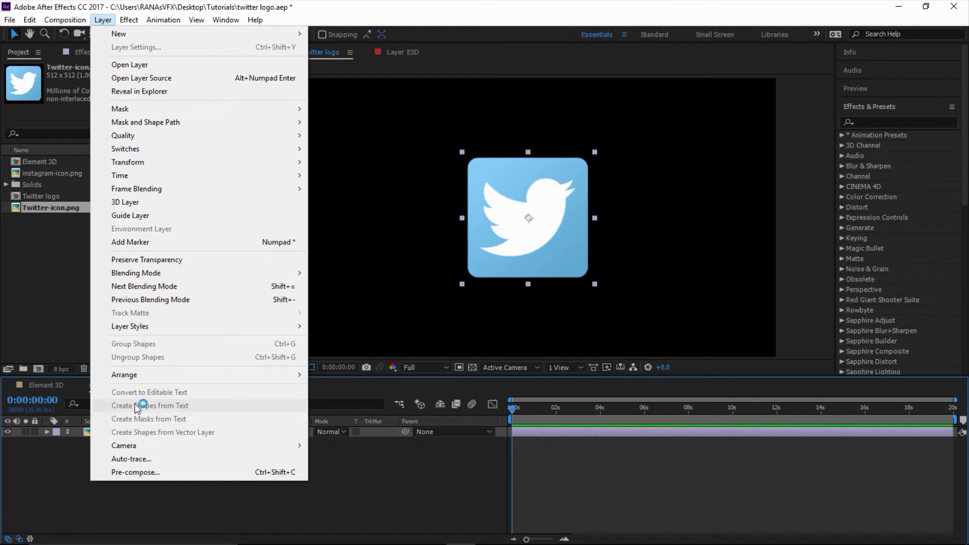
left_click(168, 461)
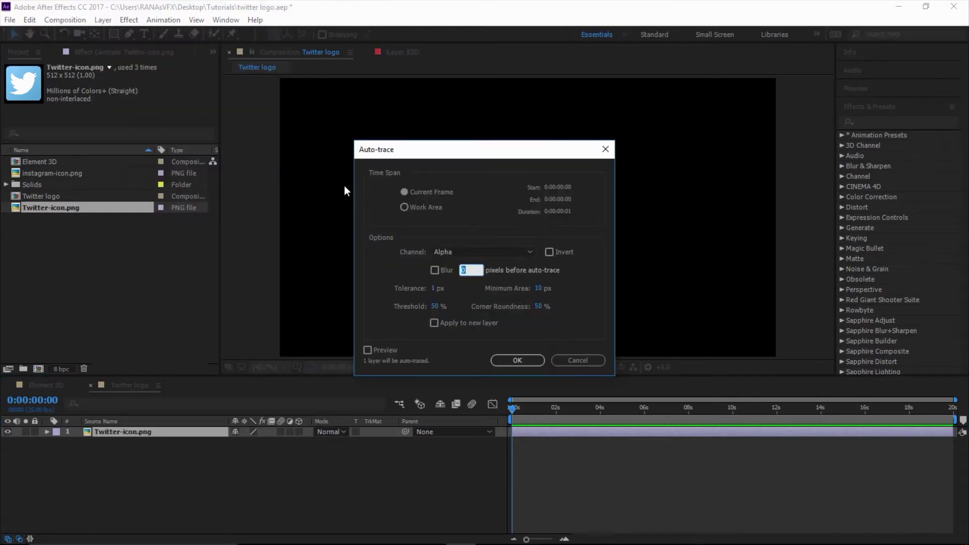
left_click(526, 365)
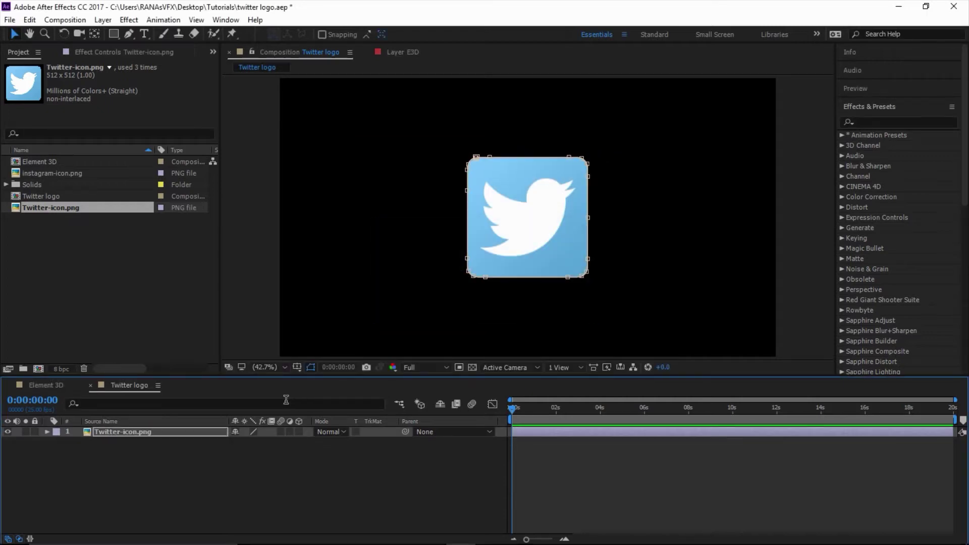
Step: With the Pen tool, start a mask on the icon layer at the bird's tail tip and curve it along the tail's upper edge
left_click(160, 432)
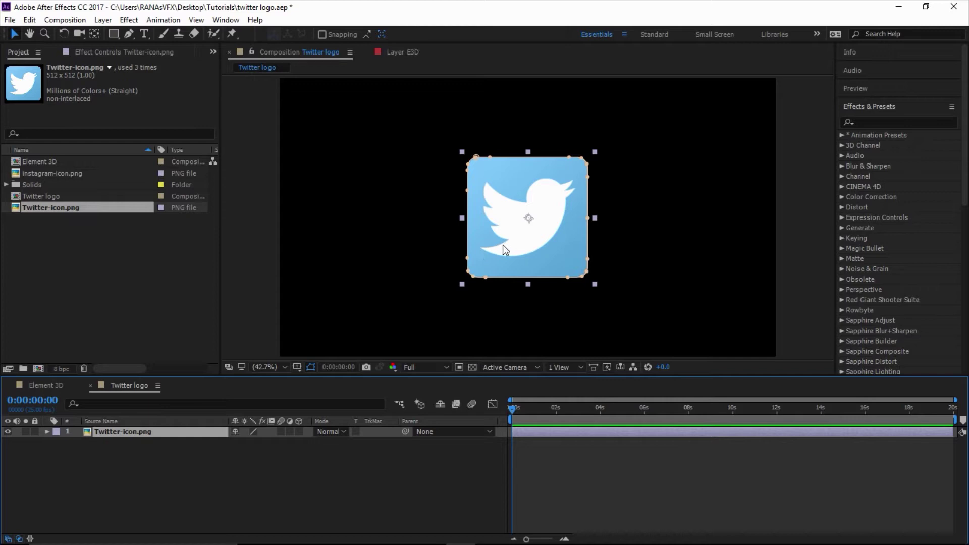
left_click(128, 33)
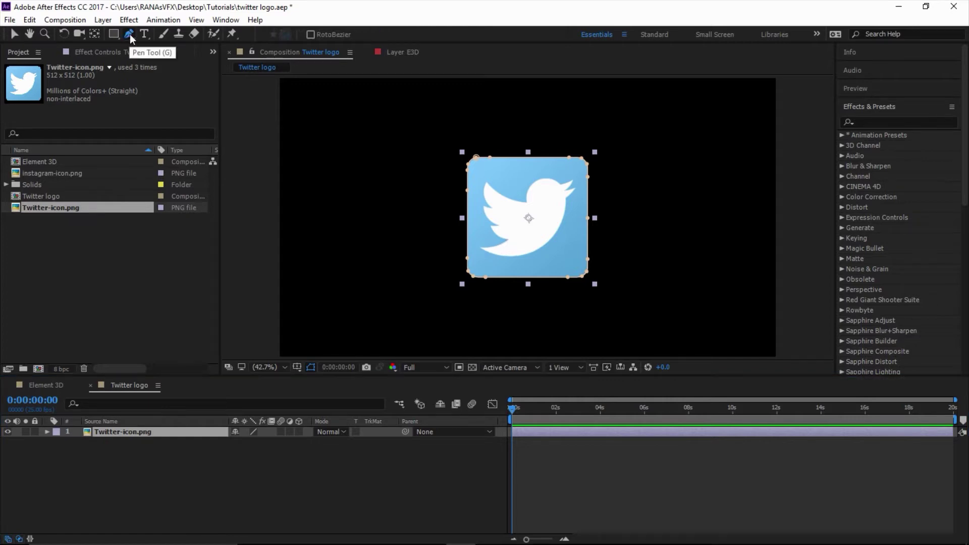
scroll(507, 270, "up", 2)
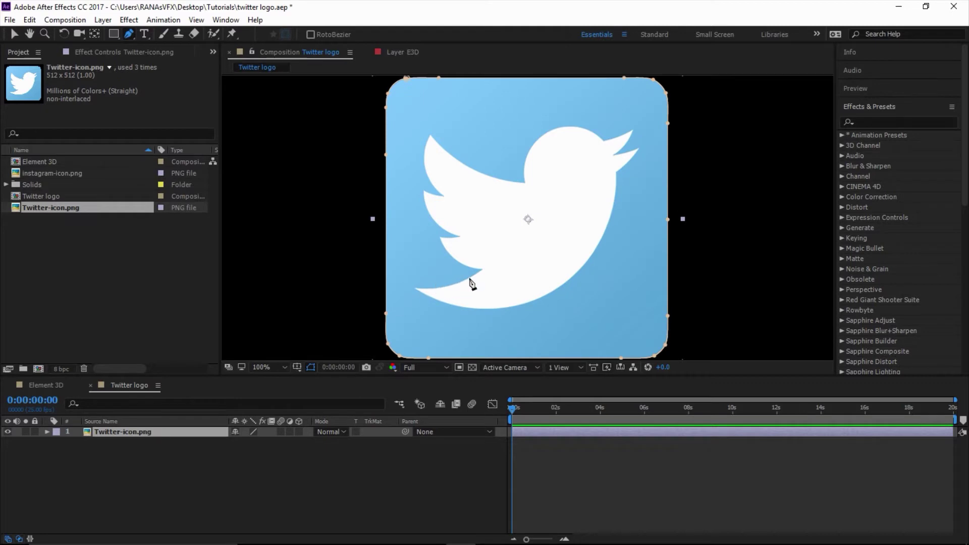
key("space")
left_click_drag(494, 287, 476, 253)
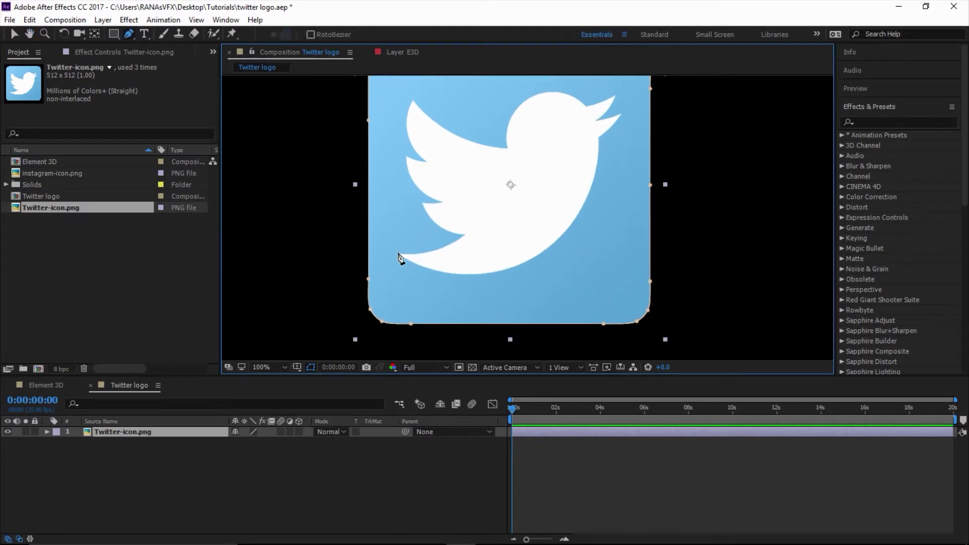
scroll(400, 264, "up", 1)
key("space")
left_click_drag(400, 266, 442, 267)
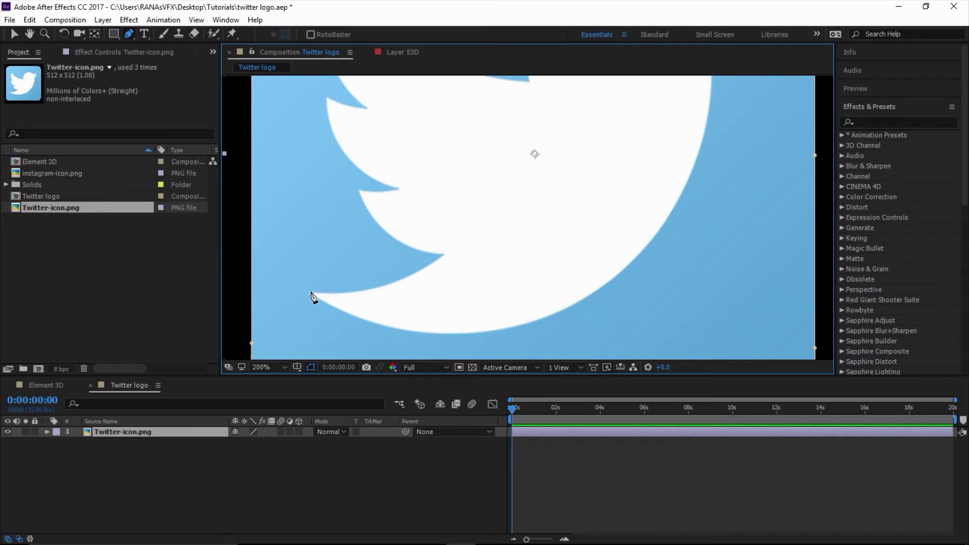
left_click(310, 291)
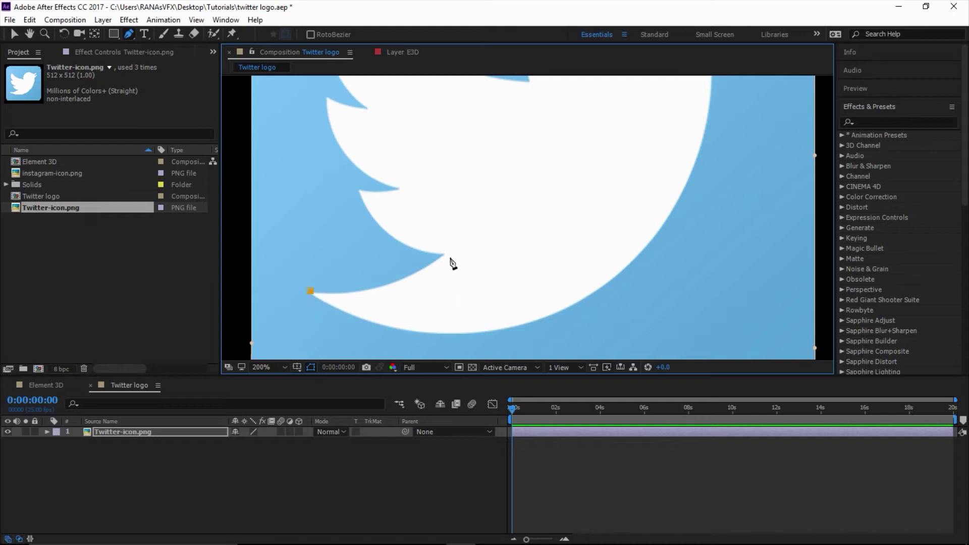
left_click(443, 254)
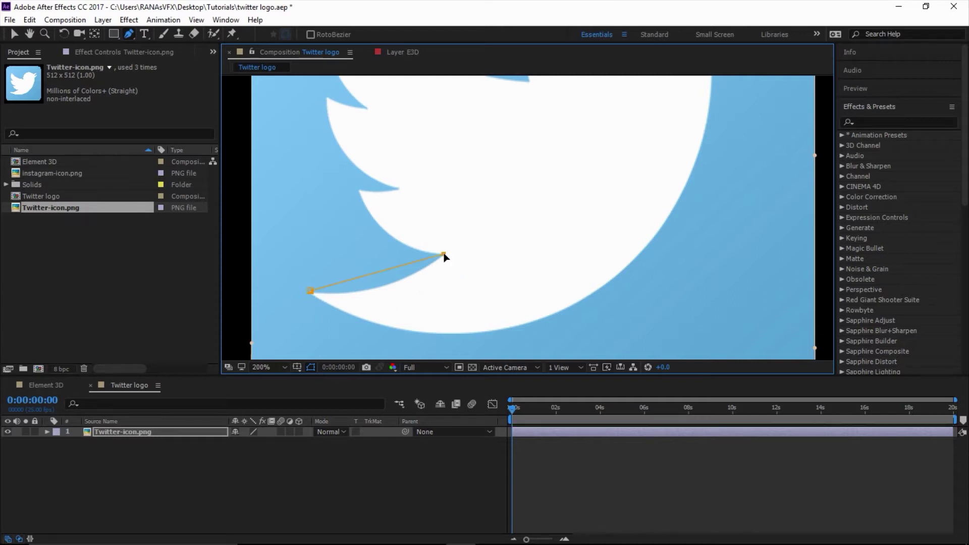
left_click_drag(444, 254, 510, 202)
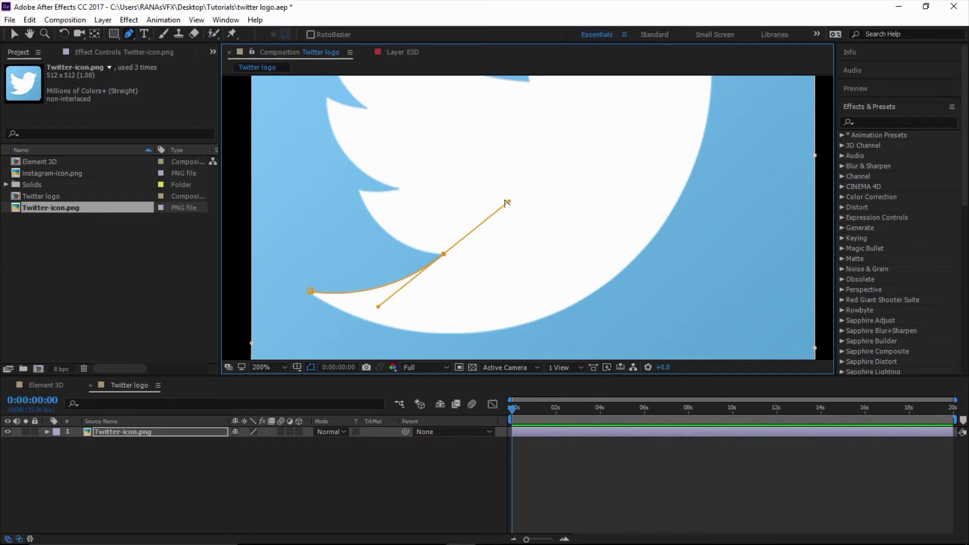
left_click_drag(509, 201, 444, 255)
Step: Extend the pen mask around the bird's lowest wing feather to the next notch
left_click_drag(360, 192, 397, 188)
key("space")
mouse_move(512, 189)
left_mouse_down()
mouse_move(513, 256)
mouse_move(499, 224)
mouse_move(507, 206)
left_mouse_up()
scroll(459, 241, "down", 1)
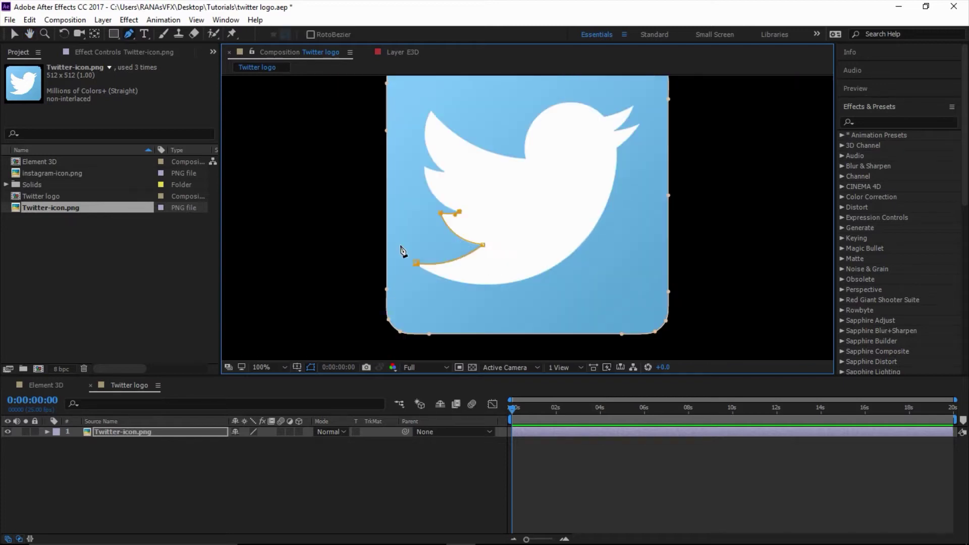
Step: Reveal the masks of the Twitter-icon.png layer and delete the partial bird mask, Mask 2
left_click(134, 431)
key("m")
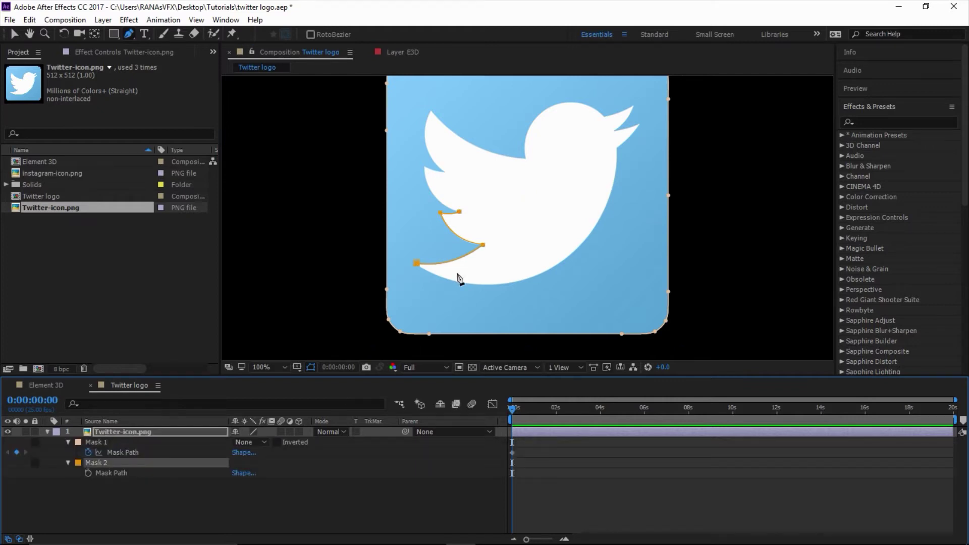
left_click(110, 432)
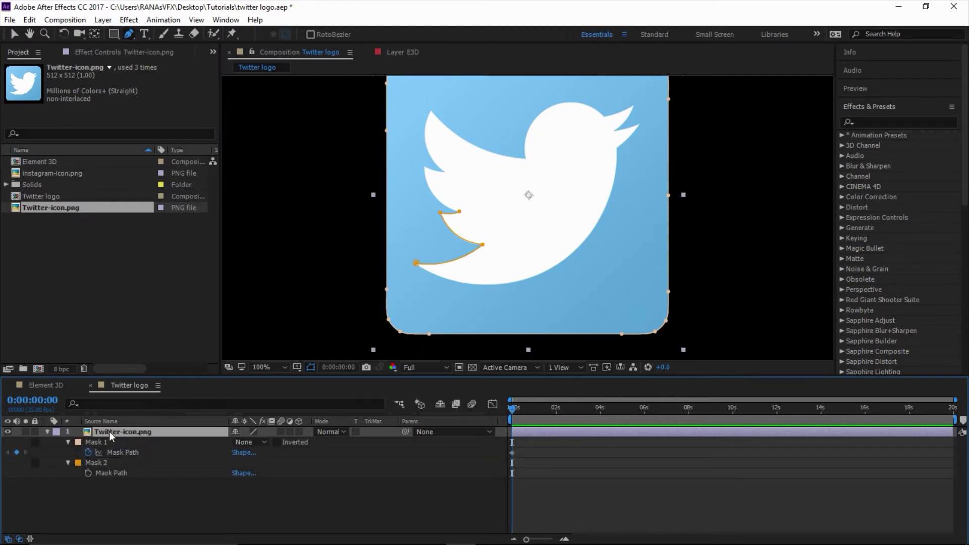
left_click(108, 464)
key("Delete")
Step: Copy the finished bird-shaped Mask 2 from layer 1 in the Element 3D composition
left_click(57, 387)
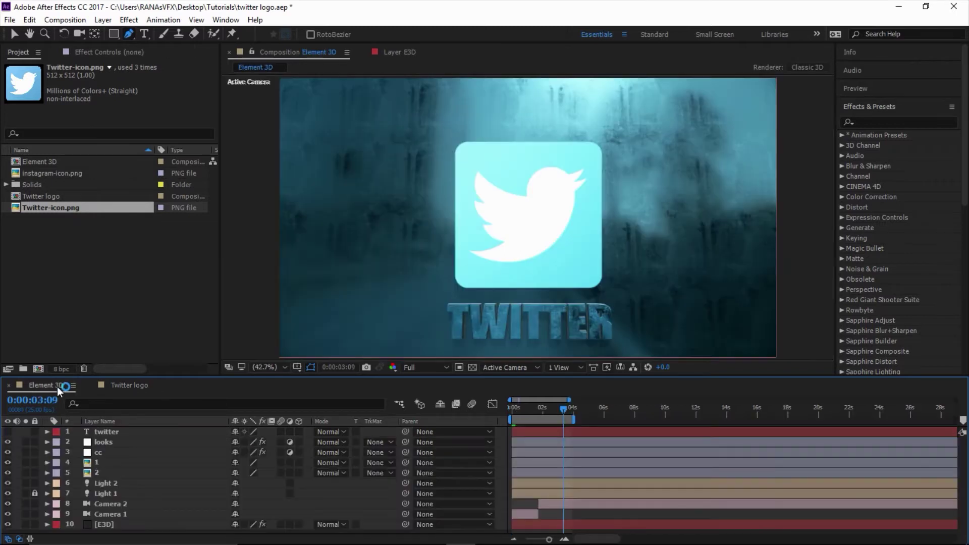
left_click(101, 465)
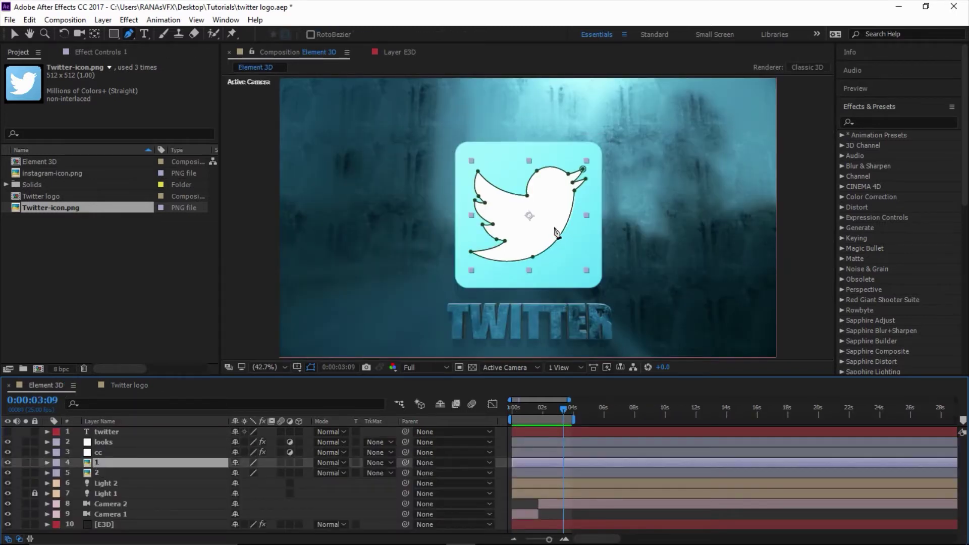
key("m")
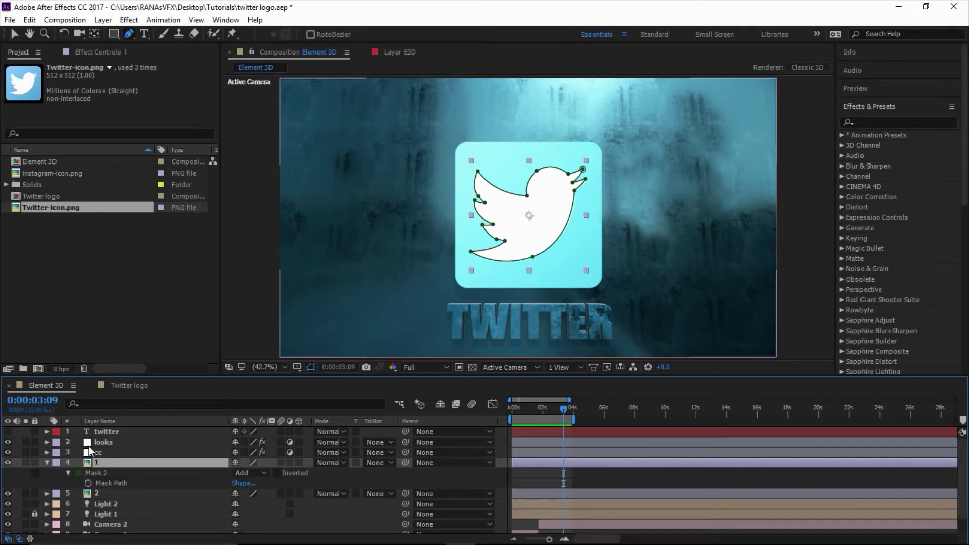
left_click(103, 474)
left_click(32, 21)
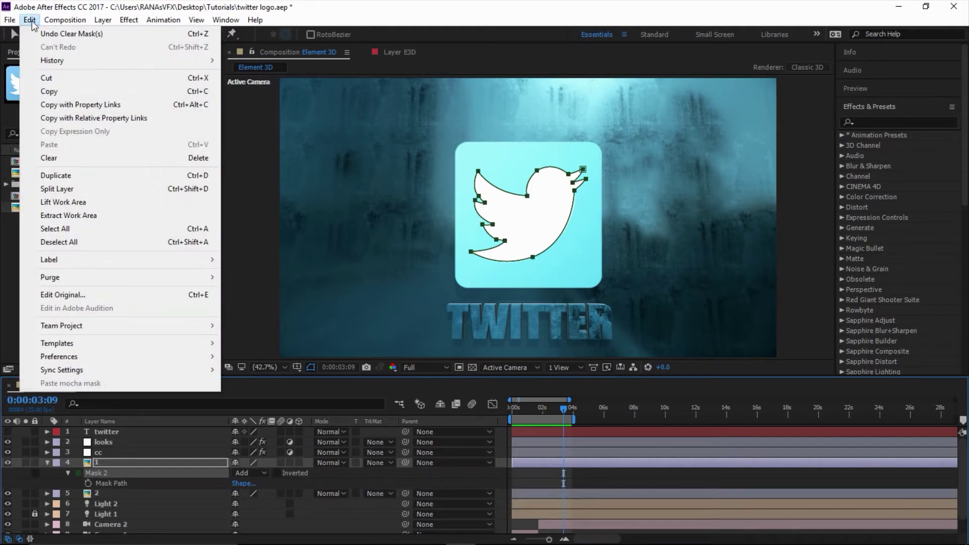
left_click(68, 92)
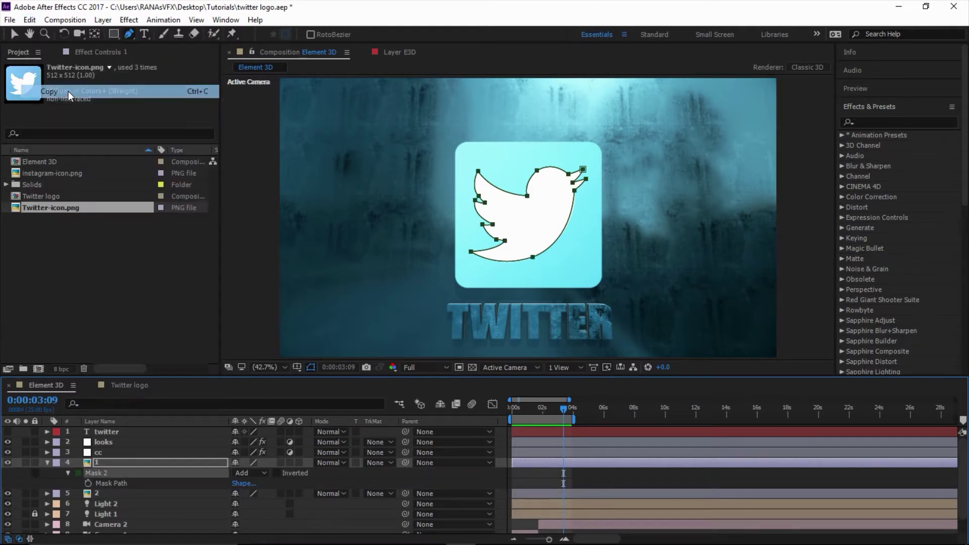
Step: Paste the bird mask onto the Twitter-icon.png layer in the Twitter logo composition and duplicate that layer
left_click(137, 387)
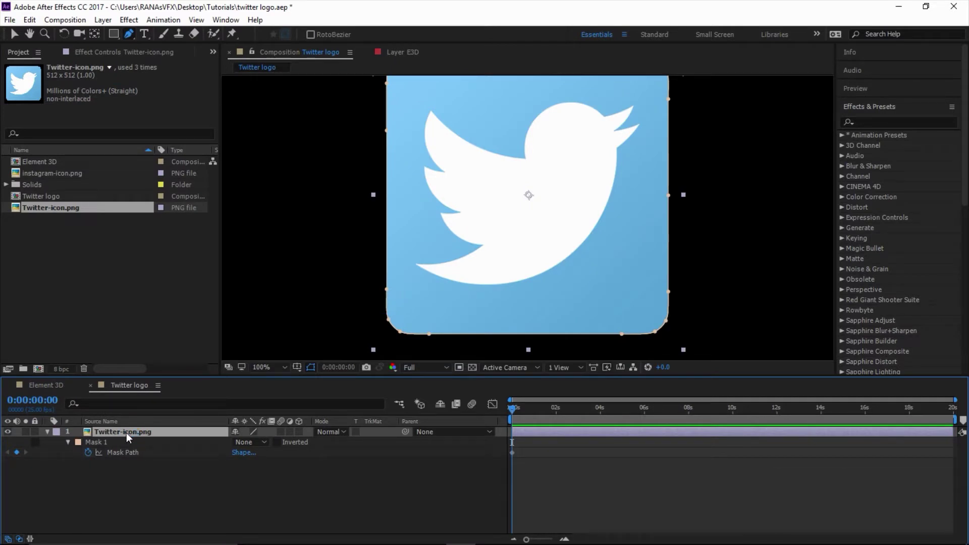
key("ctrl+v")
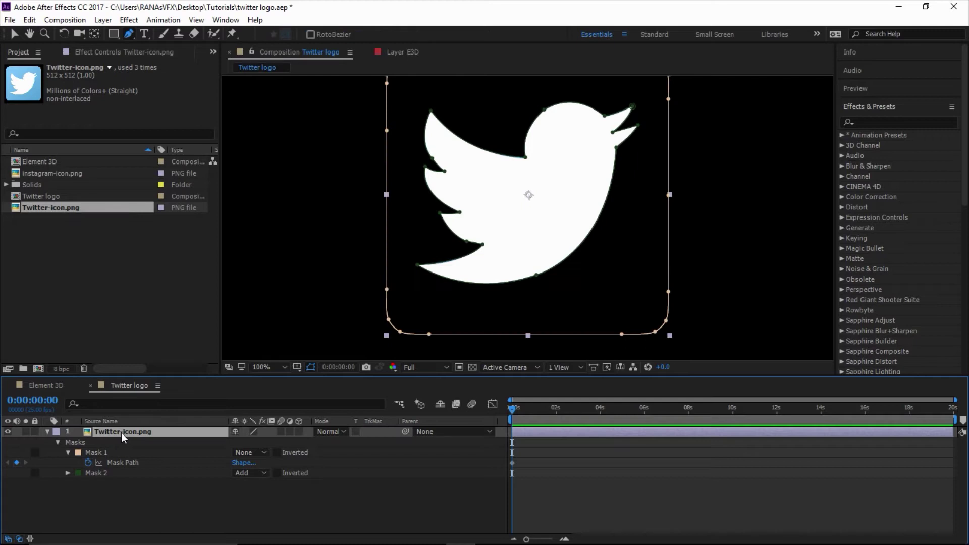
key("ctrl+d")
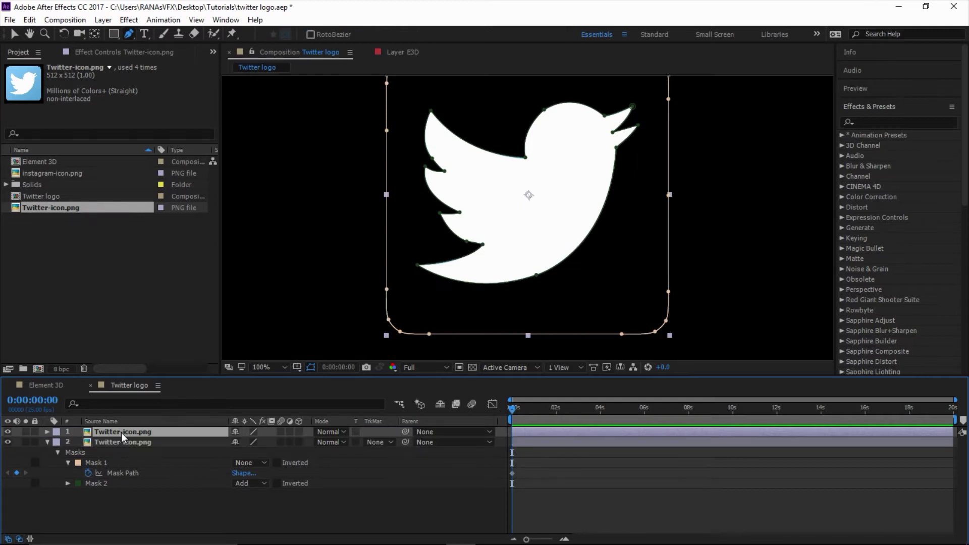
Step: Expand the masks of the upper duplicate and delete the rounded-square Mask 1 from the lower Twitter-icon.png layer
left_click(47, 433)
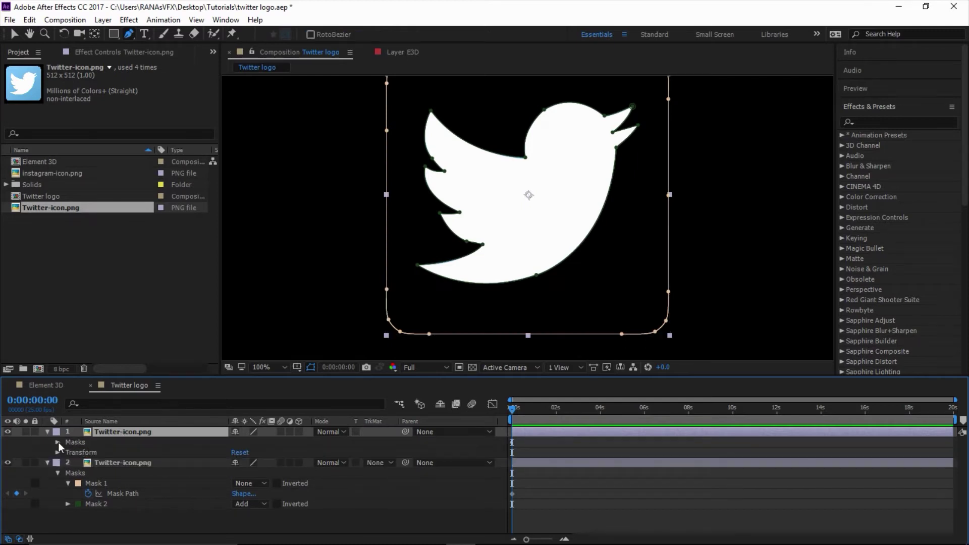
left_click(58, 442)
left_click(86, 453)
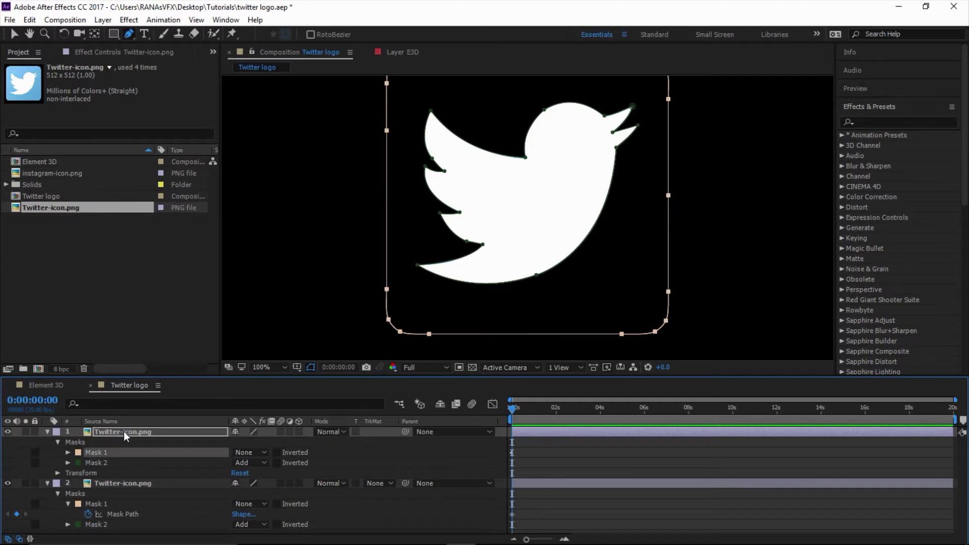
left_click(105, 505)
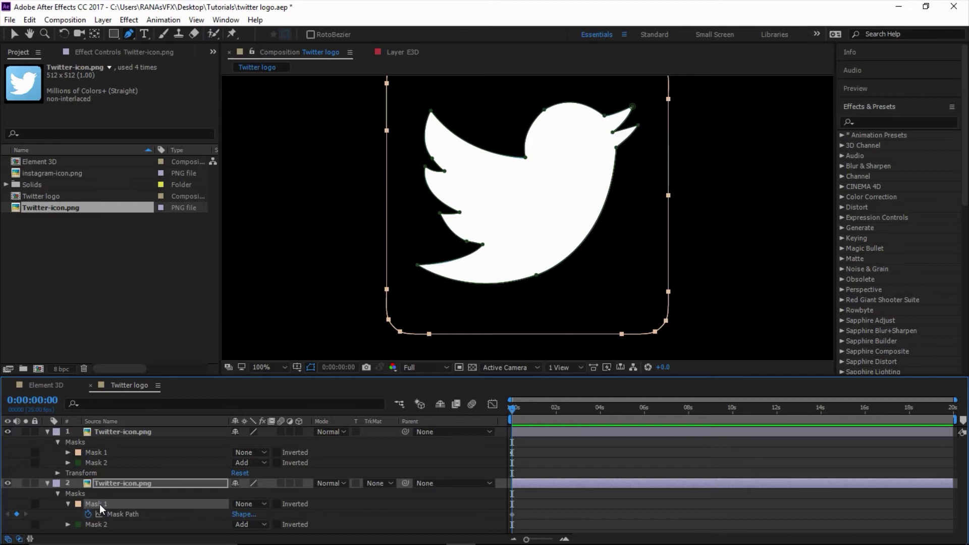
key("Delete")
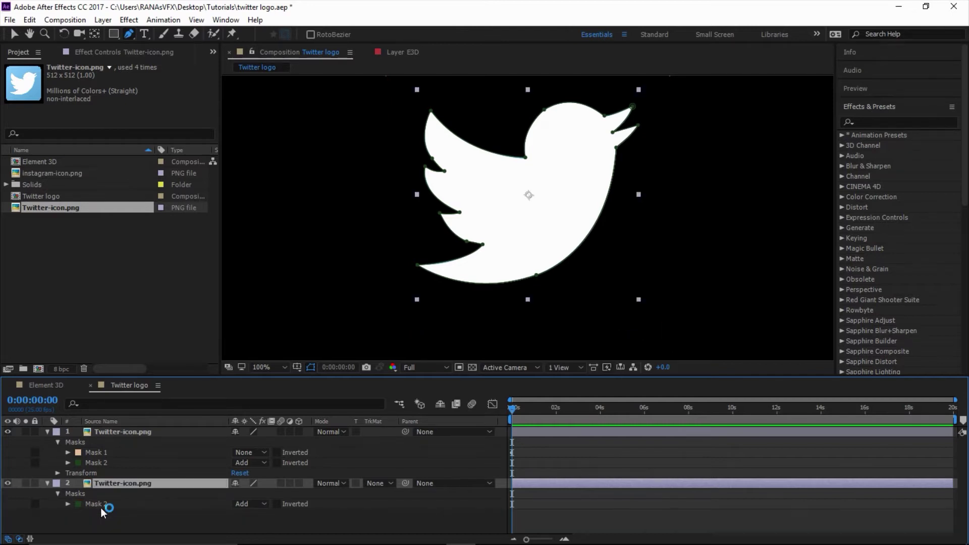
Step: Delete the bird-shaped Mask 2 from the upper Twitter-icon.png layer, keeping only its rounded-square mask
left_click(99, 452)
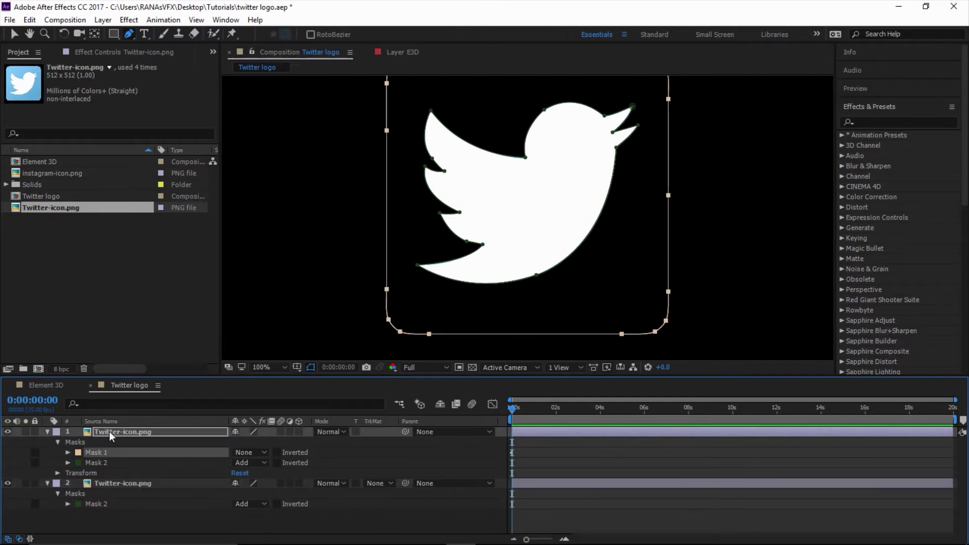
left_click(100, 460)
key("Delete")
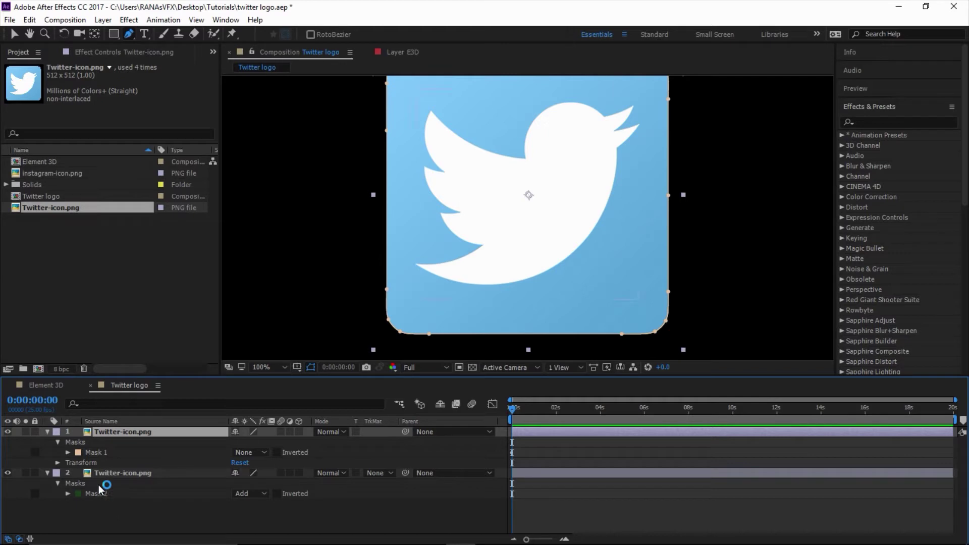
left_click(93, 453)
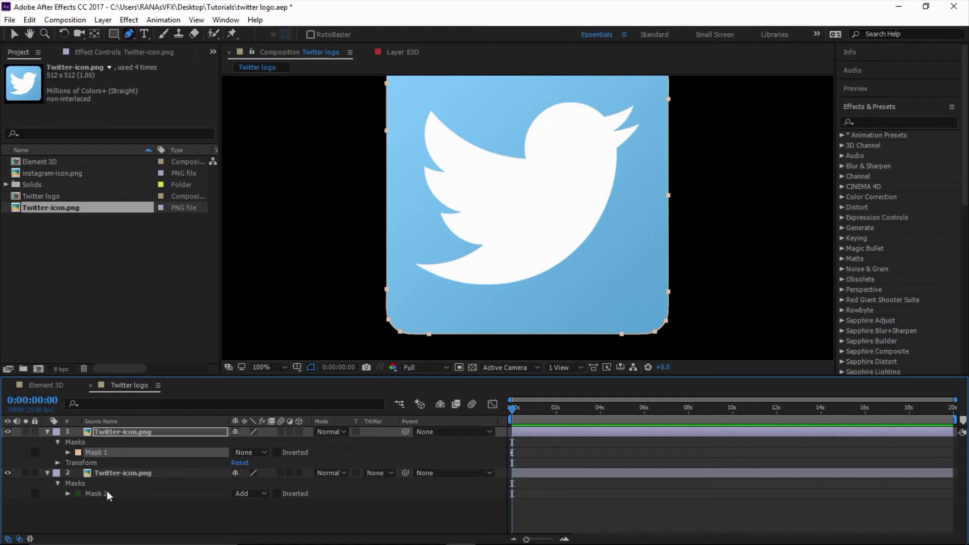
left_click(107, 492)
Step: Collapse both Twitter-icon.png layers and create a new comp-sized solid named E3D in the Twitter logo composition
left_click(47, 473)
left_click(47, 432)
right_click(100, 471)
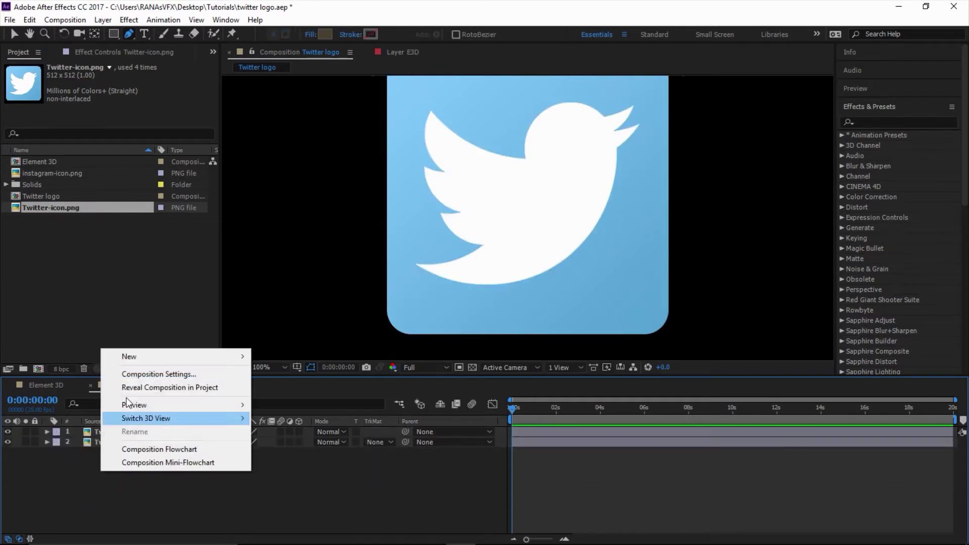
mouse_move(140, 357)
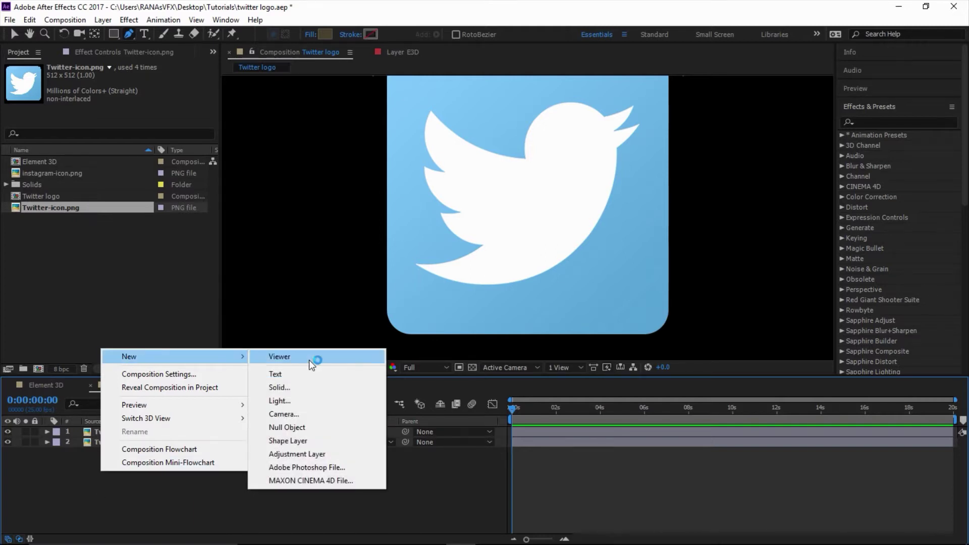
left_click(303, 395)
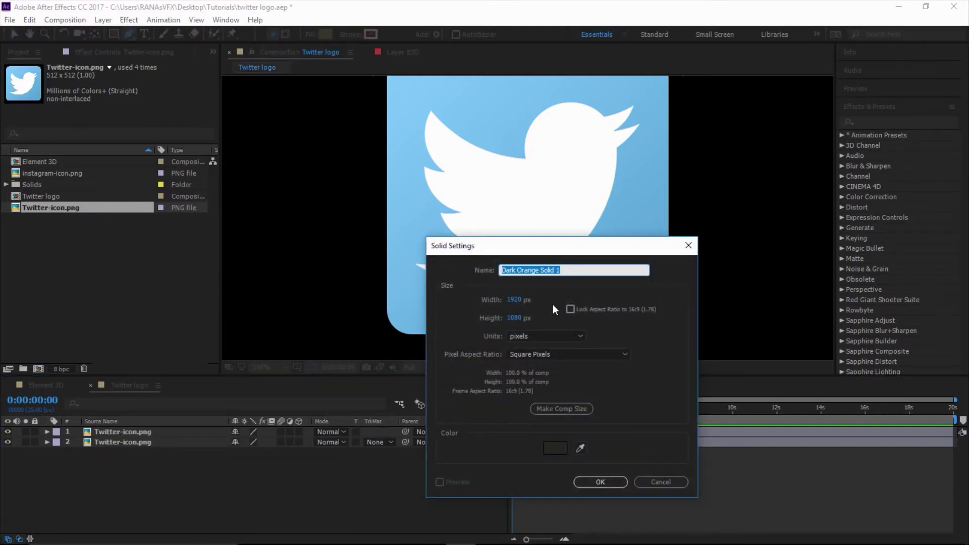
type("E3")
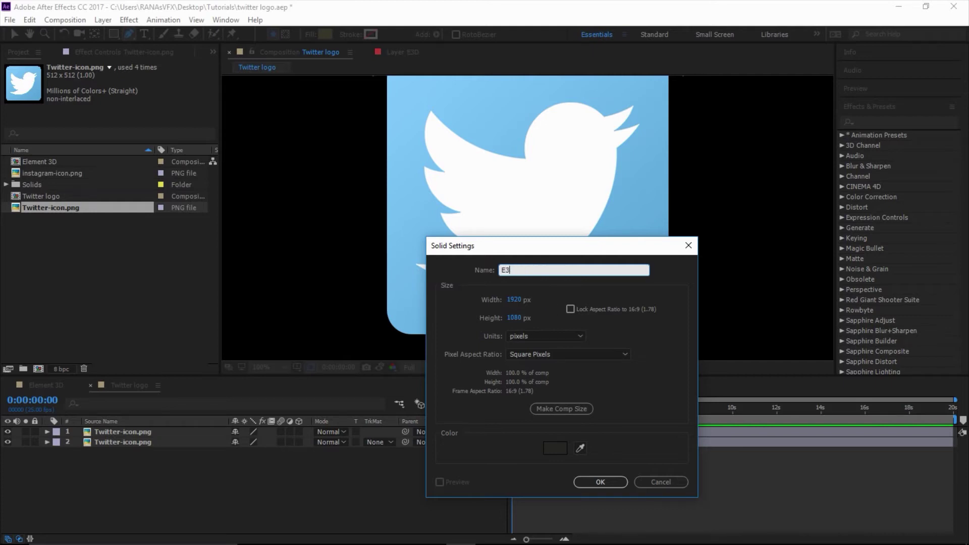
type("D")
left_click(564, 407)
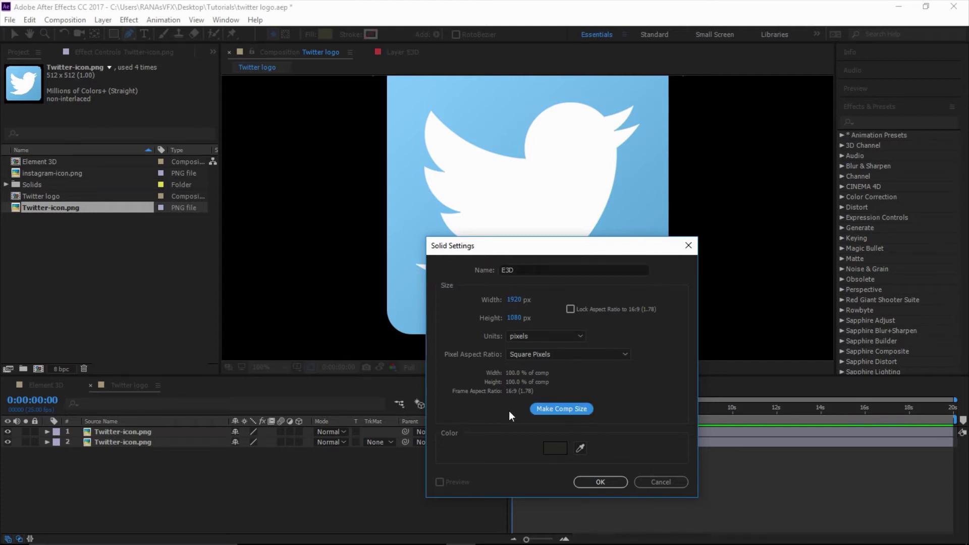
left_click(603, 482)
Step: Apply the Video Copilot Element effect to the E3D solid
left_click(137, 20)
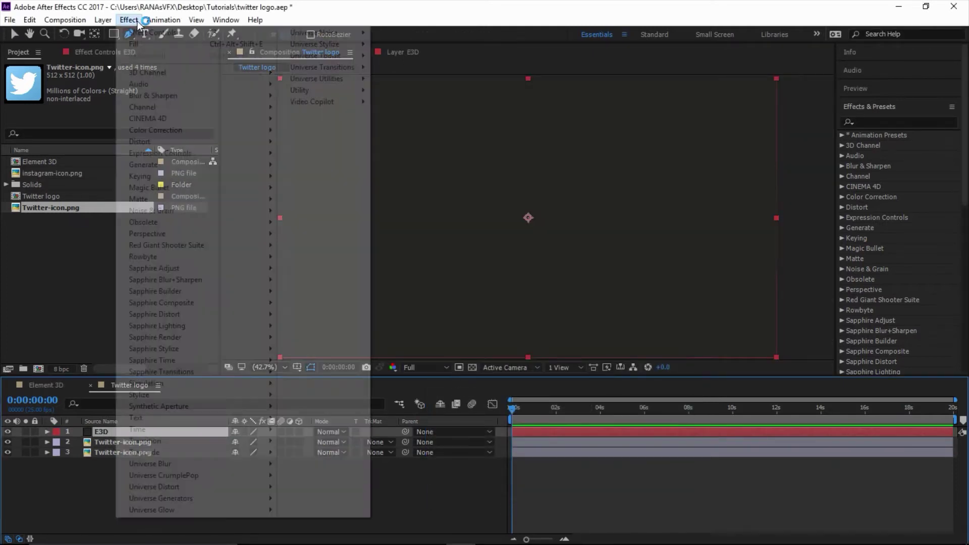
mouse_move(356, 107)
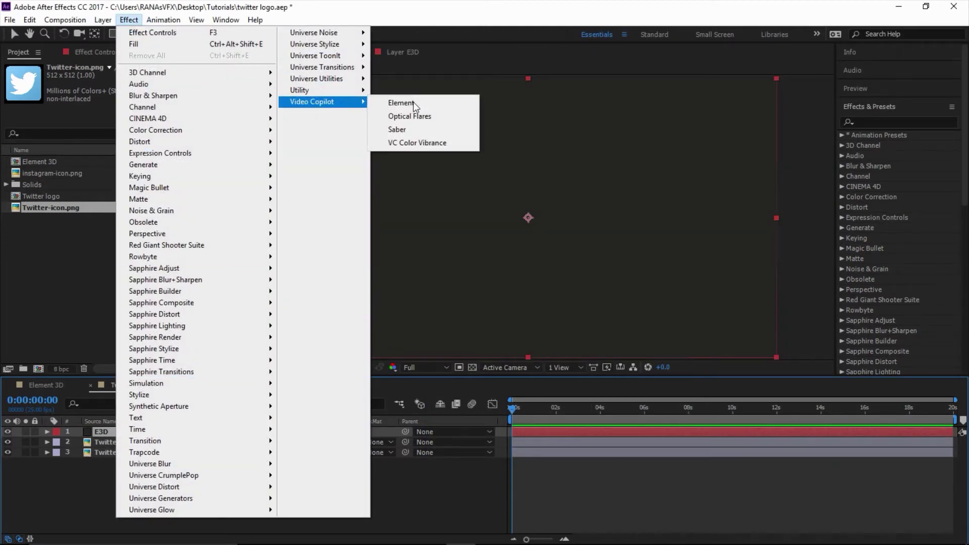
left_click(401, 100)
Step: Add a text layer reading "twitter", place it just below the logo and hide that layer
left_click(144, 38)
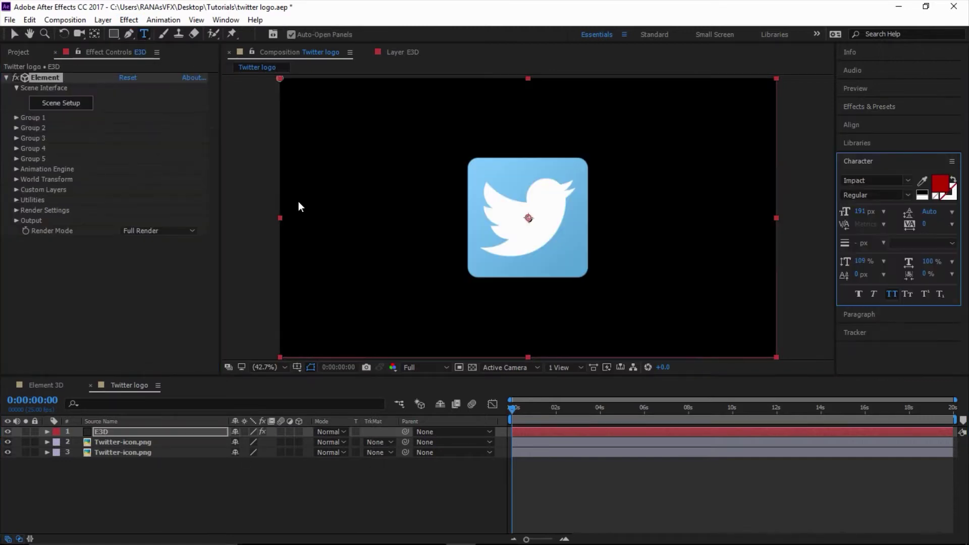
left_click(503, 325)
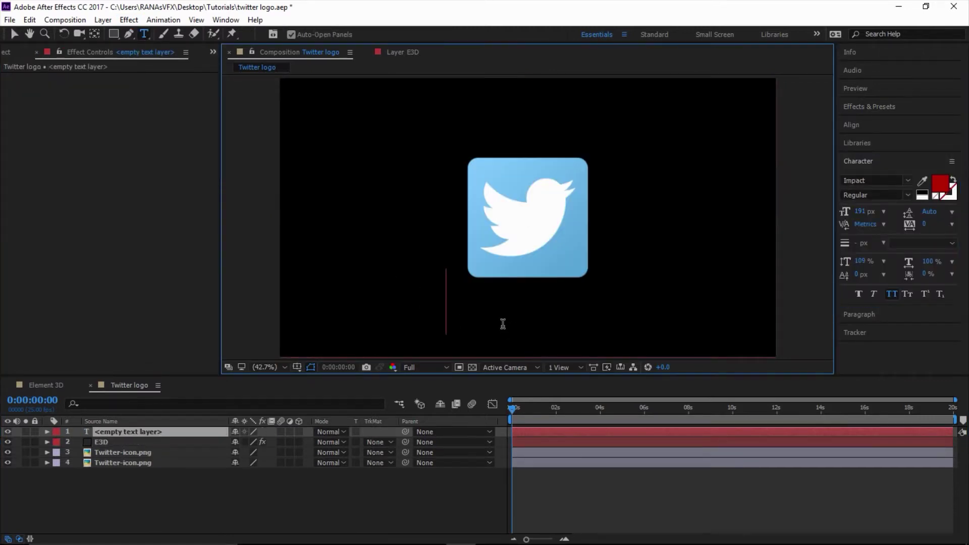
type("twitter")
key("Escape")
key("v")
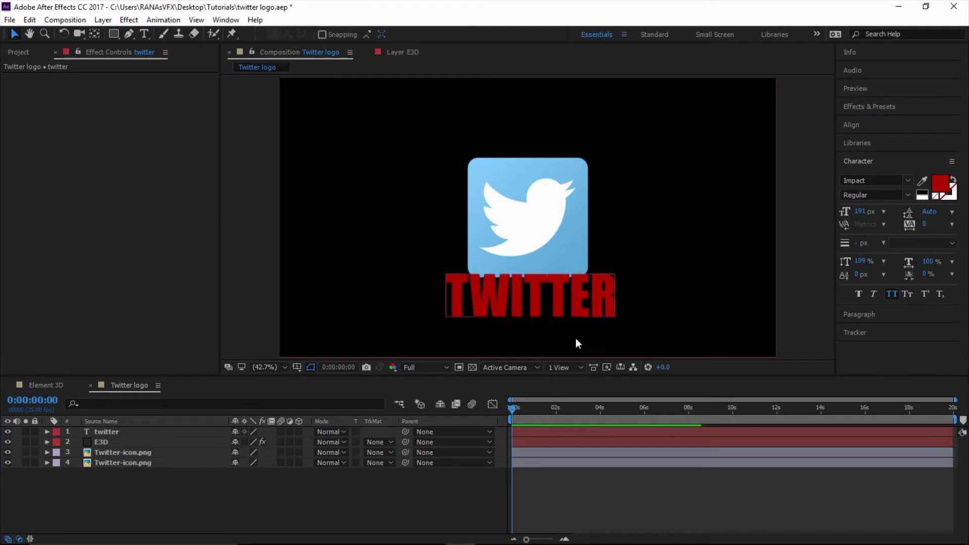
left_click_drag(538, 321, 536, 320)
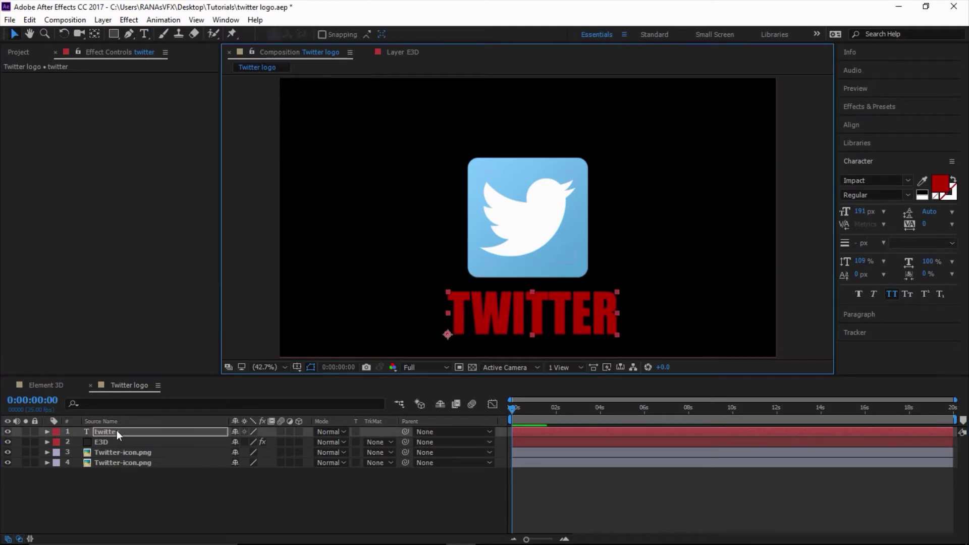
left_click(8, 432)
Step: Expand the Custom Text and Masks settings under Custom Layers in the E3D layer's Element effect
left_click(105, 442)
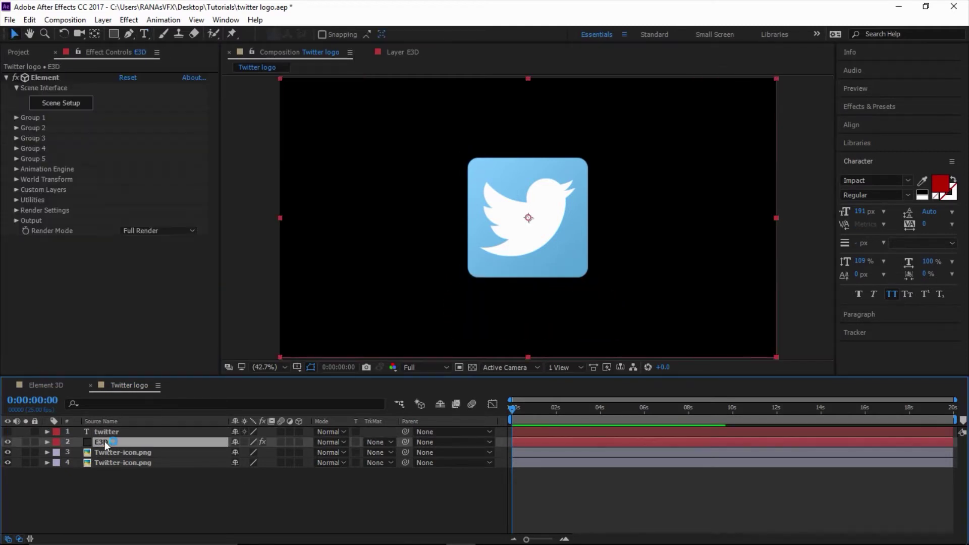
left_click(16, 190)
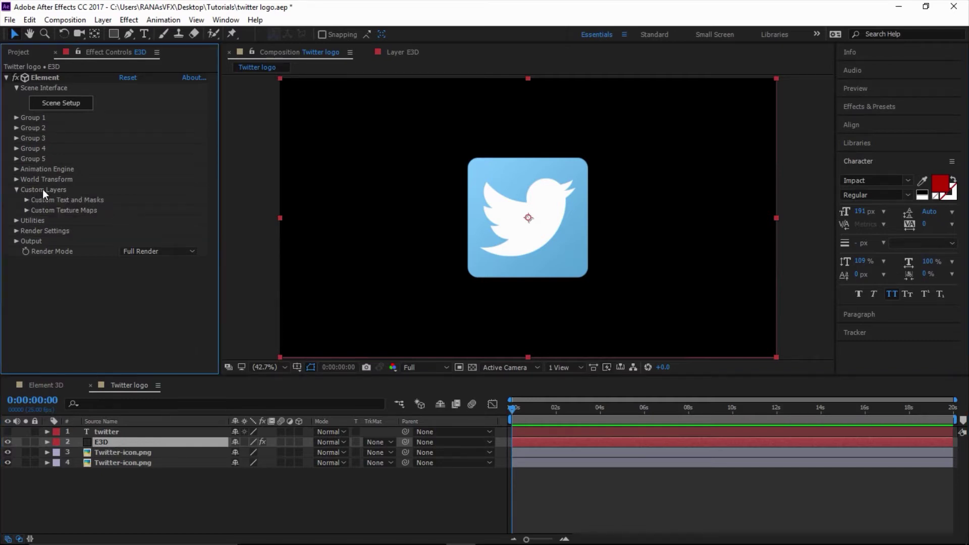
left_click(27, 199)
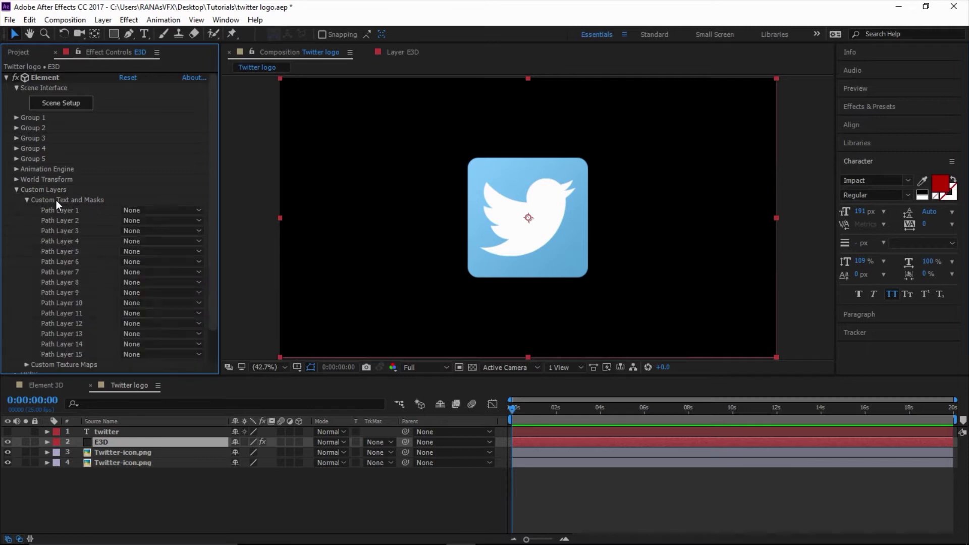
left_click(155, 211)
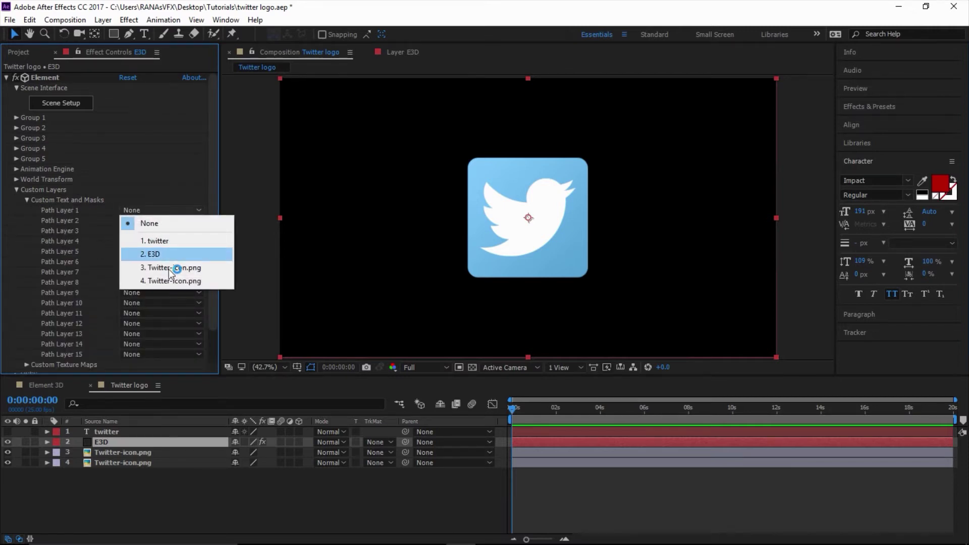
left_click(77, 516)
Step: Rename the rounded-square Twitter-icon.png layer as "outside mask" and the bird-shaped one as "inside mask"
left_click(129, 452)
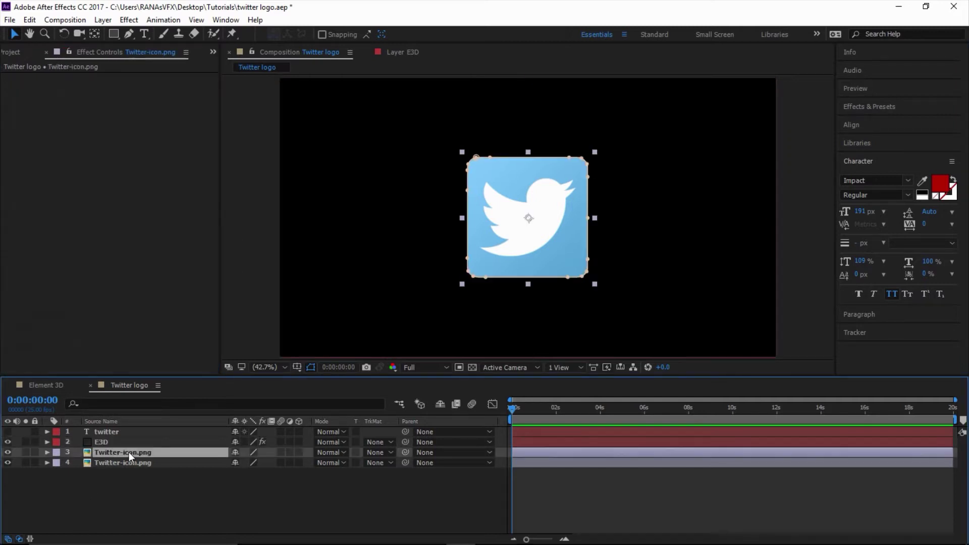
key("Return")
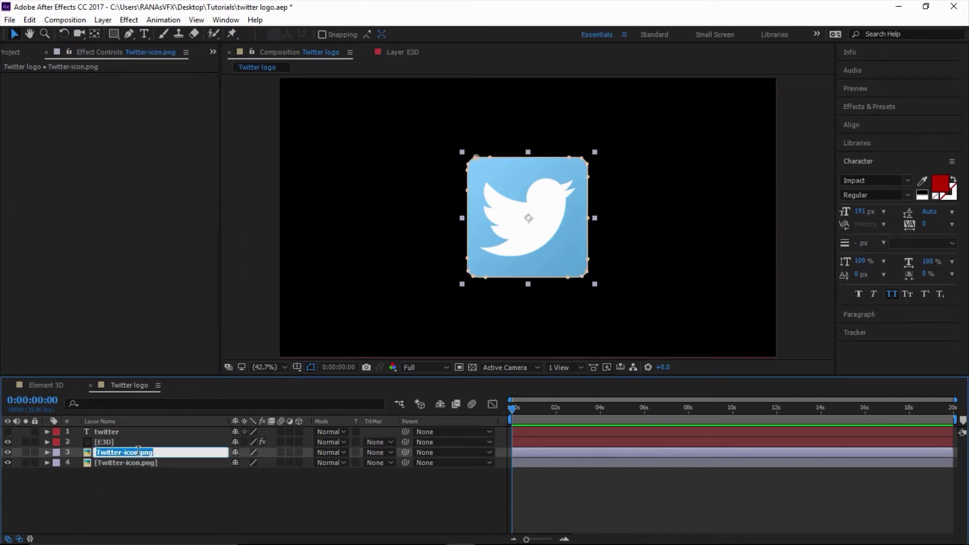
type("outside mask")
key("Return")
left_click(120, 466)
key("Return")
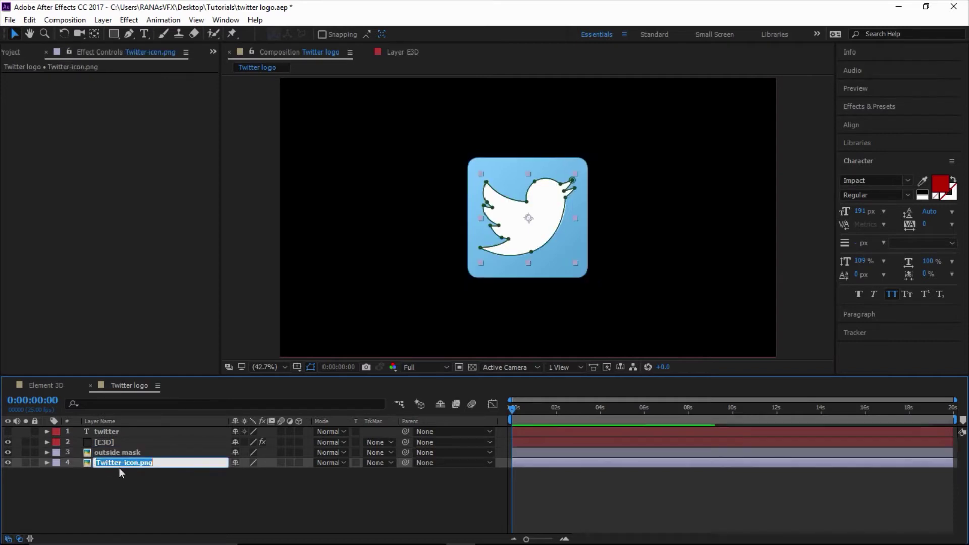
type("inside mask")
key("Return")
Step: Assign the twitter, outside mask and inside mask layers to Path Layers 1, 2 and 3 of E3D's Element effect
left_click(116, 442)
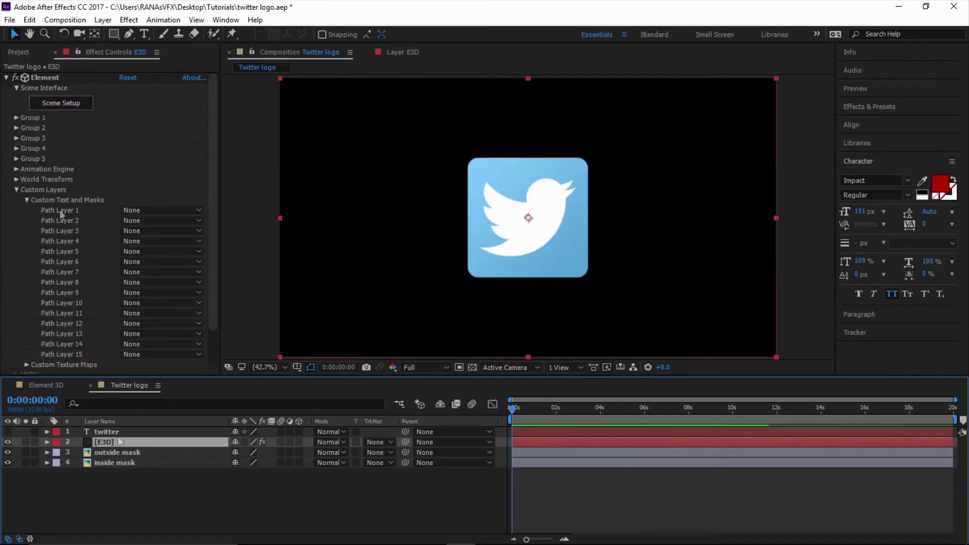
left_click(145, 210)
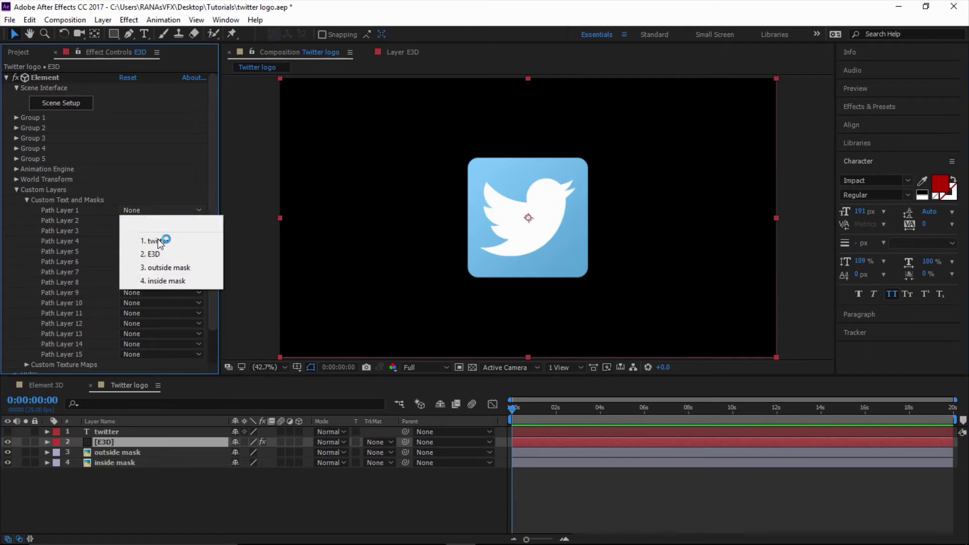
left_click(157, 243)
left_click(139, 222)
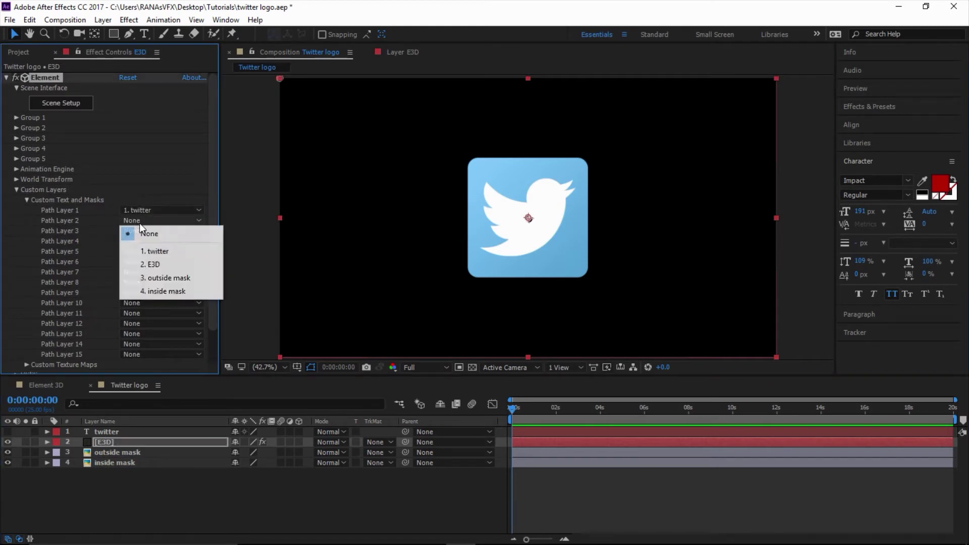
left_click(164, 278)
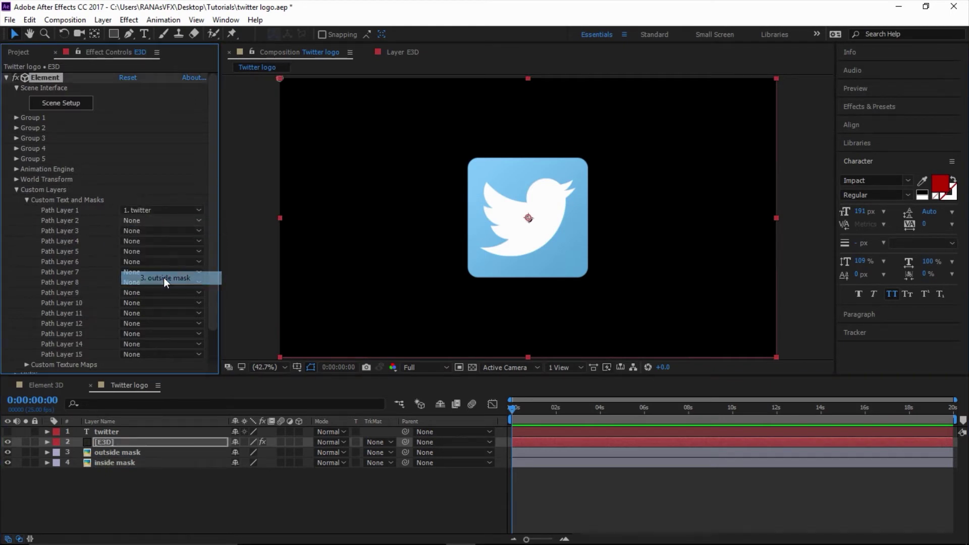
left_click(138, 230)
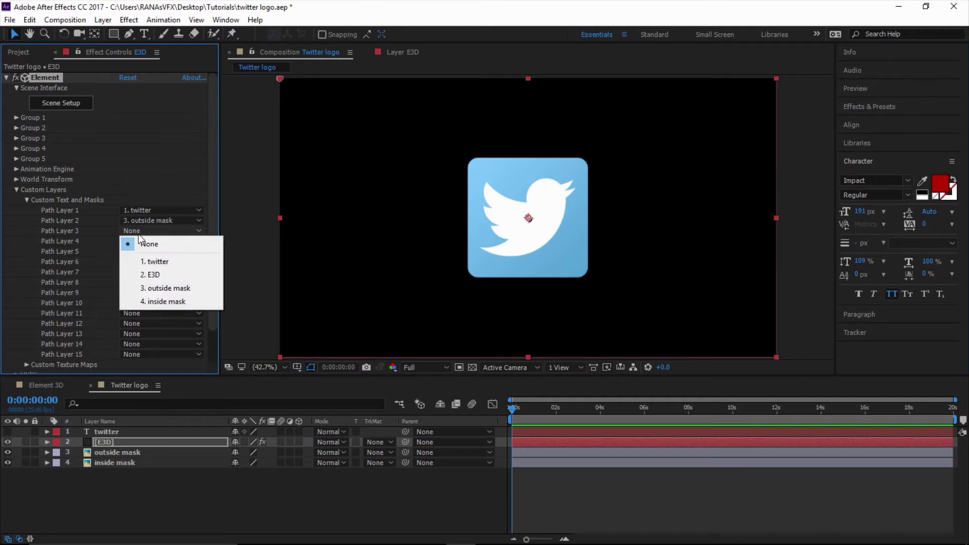
left_click(164, 301)
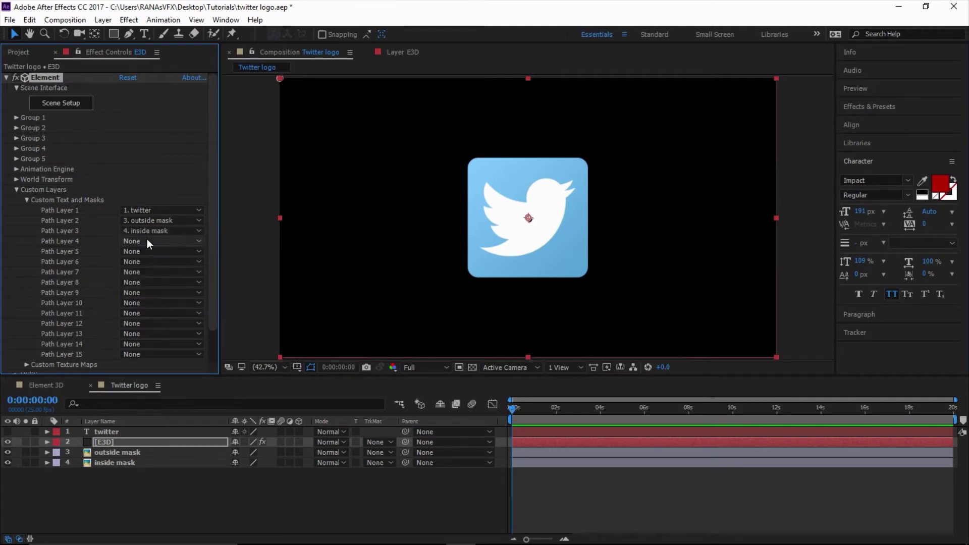
Step: In Element's Scene Setup, extrude the text path as a model named "twitter" and duplicate the model twice
left_click(74, 106)
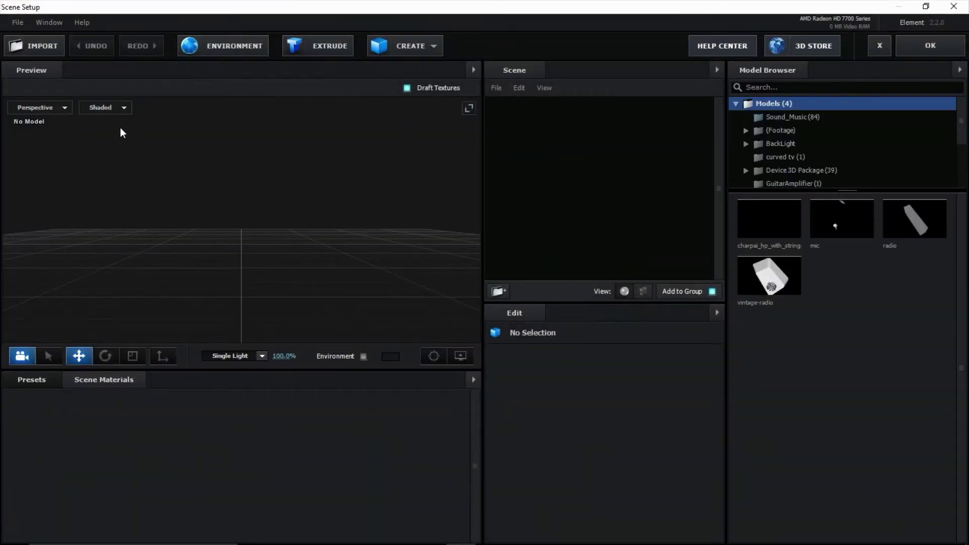
left_click(311, 50)
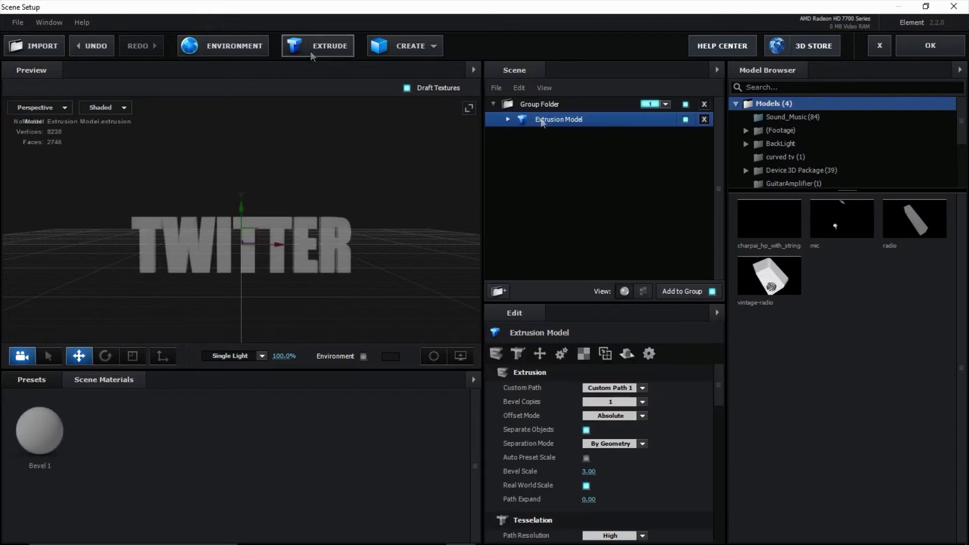
double_click(543, 121)
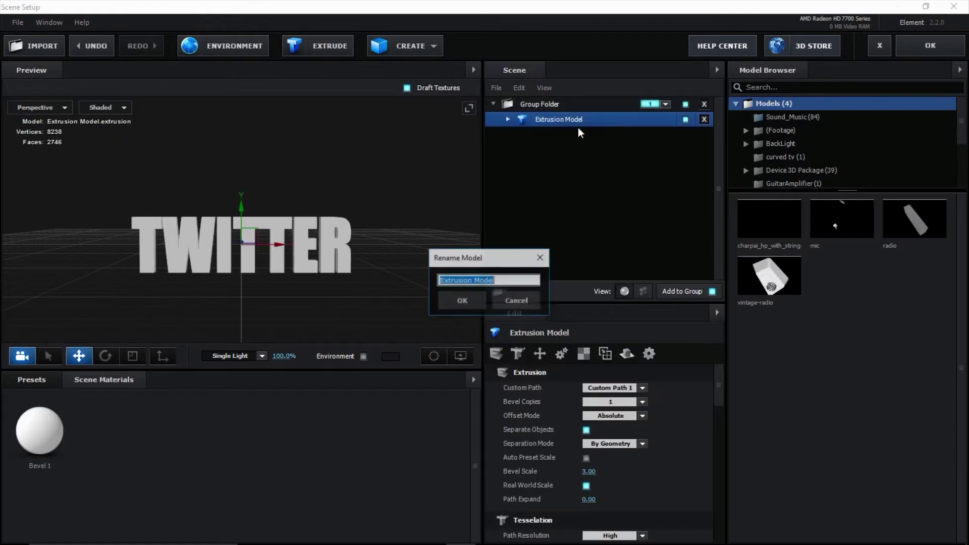
type("twitter")
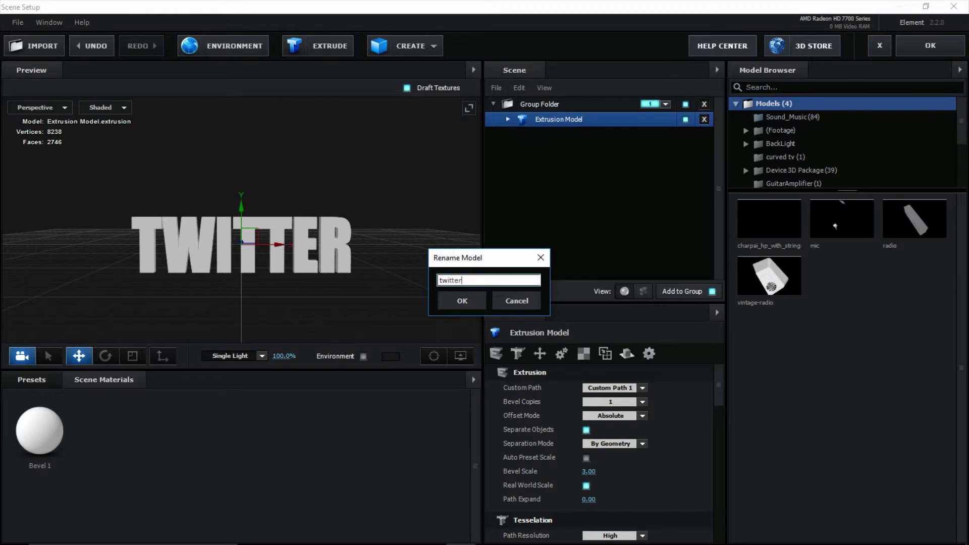
key("Return")
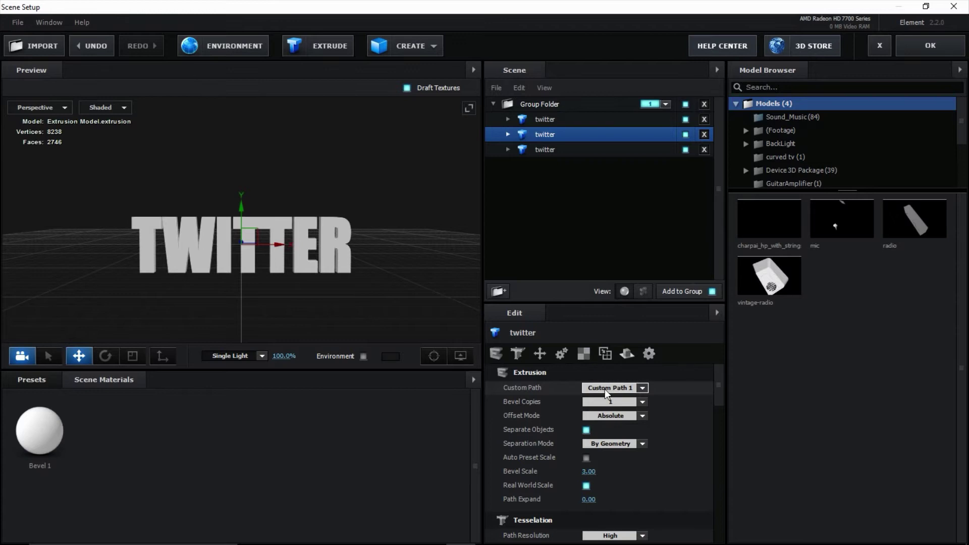
Step: Set the second twitter model to Custom Path 2 and rename it "outside"
left_click(642, 388)
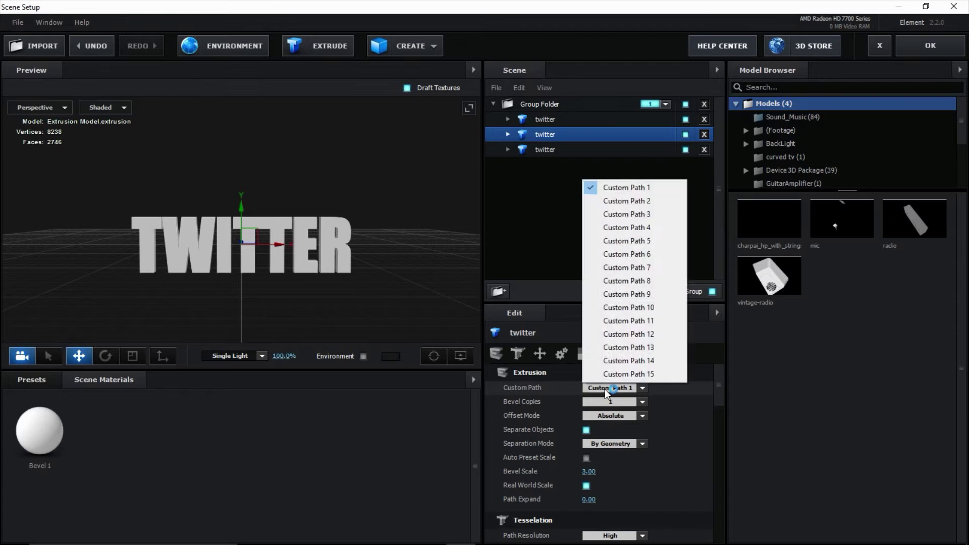
left_click(651, 200)
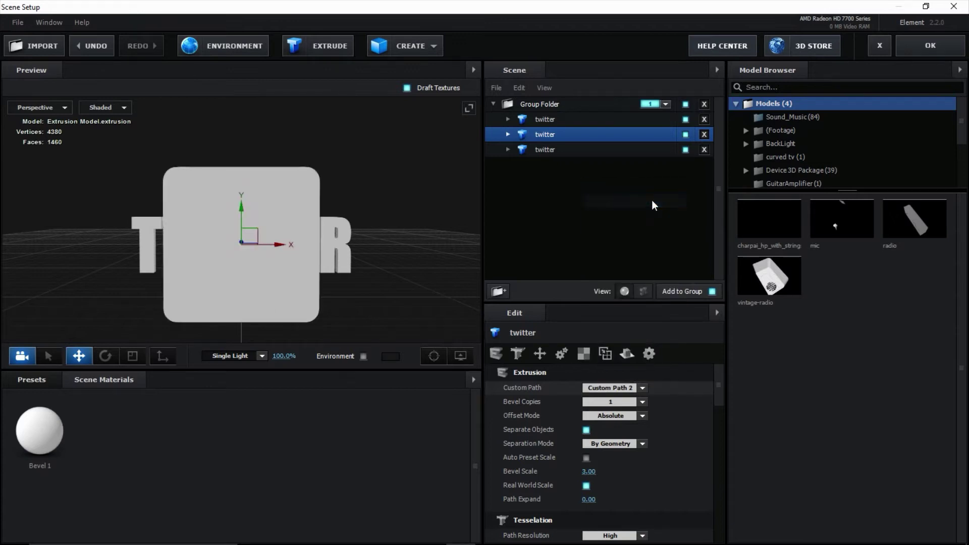
double_click(547, 135)
type("outside")
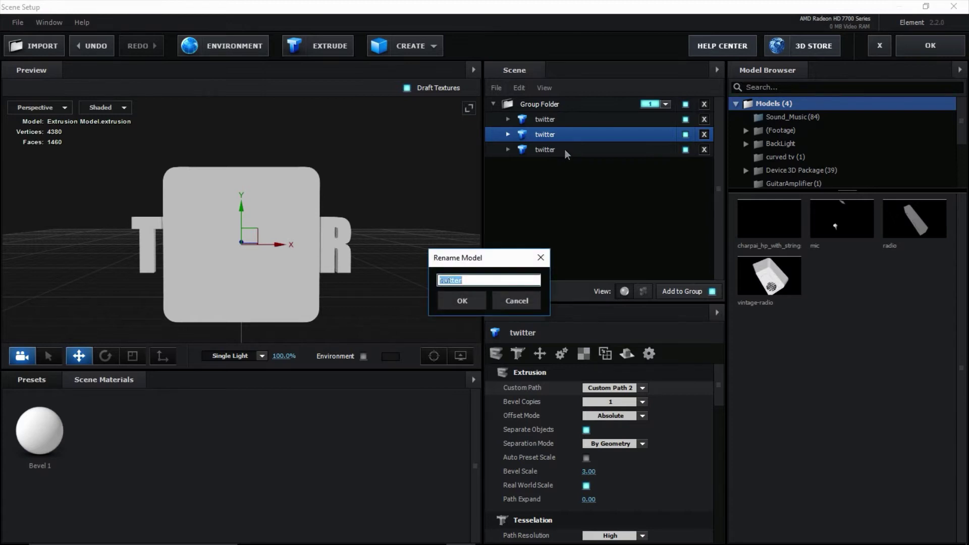
key("Return")
Step: Set the third twitter model to Custom Path 3 and rename it "inside"
left_click(549, 151)
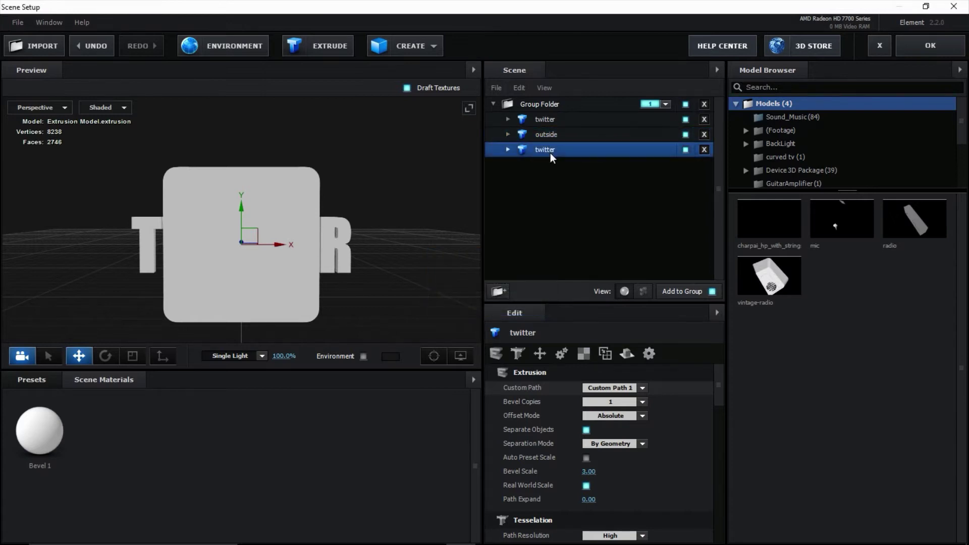
left_click(611, 387)
left_click(654, 213)
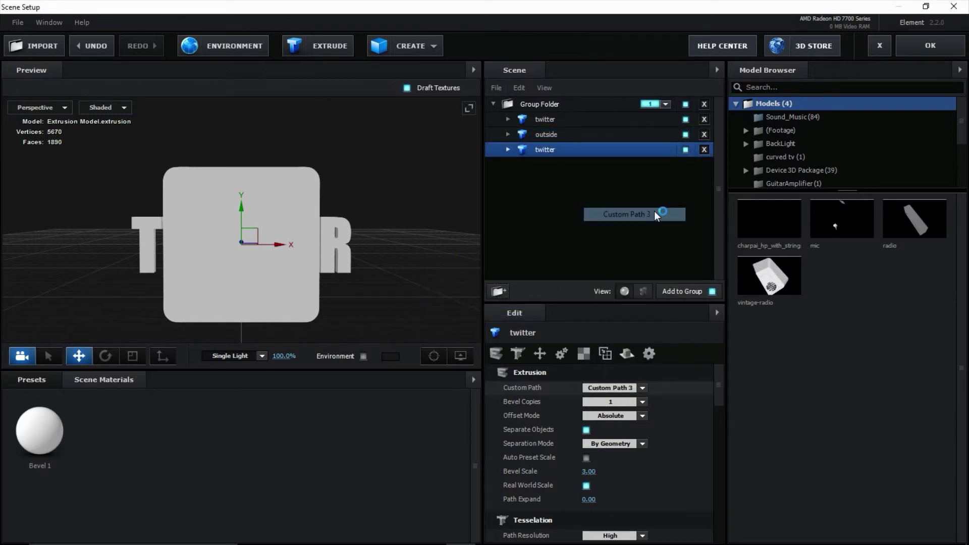
double_click(550, 150)
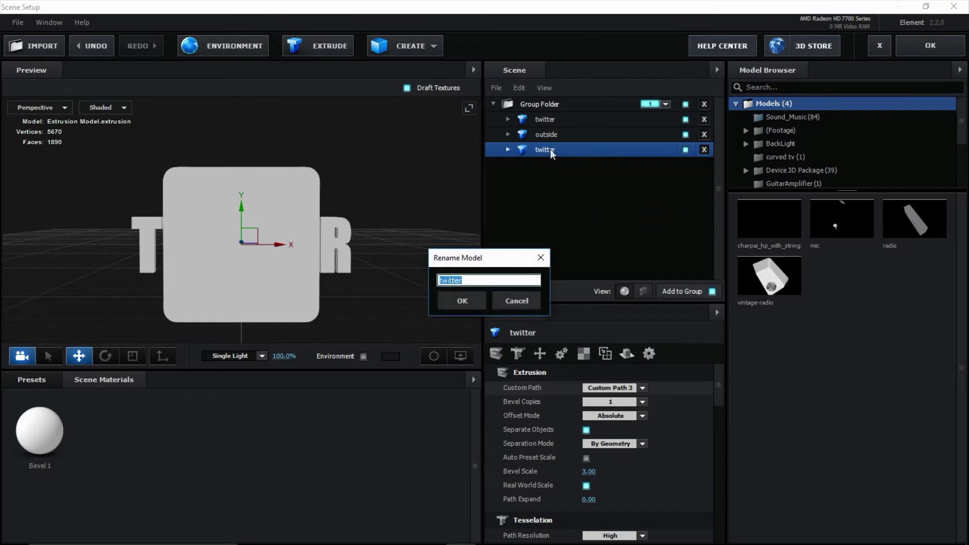
type("inside")
key("Return")
Step: Move the twitter text model down below the rounded square and turn off the preview grid
mouse_move(353, 268)
left_mouse_down()
mouse_move(327, 269)
mouse_move(368, 267)
left_mouse_up()
left_click(545, 119)
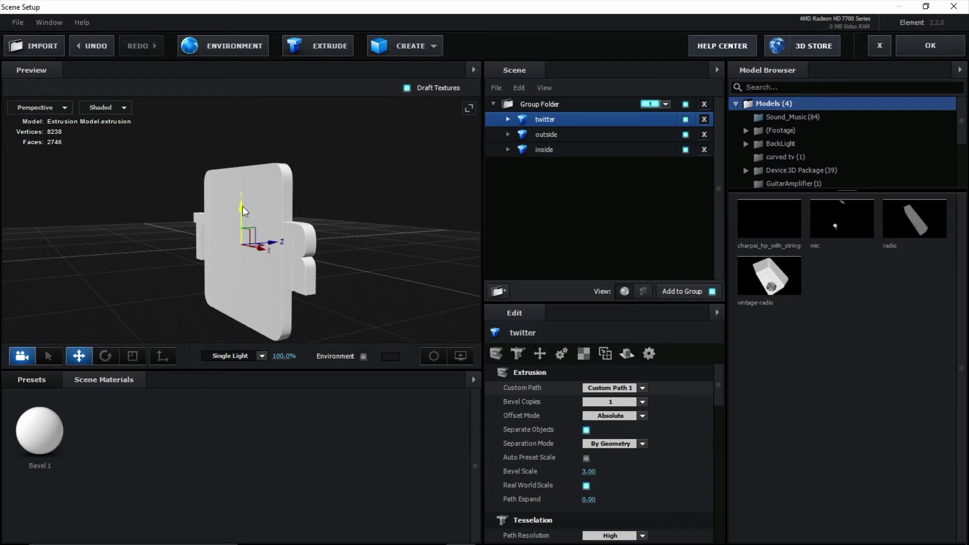
left_click_drag(242, 206, 237, 319)
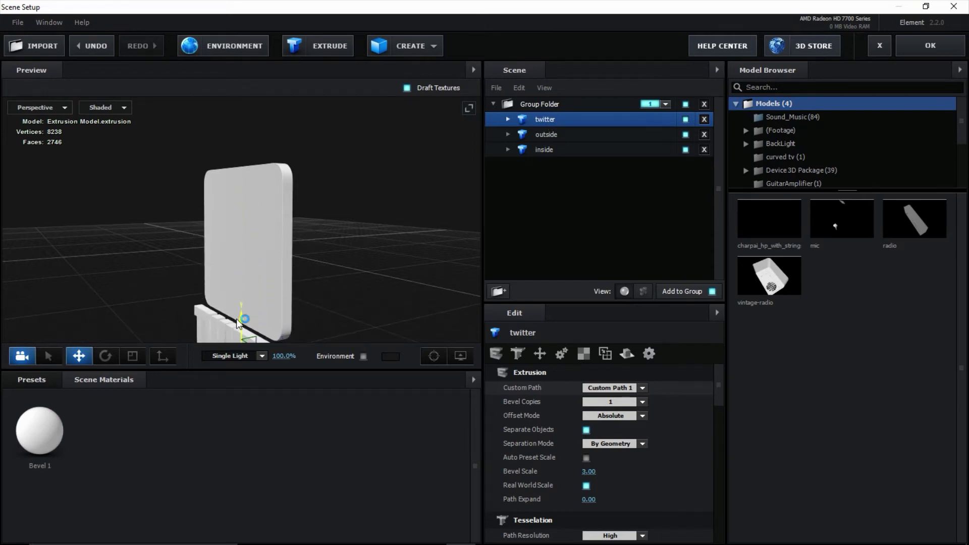
left_click_drag(303, 319, 354, 319)
left_click(460, 356)
left_click(399, 315)
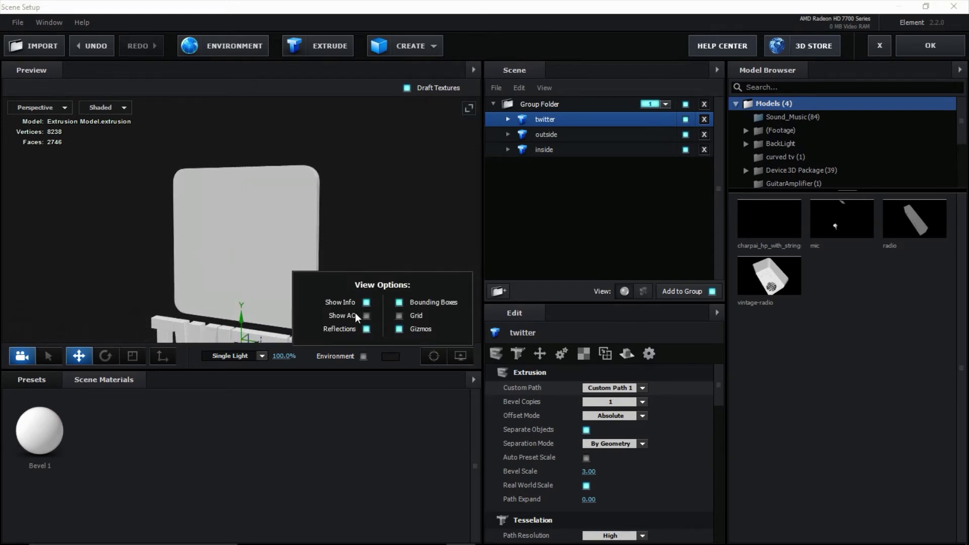
scroll(396, 266, "down", 3)
left_click_drag(396, 266, 319, 275)
Step: Move the inside bird model forward along Z so it protrudes slightly from the face of the outside square
left_click(541, 149)
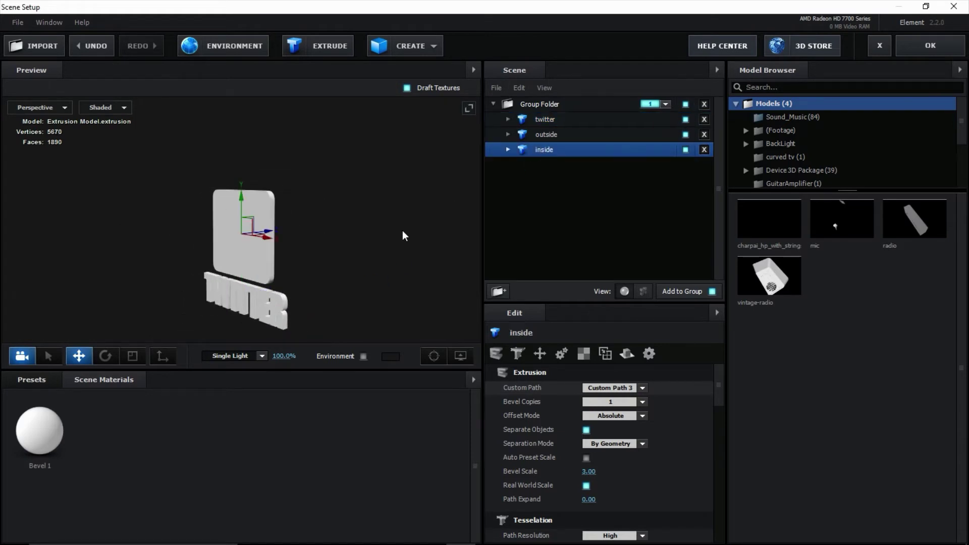
scroll(403, 231, "up", 3)
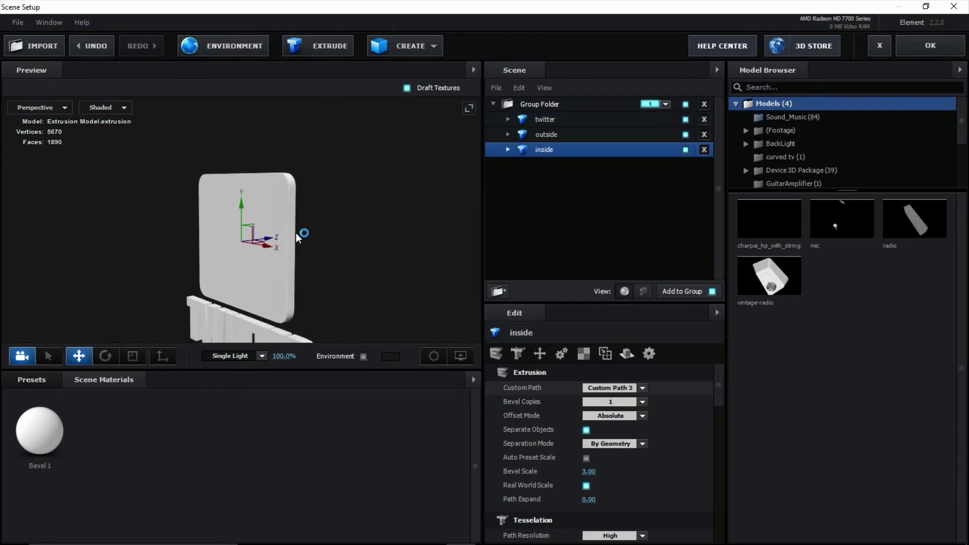
left_click_drag(269, 238, 266, 238)
left_click_drag(350, 261, 424, 265)
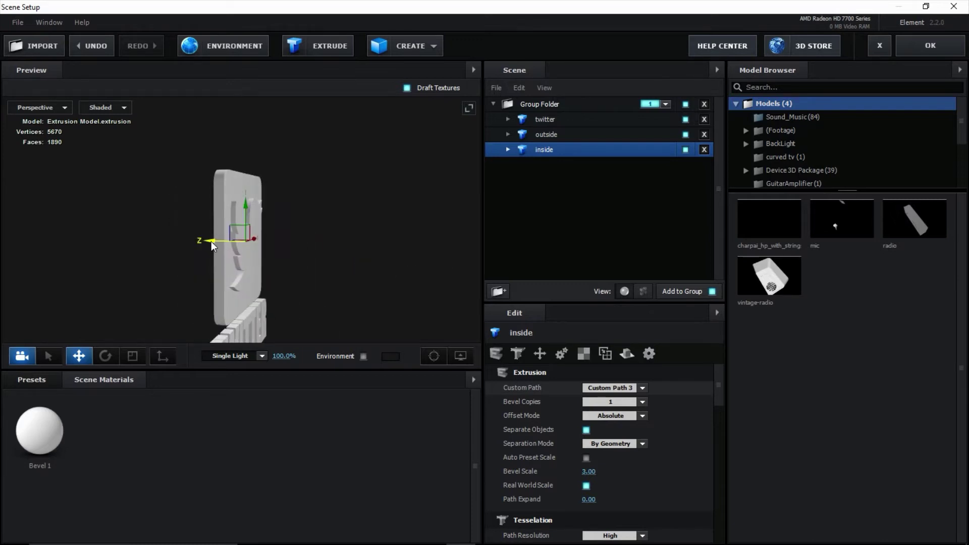
scroll(283, 270, "up", 3)
left_click_drag(219, 258, 214, 258)
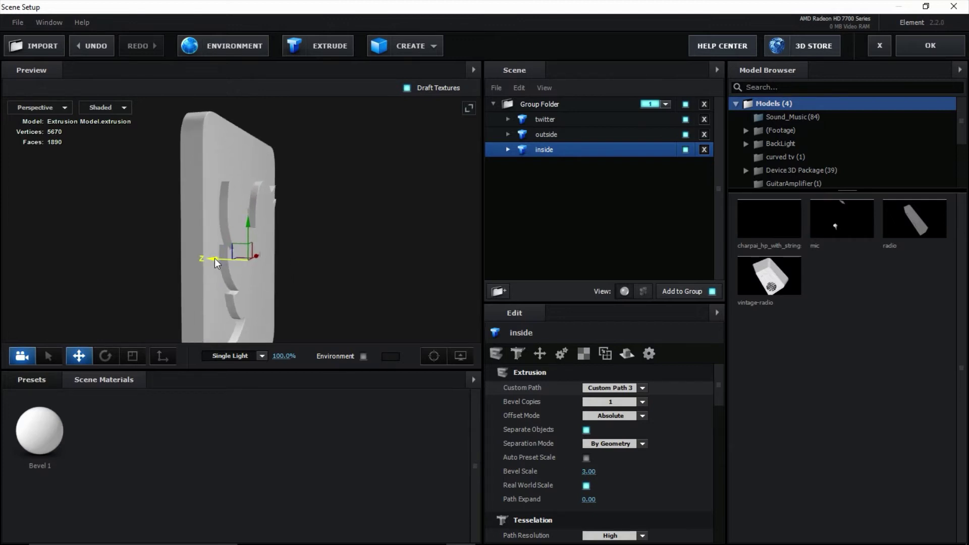
left_click_drag(424, 275, 384, 278)
Step: Create a plane primitive and rotate it upright behind the logo to an X orientation of 270°
left_click(429, 46)
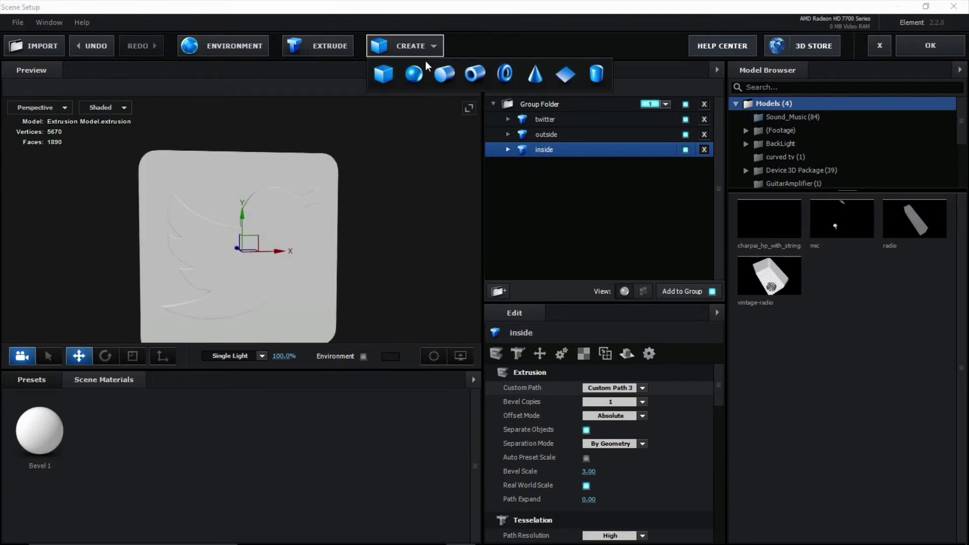
left_click(564, 75)
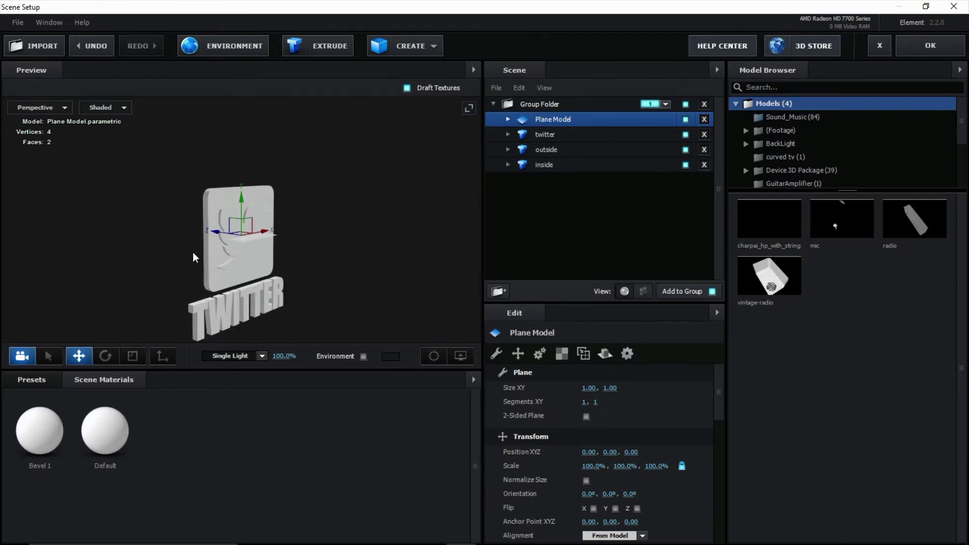
key("e")
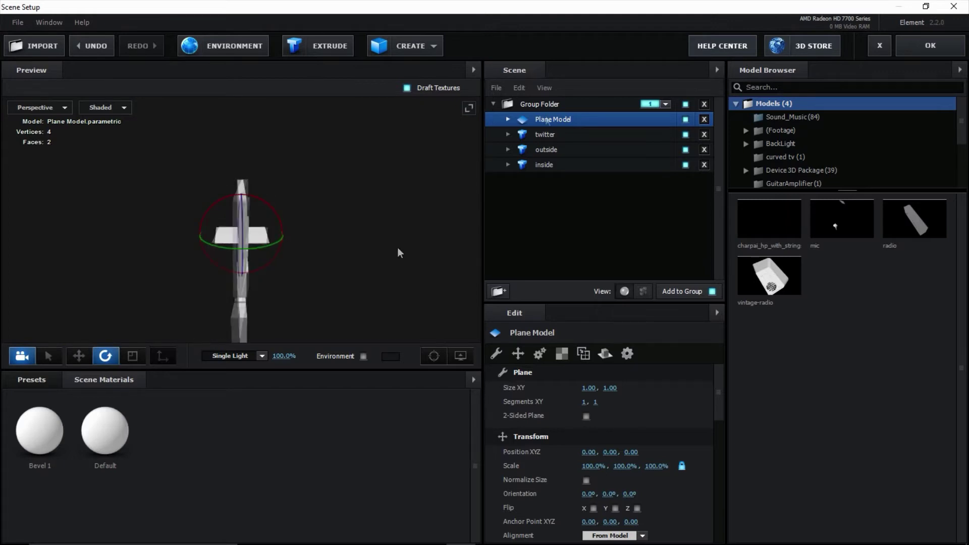
left_click_drag(267, 201, 333, 214)
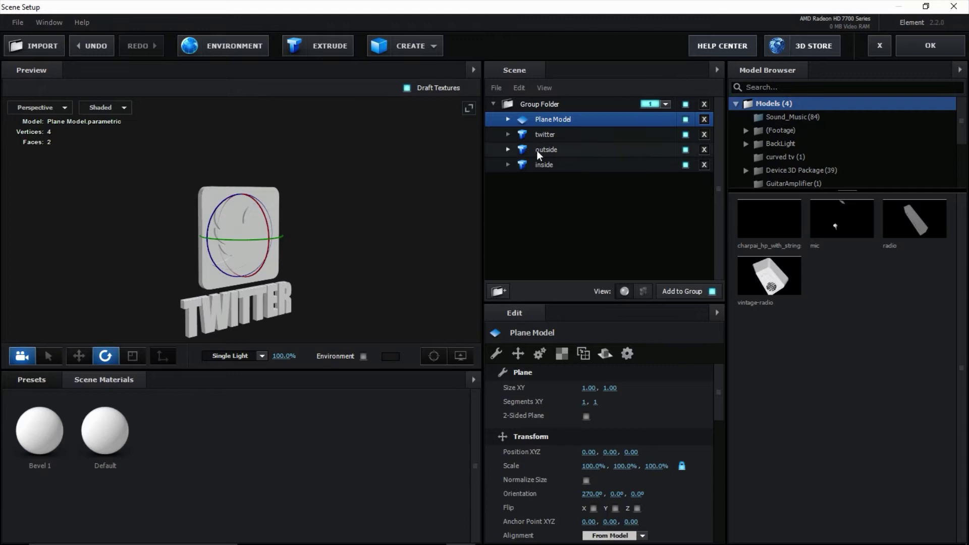
Step: Set the plane's XY size to 20 by 20
left_click(588, 388)
type("20")
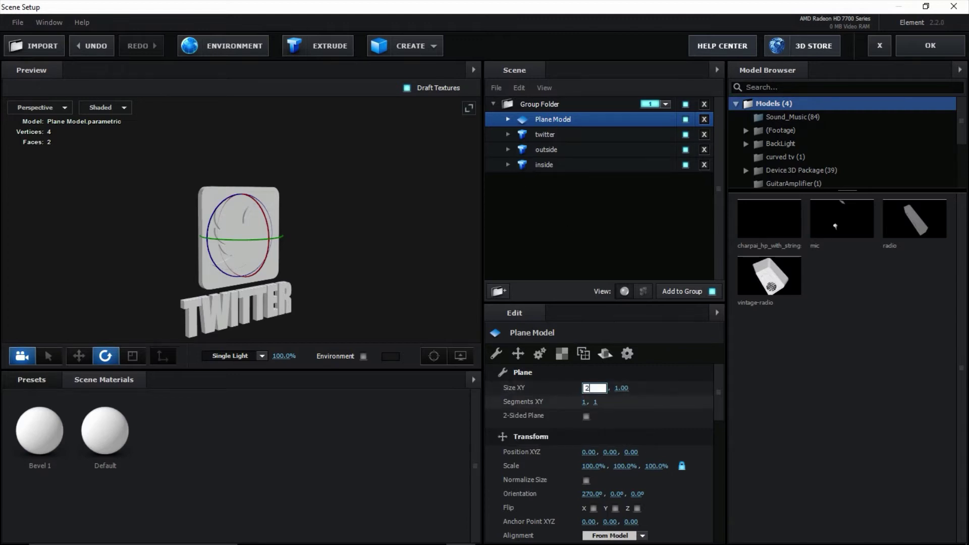
left_click(620, 388)
type("20")
key("Return")
Step: Move the twitter, outside and inside models together along Z so they stand in front of the plane
left_click(84, 359)
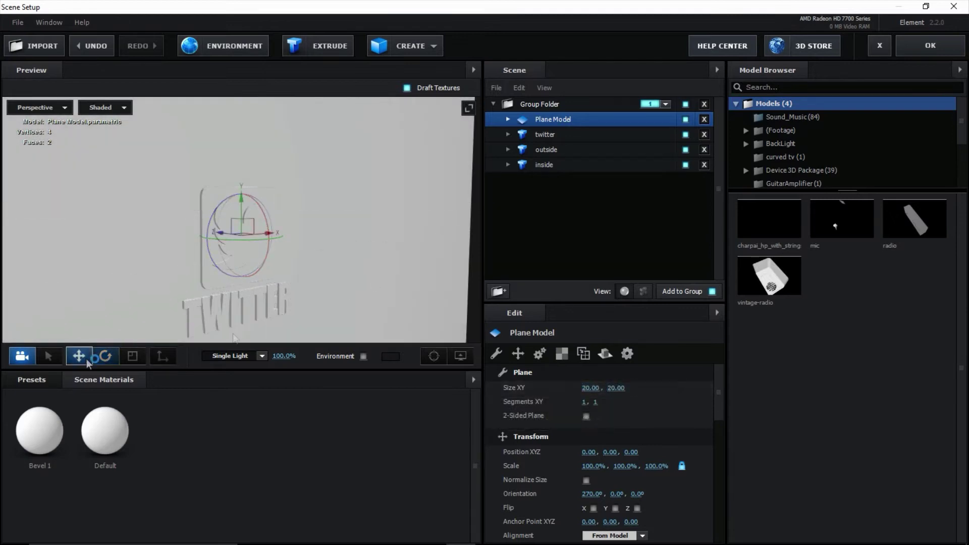
left_click(556, 134)
left_click(554, 148, "ctrl")
left_click(553, 165, "ctrl")
left_click_drag(406, 216, 216, 260)
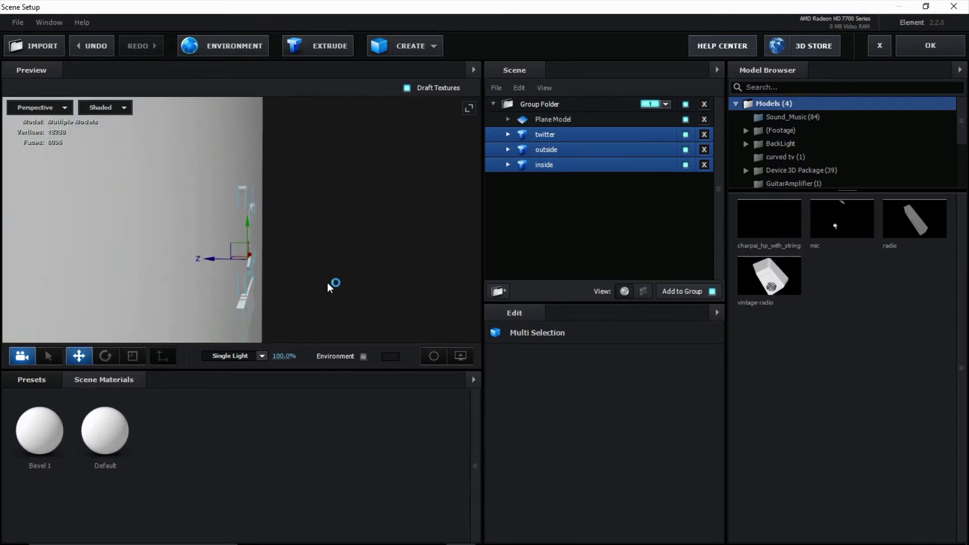
left_click_drag(328, 283, 403, 268)
Step: Apply the Caution preset from the Physical bevels to the twitter text model
left_click(546, 134)
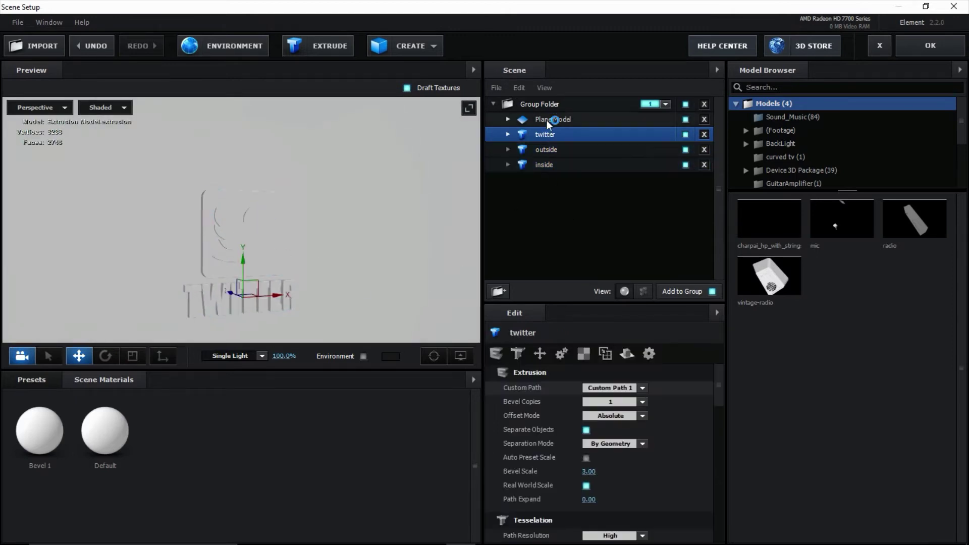
left_click(44, 381)
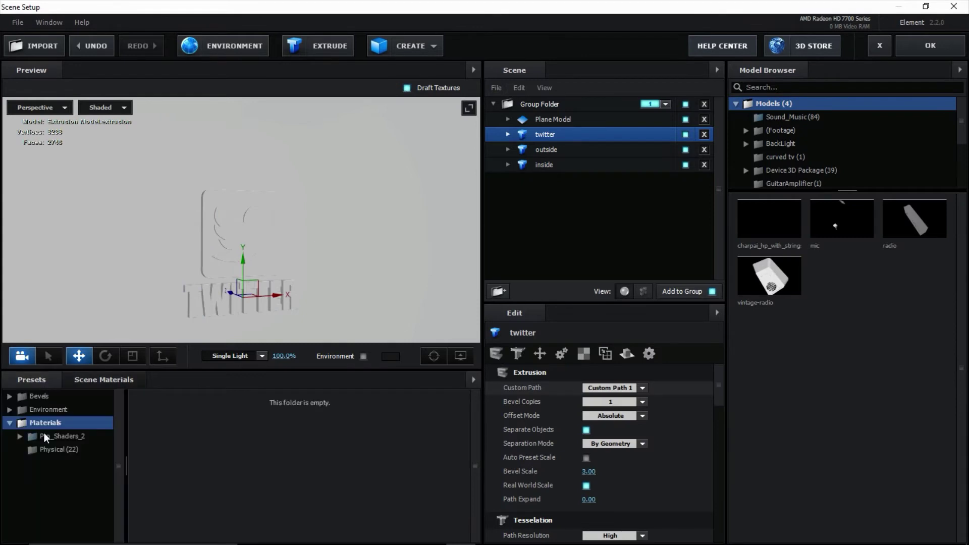
left_click(58, 409)
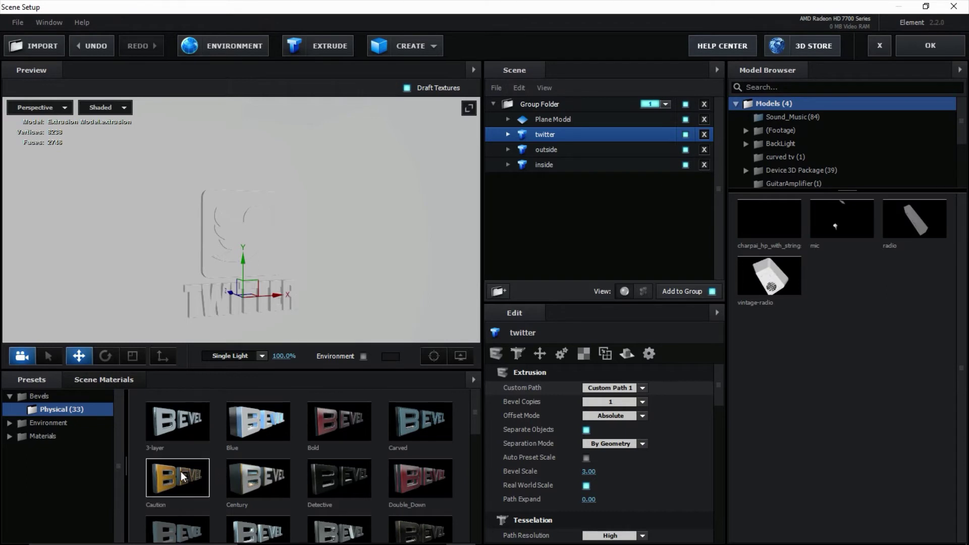
left_click_drag(186, 432, 212, 299)
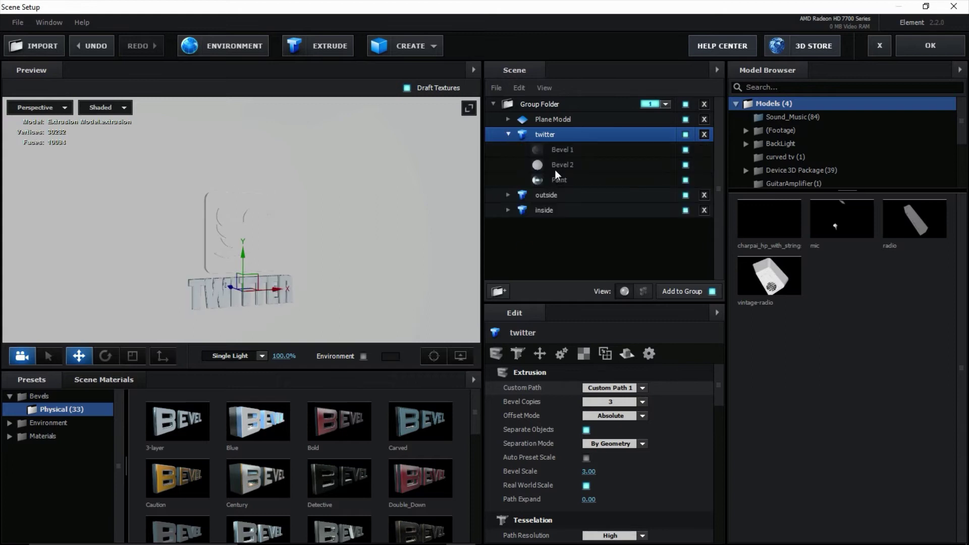
mouse_move(165, 477)
left_mouse_down()
mouse_move(390, 475)
mouse_move(544, 135)
left_mouse_up()
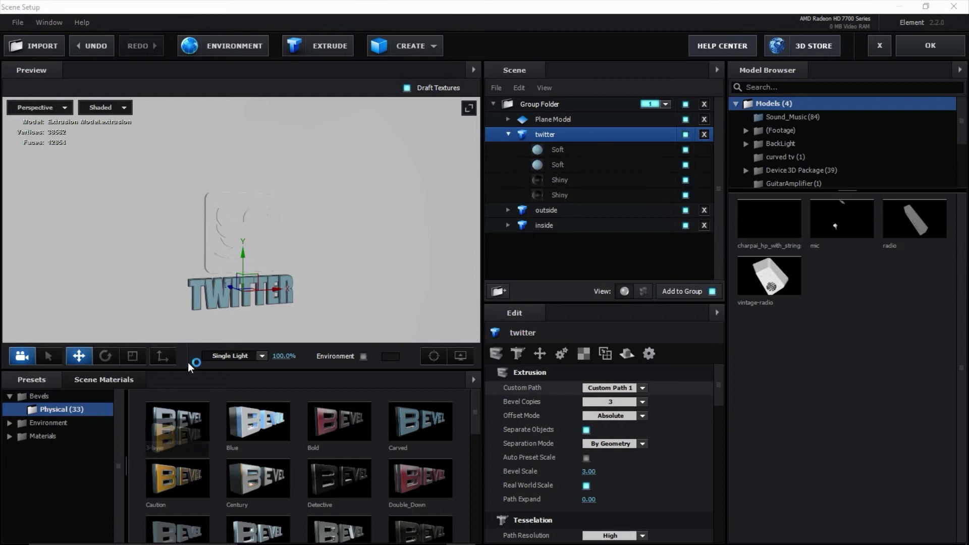
left_click_drag(253, 326, 235, 322)
Step: Apply the copper-toned golden clean metal material from the Pro_Shaders_2 Metal set to the background plane
left_click(38, 436)
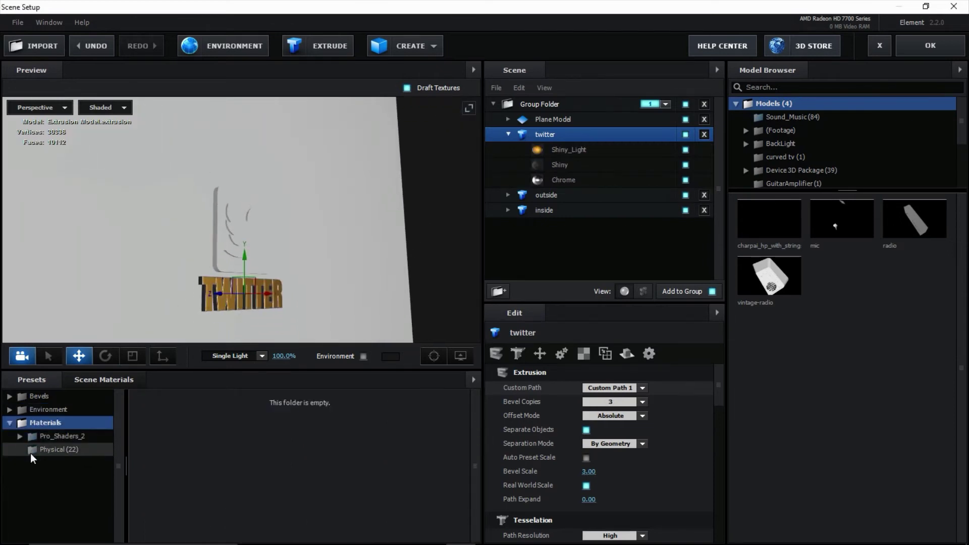
left_click(61, 461)
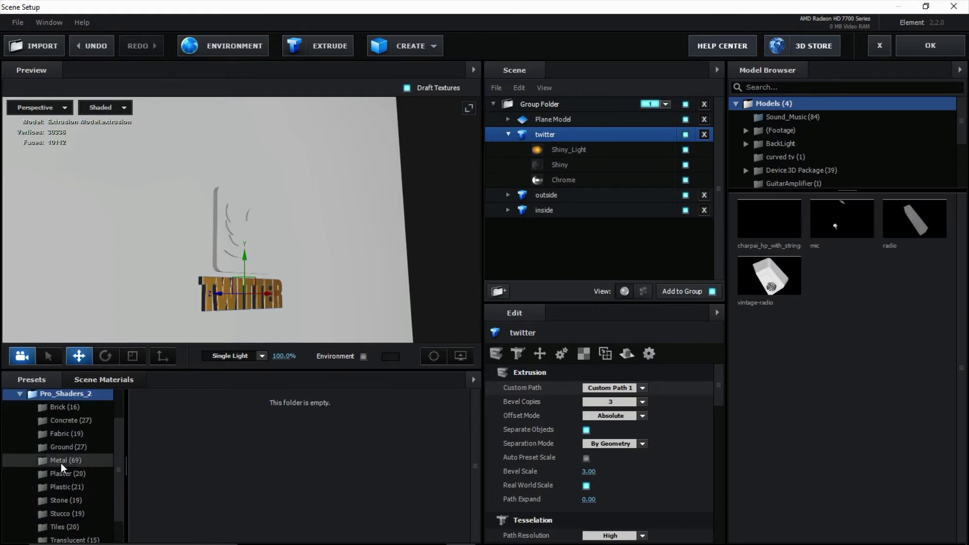
left_click_drag(446, 516, 348, 303)
Step: Set the plane's UV Repeat to 20 by 20
left_click(559, 118)
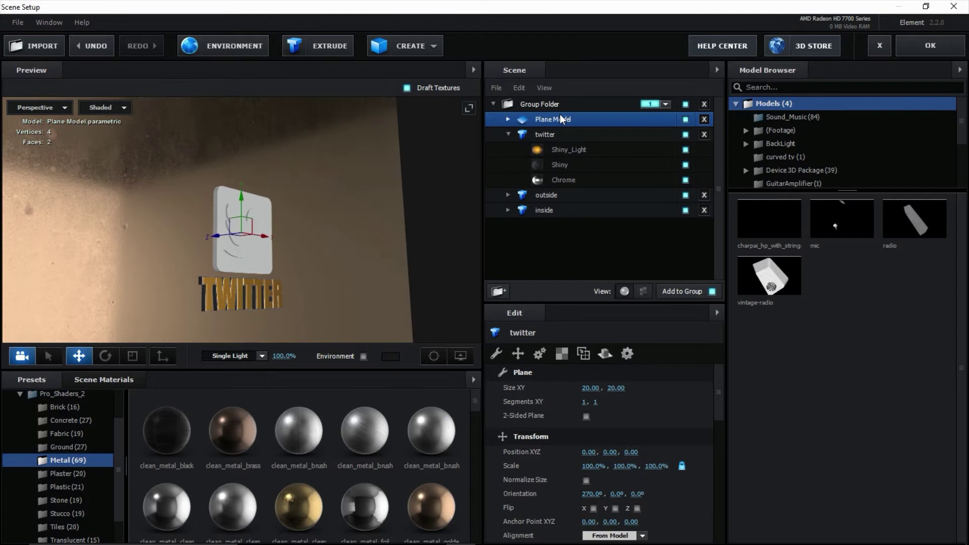
left_click(561, 356)
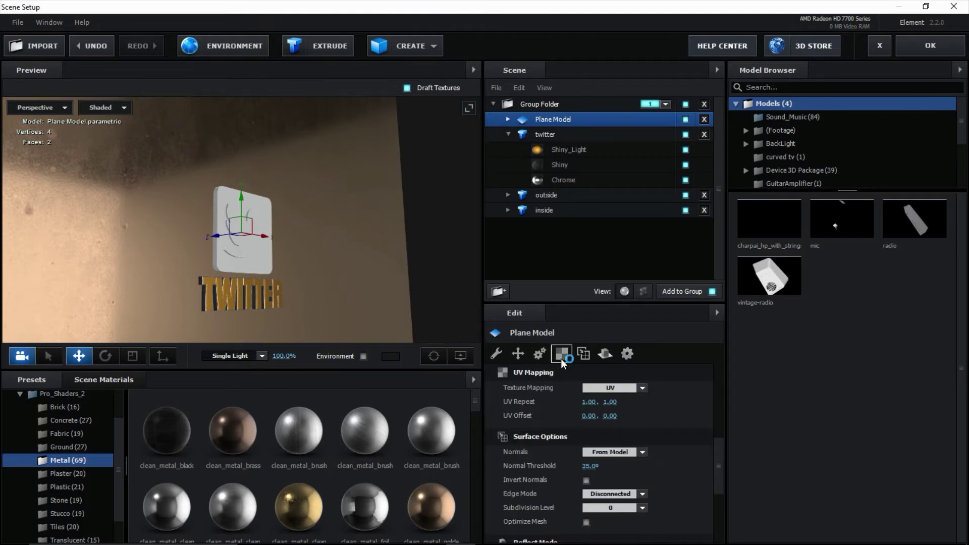
left_click(590, 402)
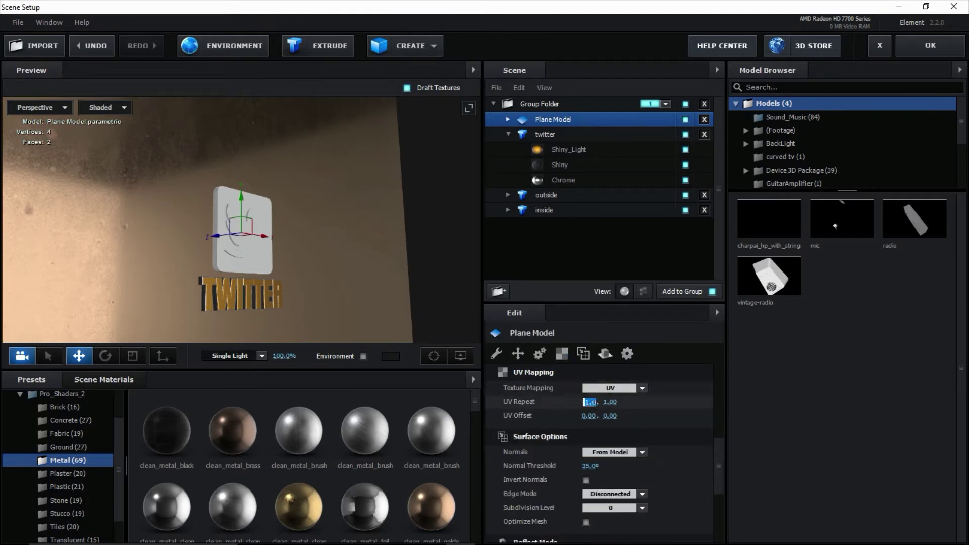
type("20")
key("Return")
key("Tab")
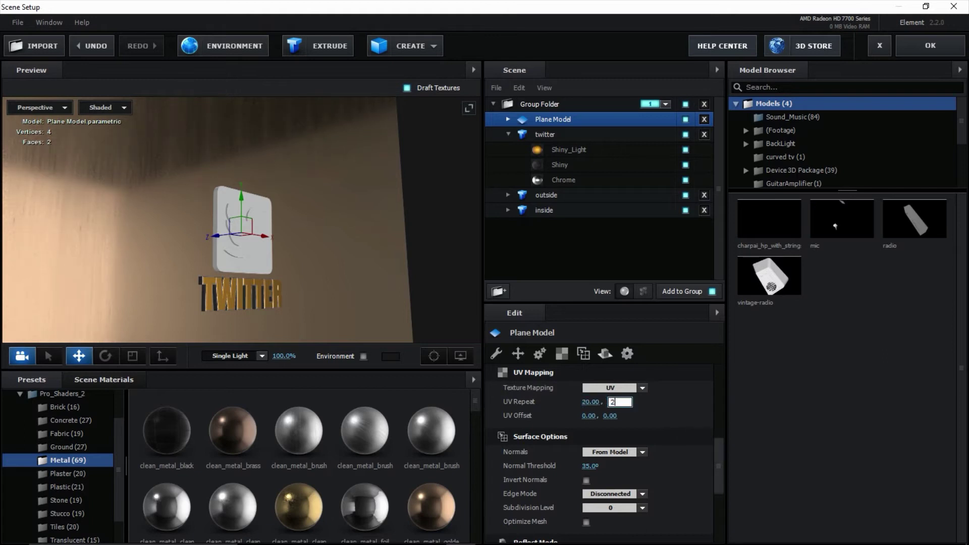
type("20")
key("Return")
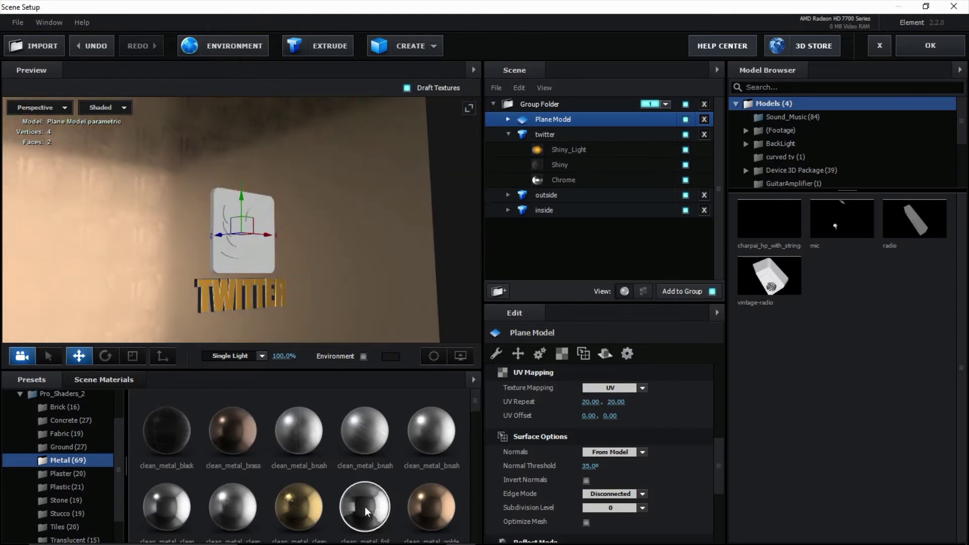
Step: Apply the yellow-gold clean metal material to the outside square and the copper-toned one to the inside bird
left_click_drag(426, 509, 265, 267)
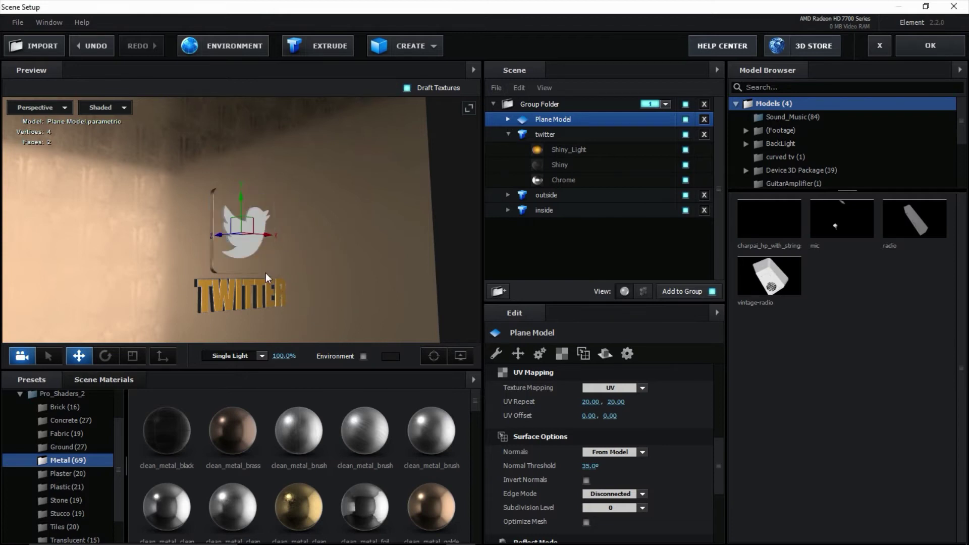
left_click_drag(431, 507, 257, 252)
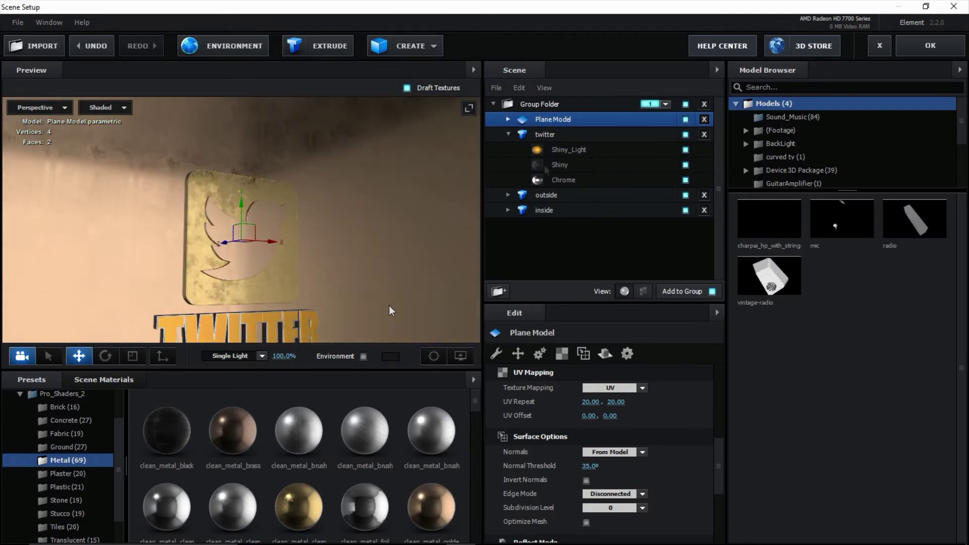
scroll(384, 204, "down", 3)
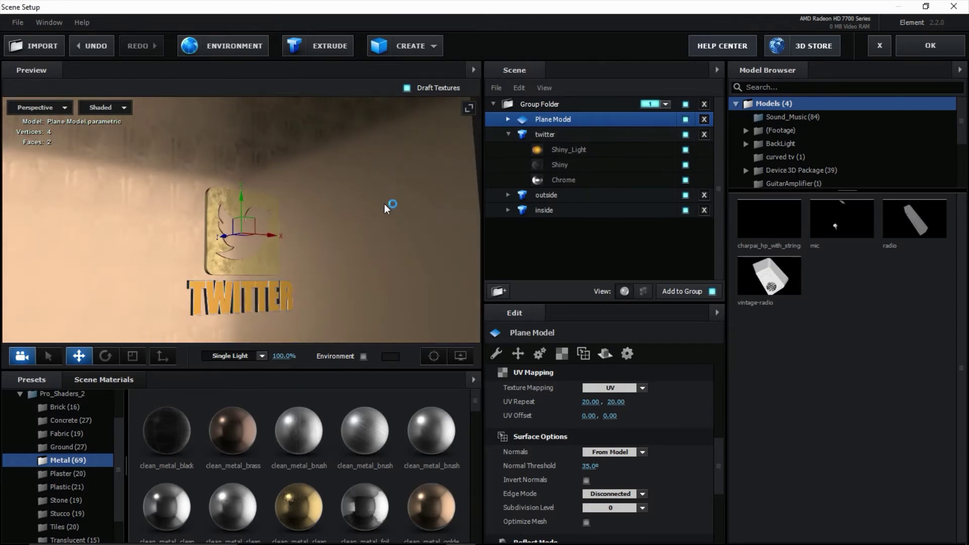
Step: Accept the Element scene and hide the E3D layer in the Twitter logo composition
left_click(931, 44)
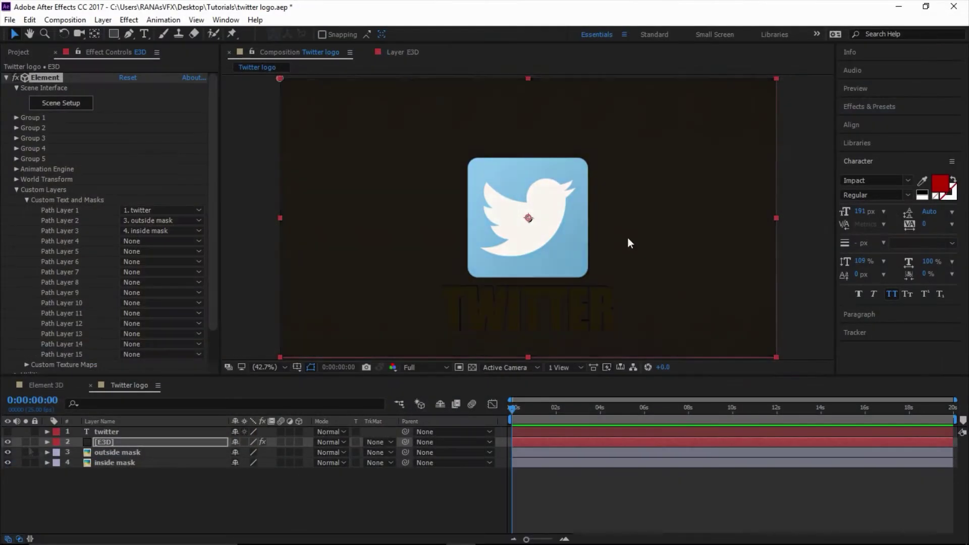
left_click(8, 443)
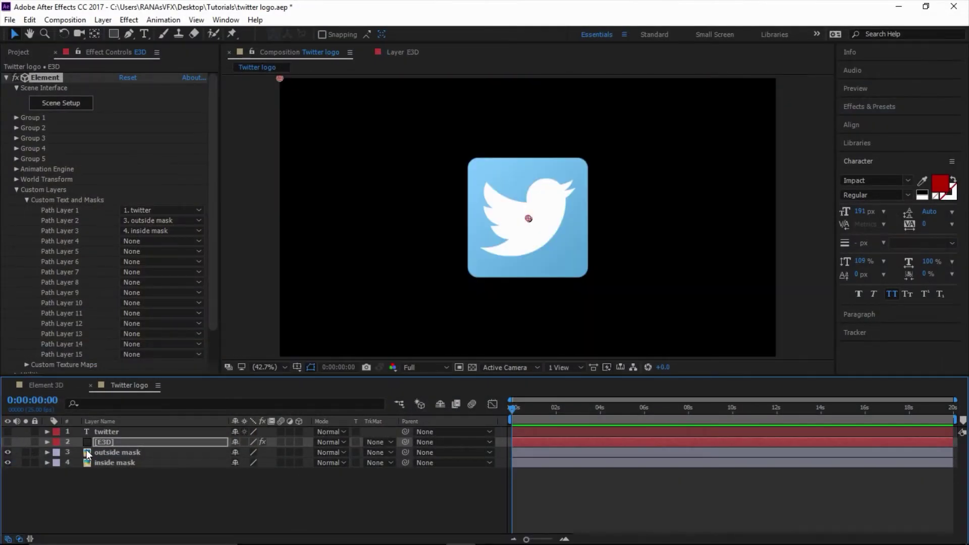
left_click(111, 441)
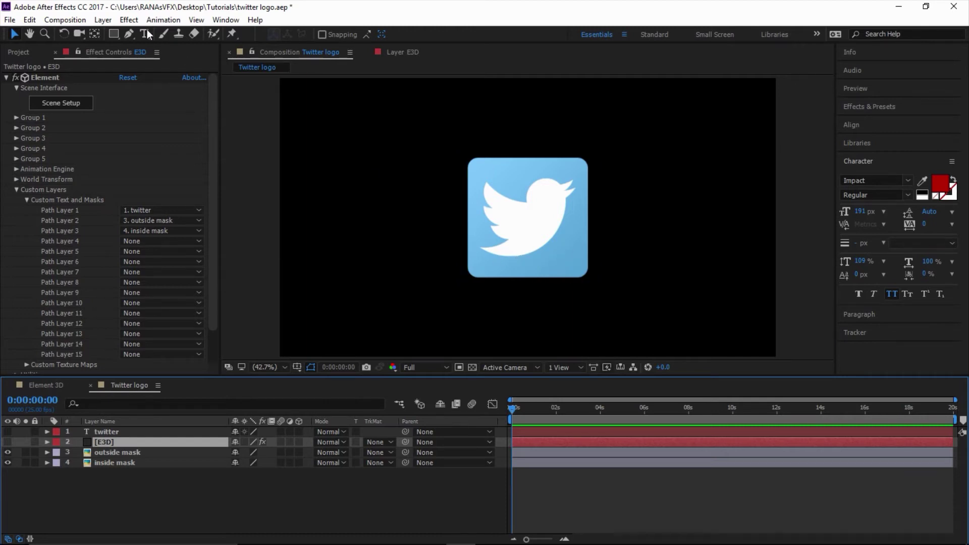
Step: Begin a new solid and sample its color from the blue Twitter square in the composition
right_click(145, 503)
mouse_move(202, 389)
left_click(338, 417)
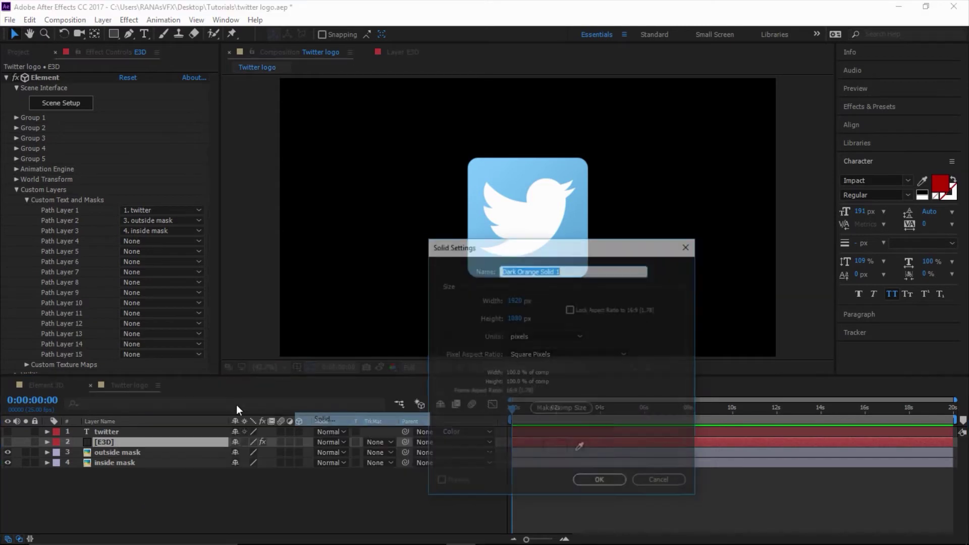
left_click_drag(454, 241, 752, 241)
left_click(880, 440)
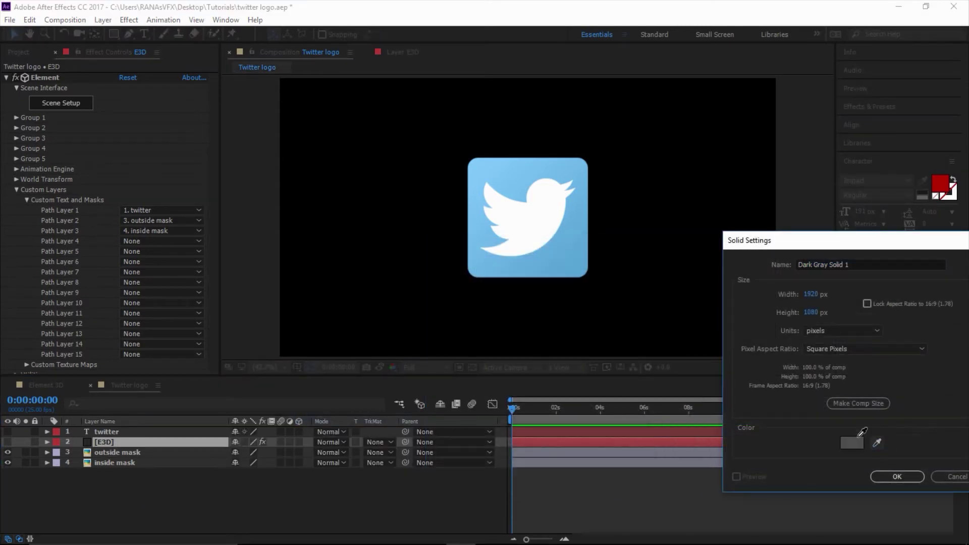
left_click(547, 264)
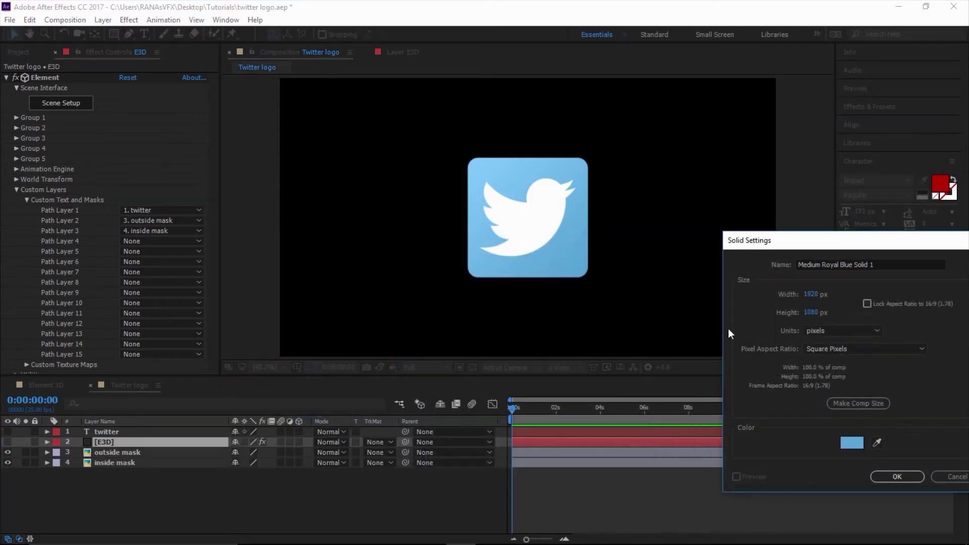
Step: Copy the sampled blue's hex code 5DA7DA and close the solid settings without creating the solid
left_click(853, 441)
right_click(815, 375)
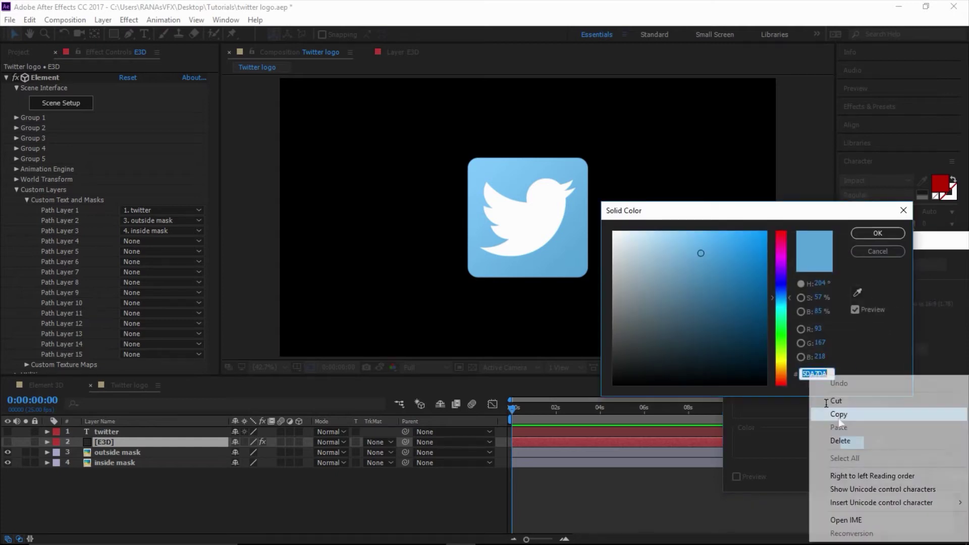
left_click(838, 413)
right_click(814, 374)
left_click(833, 413)
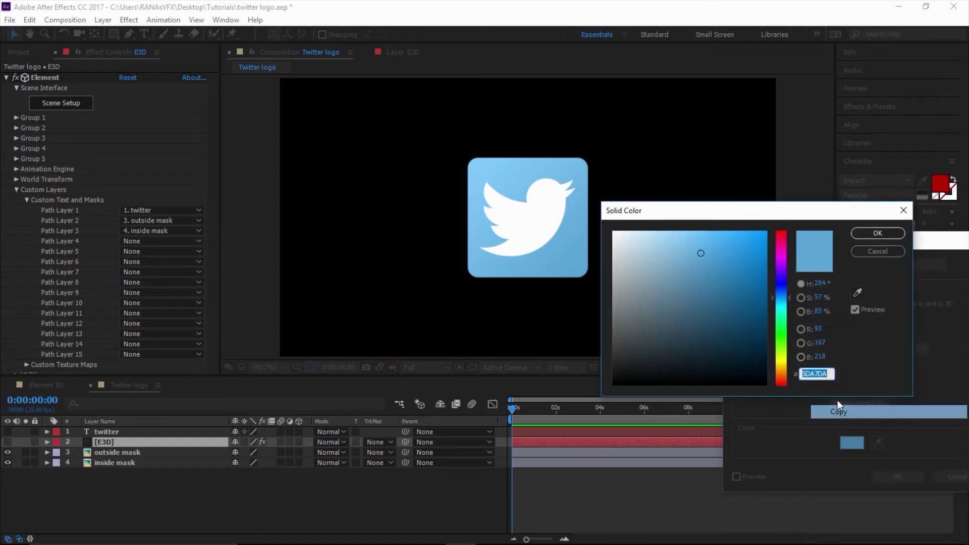
left_click(881, 233)
left_click_drag(898, 241, 640, 218)
left_click(717, 214)
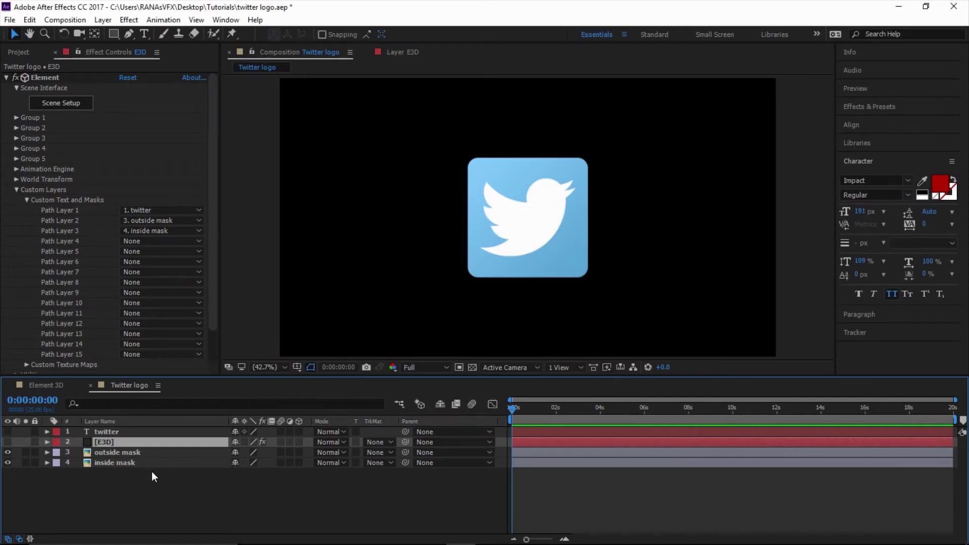
Step: Show the E3D layer and, in its Element scene, set the outside square material's Reflectivity color to 5DA7DA
left_click(8, 442)
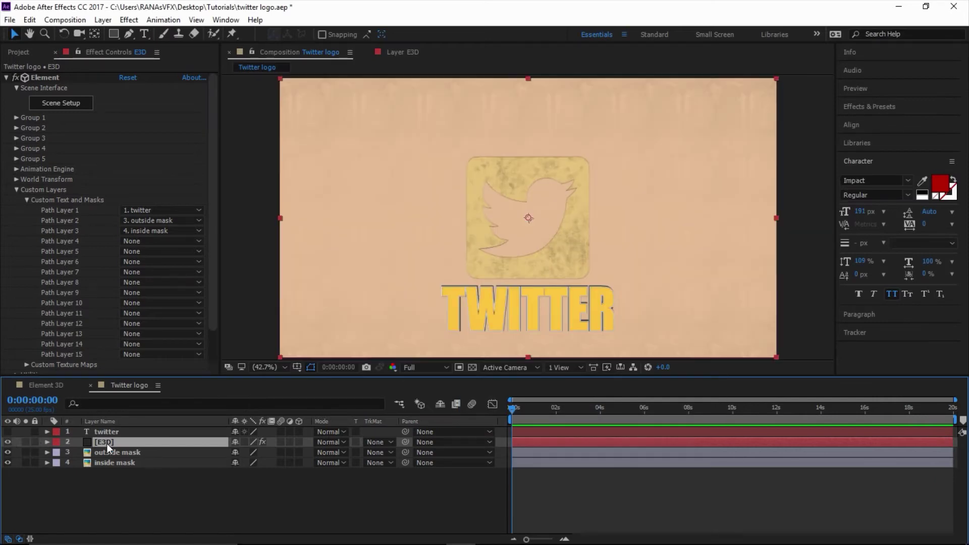
left_click(61, 104)
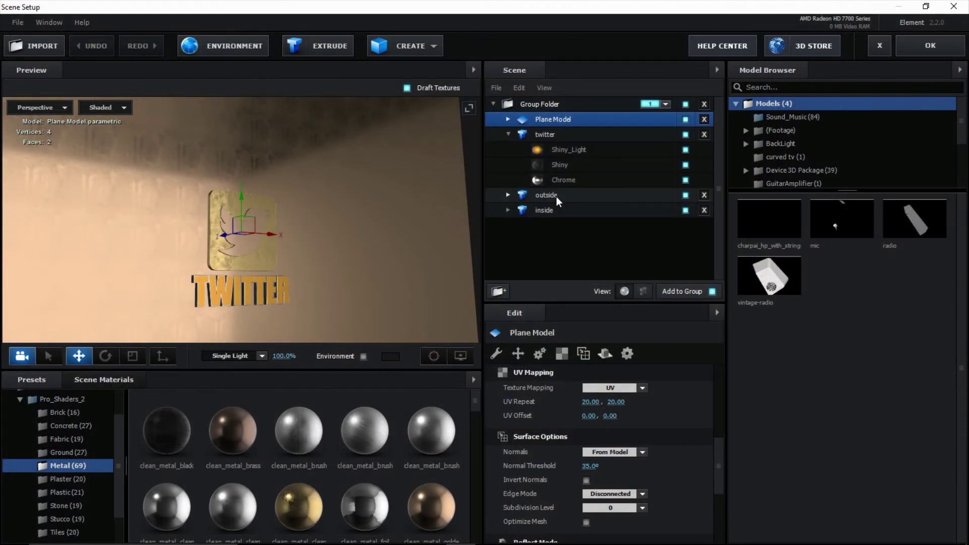
left_click(556, 196)
left_click(508, 195)
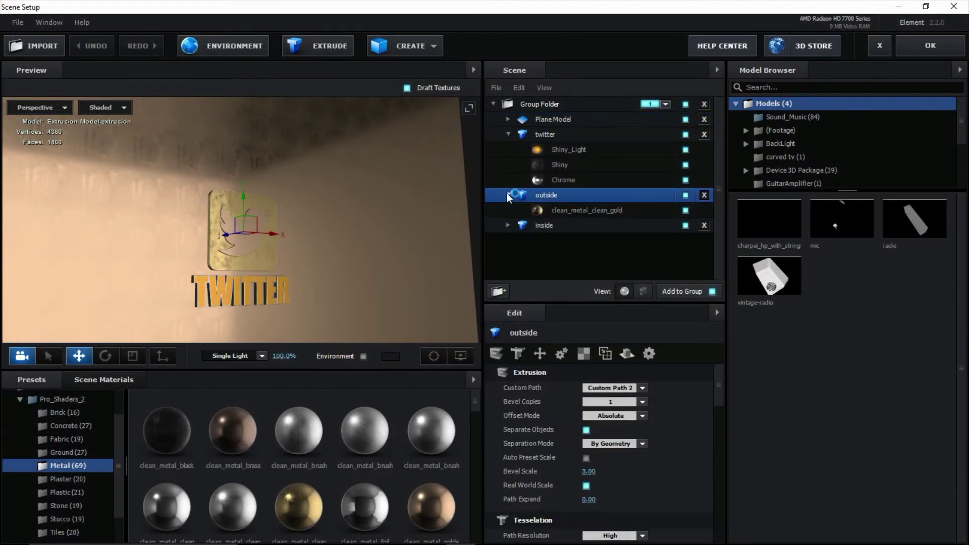
left_click(546, 211)
scroll(563, 420, "down", 6)
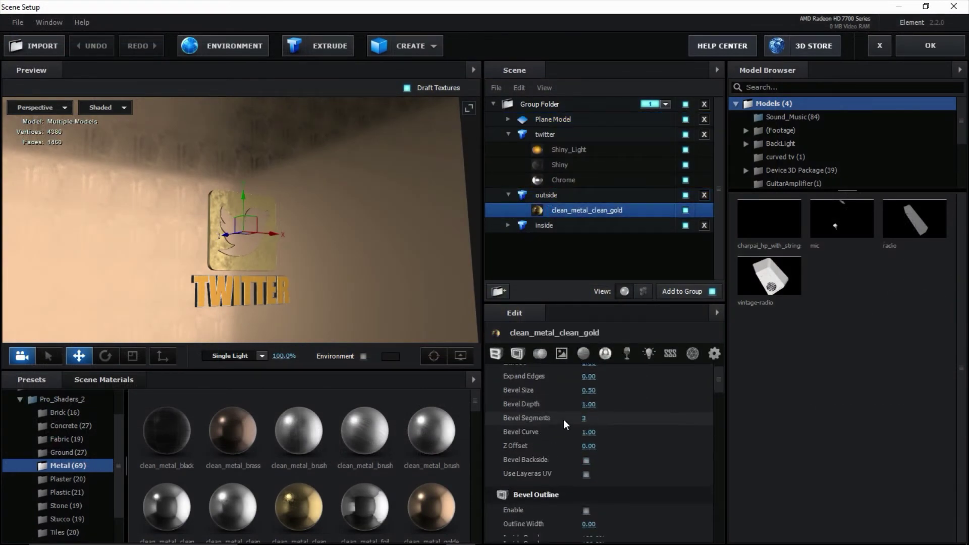
scroll(557, 399, "down", 5)
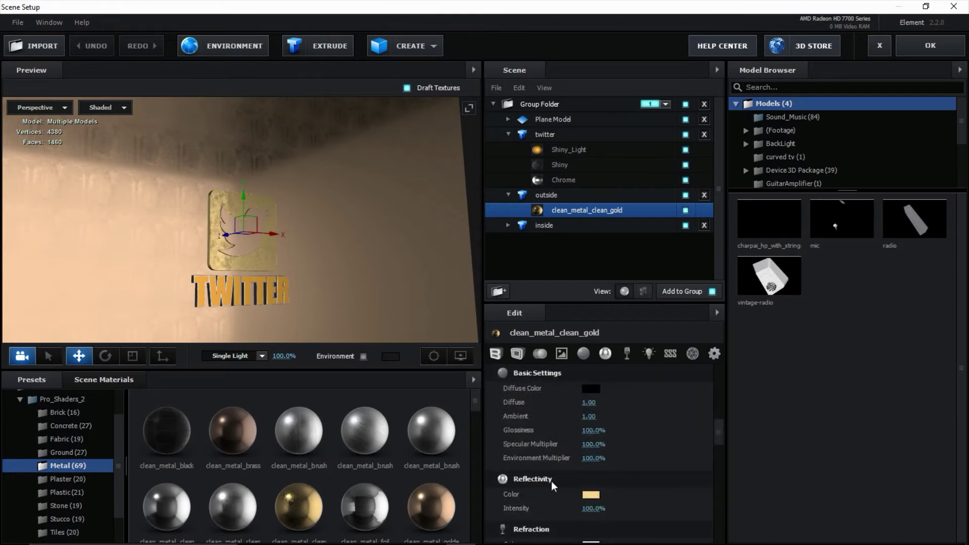
left_click(691, 479)
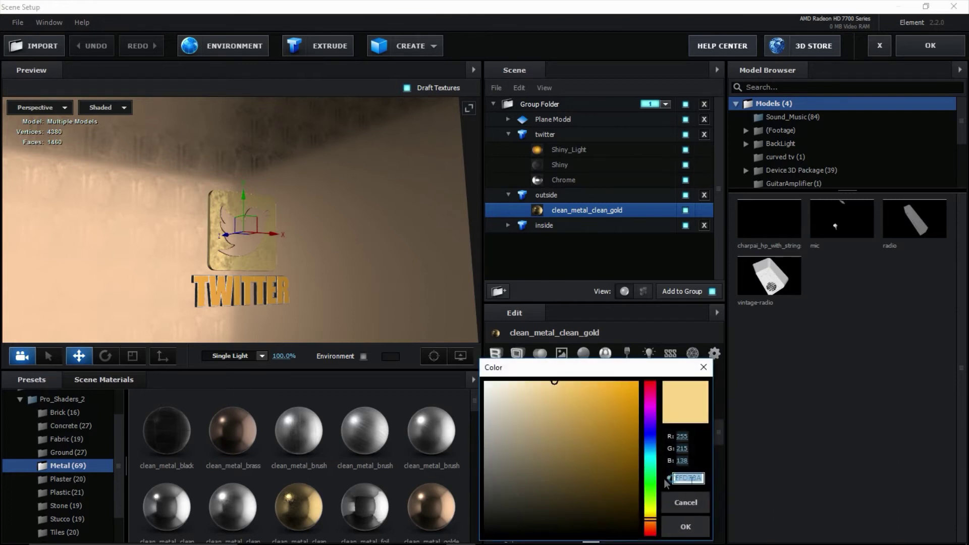
key("ctrl+v")
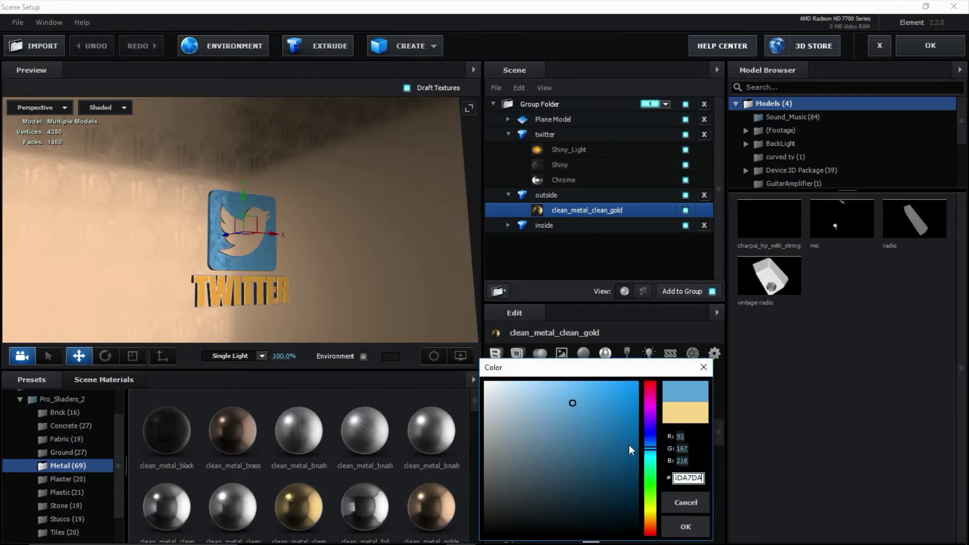
left_click(687, 528)
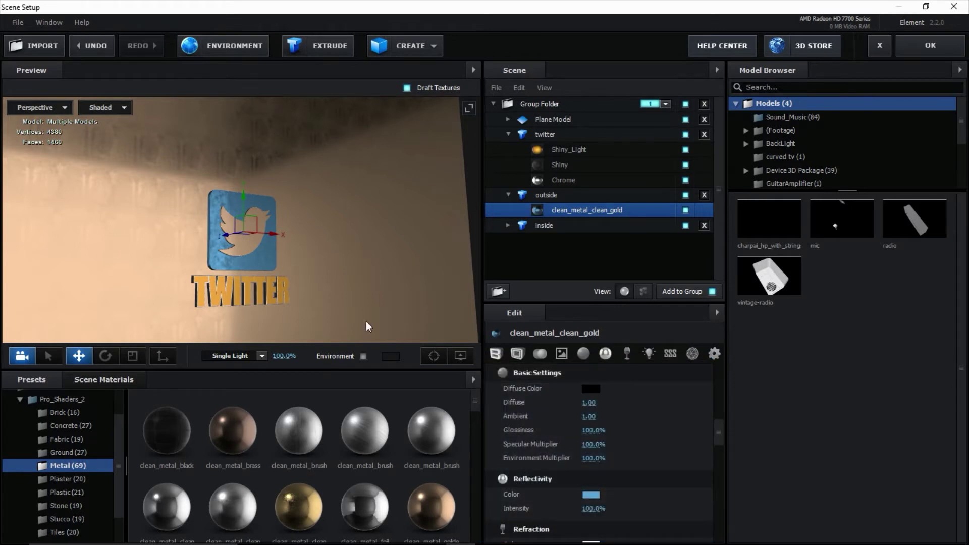
Step: Set the Reflectivity color of the background plane's clean_metal_golden material to the muted dark blue 4D6E85
left_click(551, 121)
left_click(508, 119)
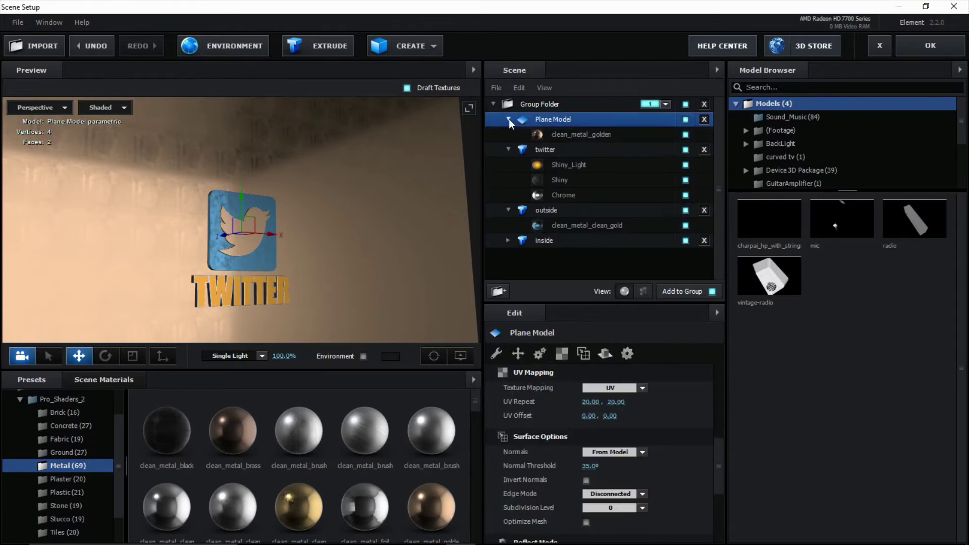
left_click(559, 135)
scroll(574, 423, "down", 2)
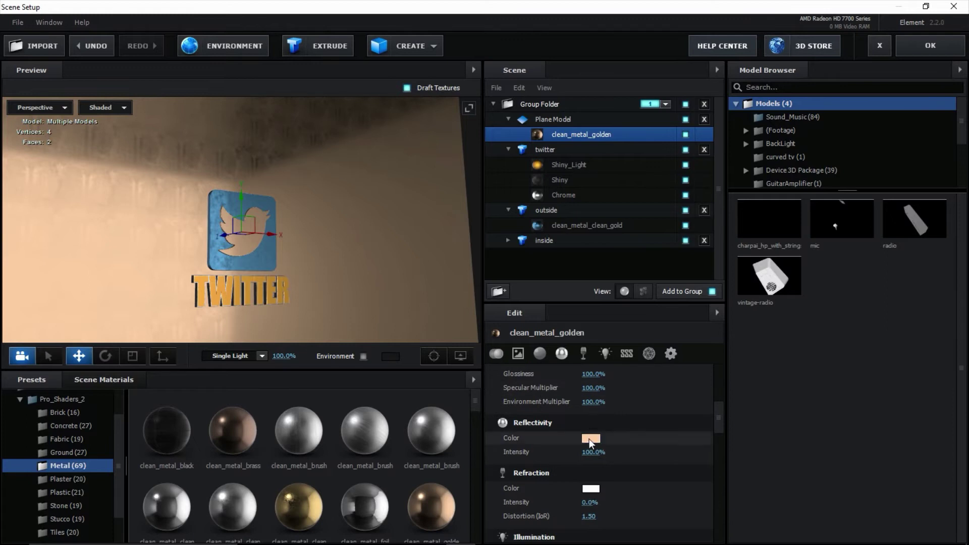
left_click(589, 438)
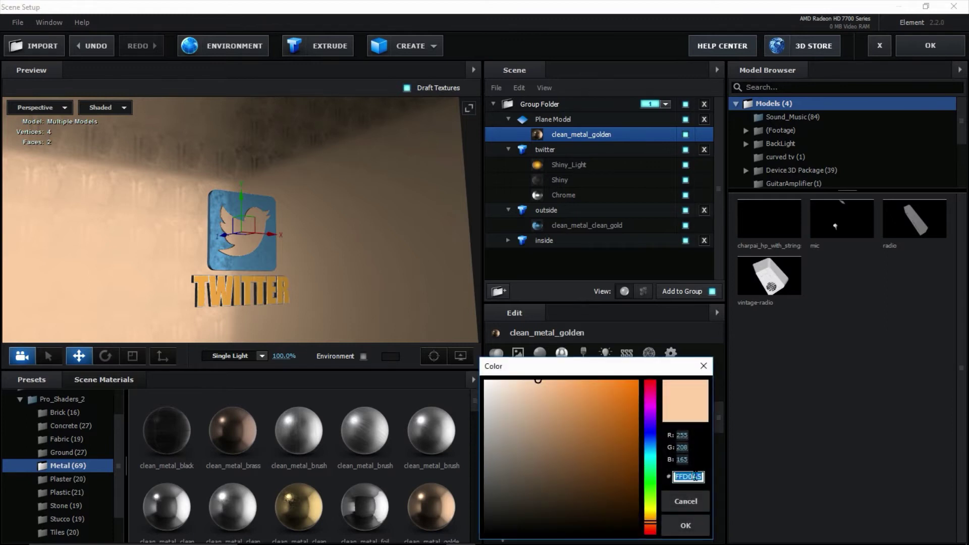
key("ctrl+v")
left_click_drag(577, 407, 549, 454)
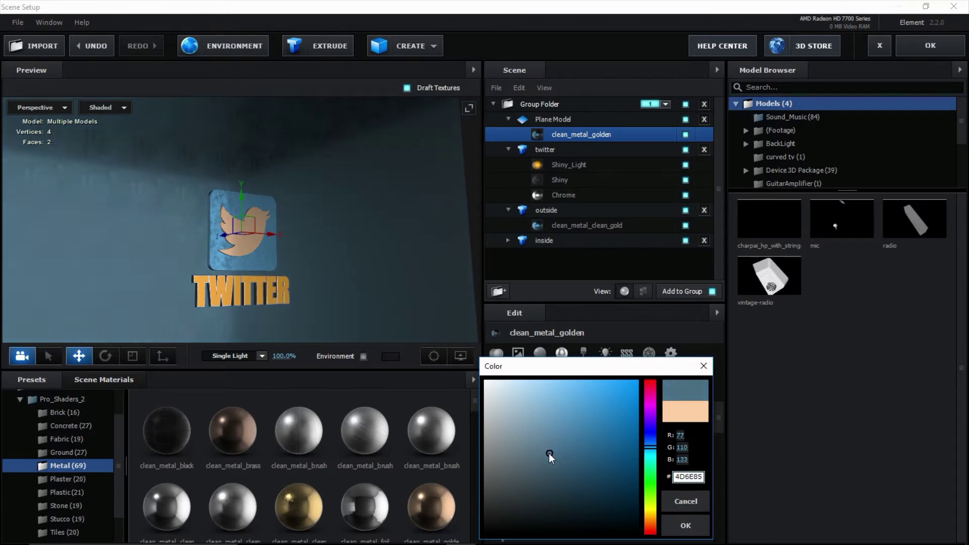
left_click(686, 526)
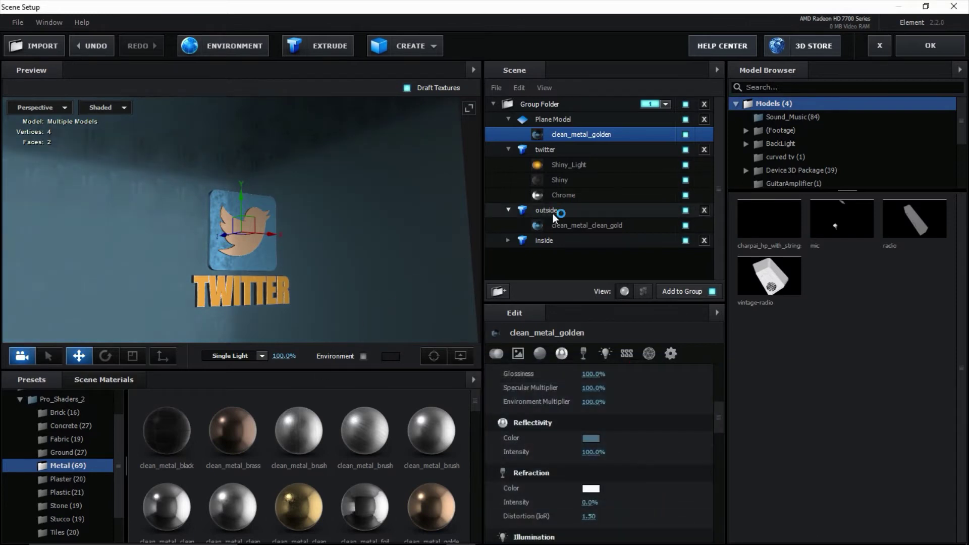
Step: Set the Reflectivity color of the inside bird's clean_metal_golden material to white
left_click(557, 237)
left_click(509, 241)
left_click(560, 256)
left_click(589, 492)
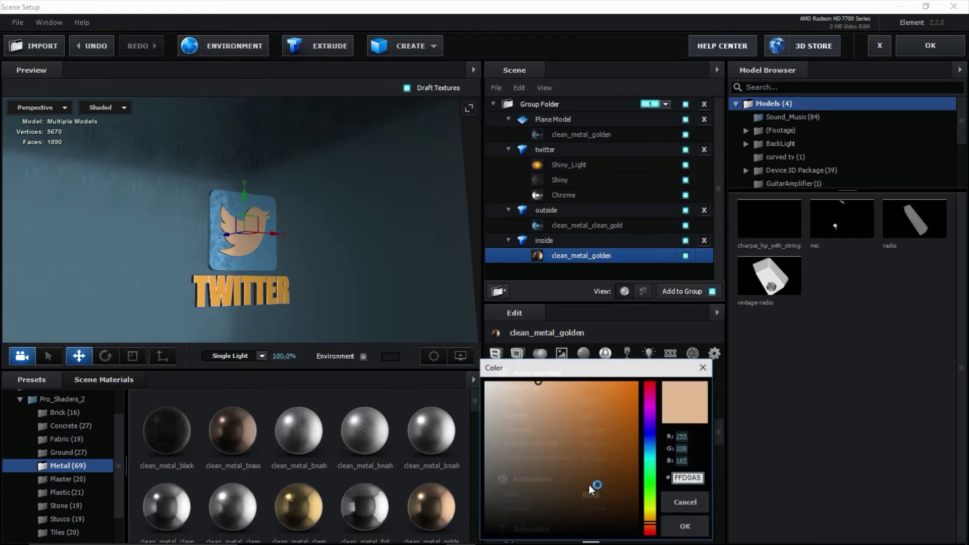
left_click(485, 382)
left_click(692, 525)
Step: Replace the twitter text's Shiny_Light material with clean_metal_clean_gold and set its Reflectivity color to the copied blue 5DA7DA
left_click(551, 165)
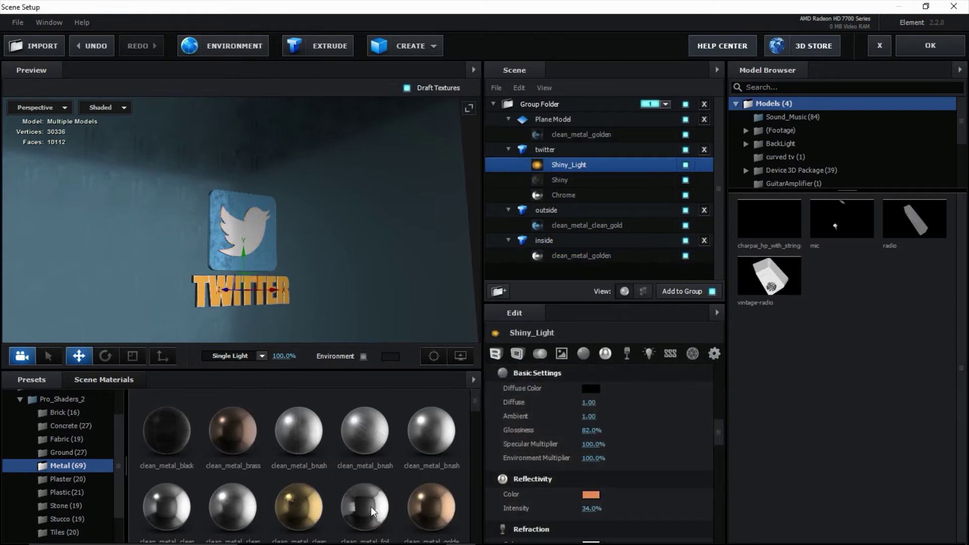
scroll(366, 505, "down", 1)
left_click_drag(298, 454, 558, 165)
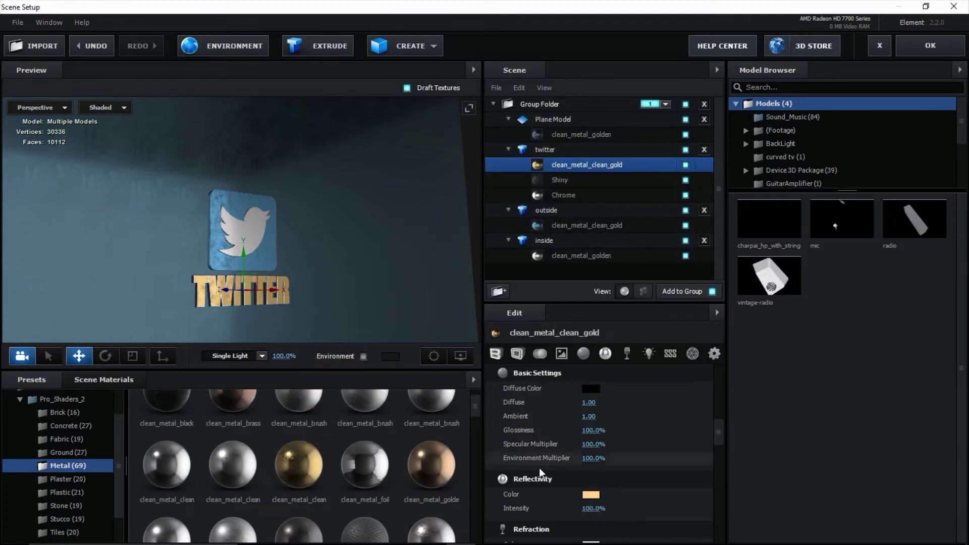
left_click(588, 494)
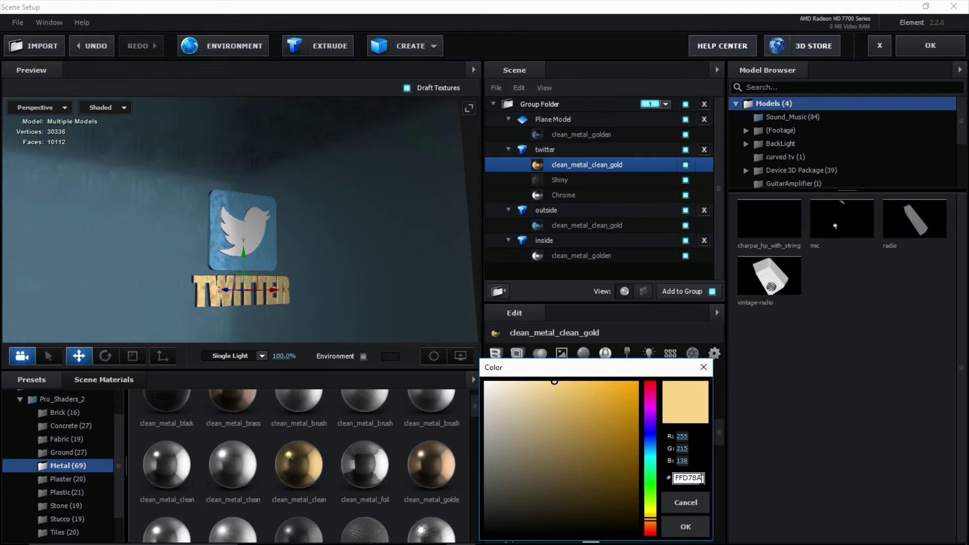
left_click(685, 526)
left_click(555, 196)
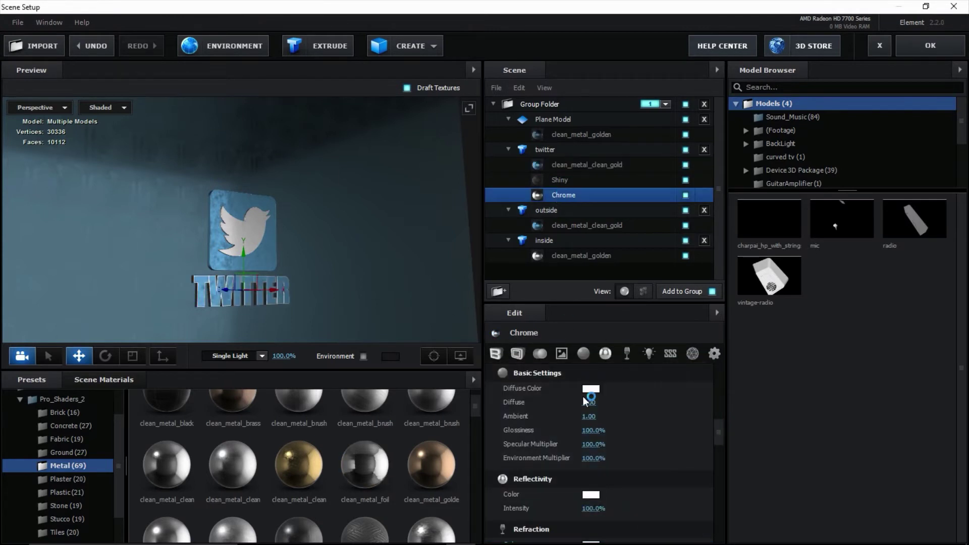
scroll(589, 420, "down", 3)
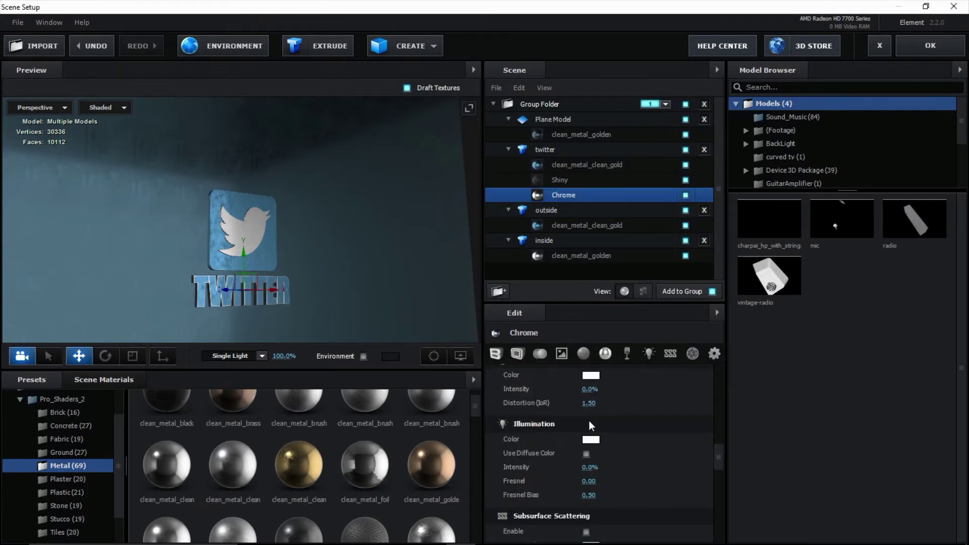
scroll(586, 434, "down", 2)
scroll(593, 446, "up", 5)
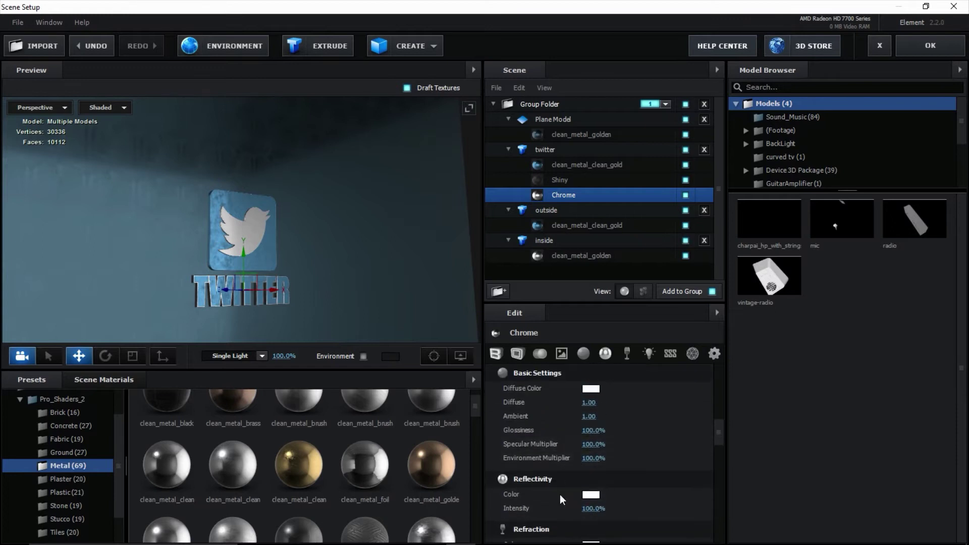
left_click(593, 495)
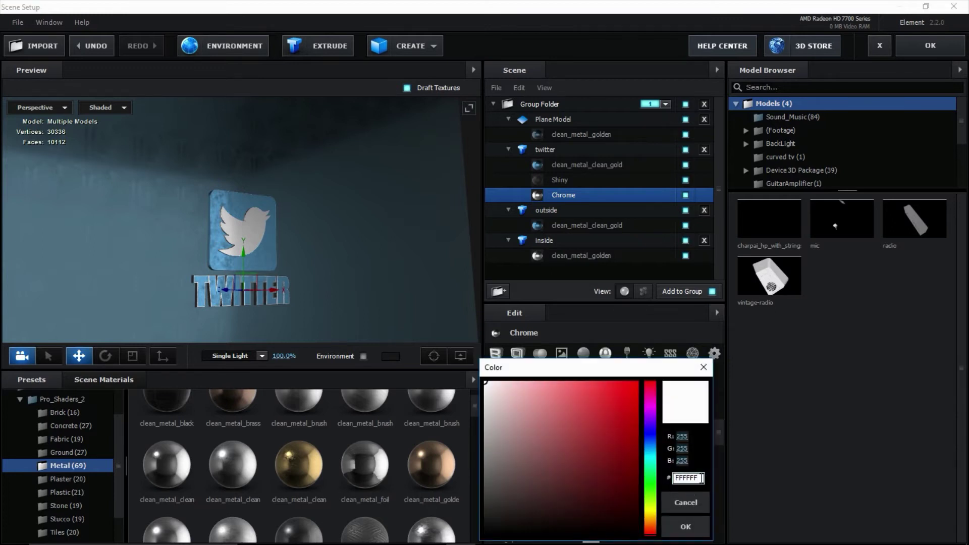
left_click(697, 510)
Step: Replace the twitter text's Chrome material with clean_metal_clean_gold and set its Reflectivity color to the copied blue 5DA7DA
left_click_drag(301, 459, 588, 193)
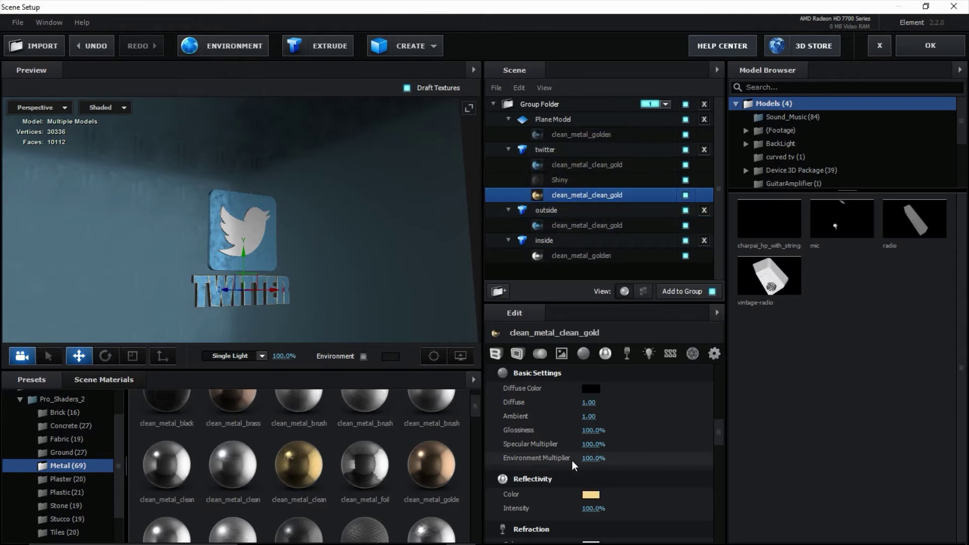
left_click(597, 493)
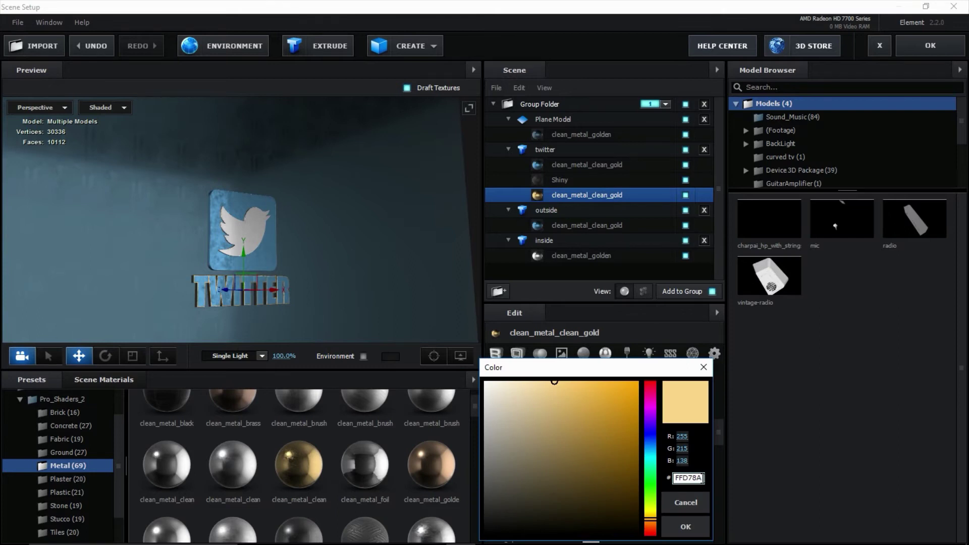
double_click(701, 478)
key("ctrl+v")
left_click(694, 526)
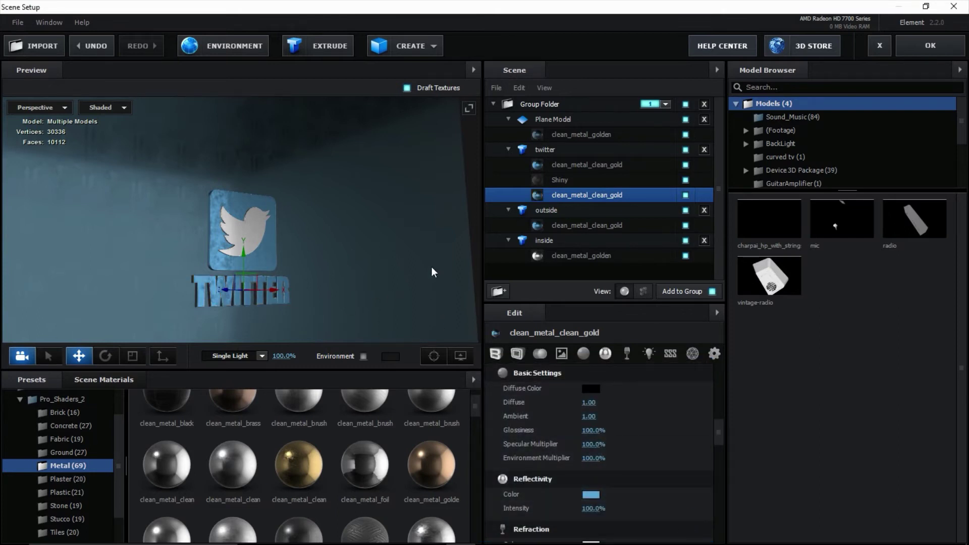
left_click_drag(431, 267, 376, 256)
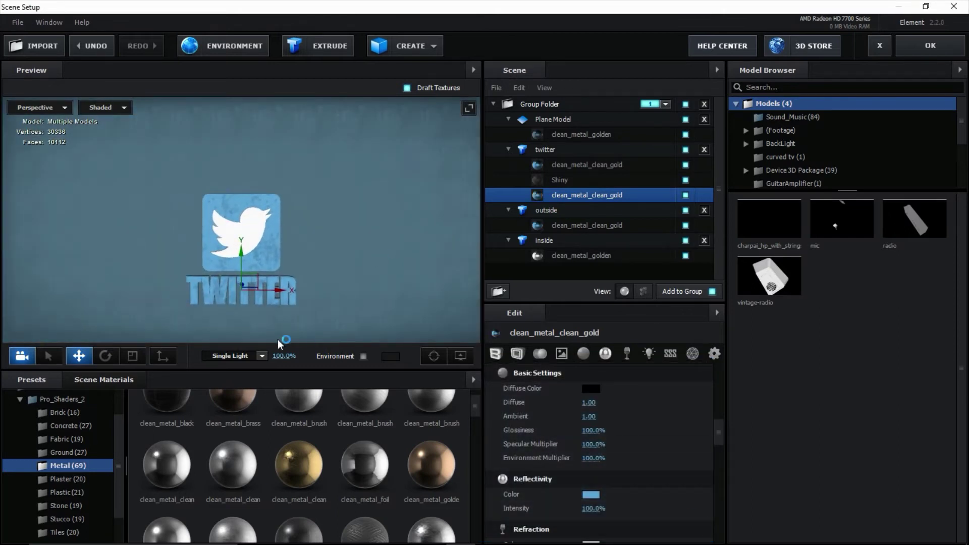
scroll(61, 444, "up", 2)
left_click(62, 436)
left_click(45, 422)
left_click(20, 436)
left_click(460, 356)
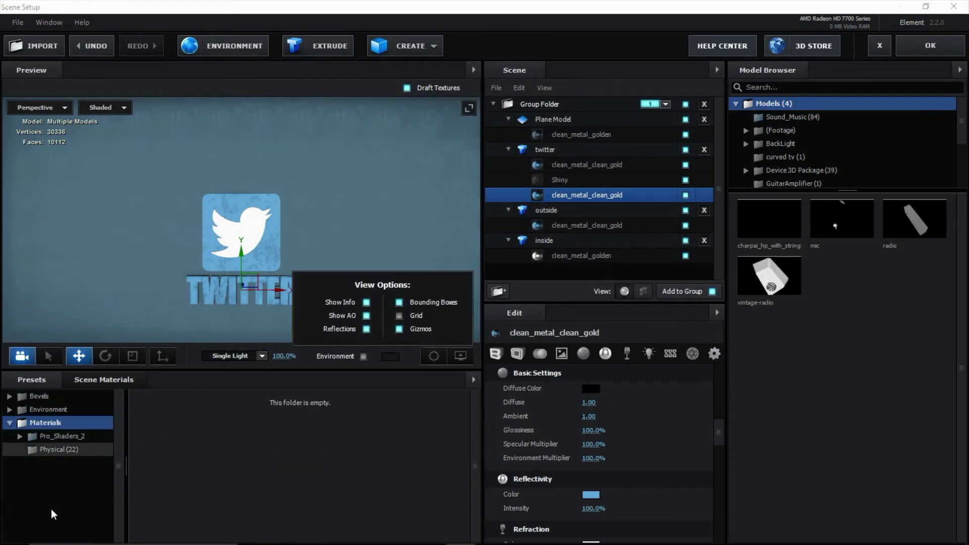
left_click(62, 491)
Step: Collapse the models' material lists in the scene and select the twitter, outside and inside models together
left_click_drag(354, 308, 226, 320)
scroll(226, 320, "up", 2)
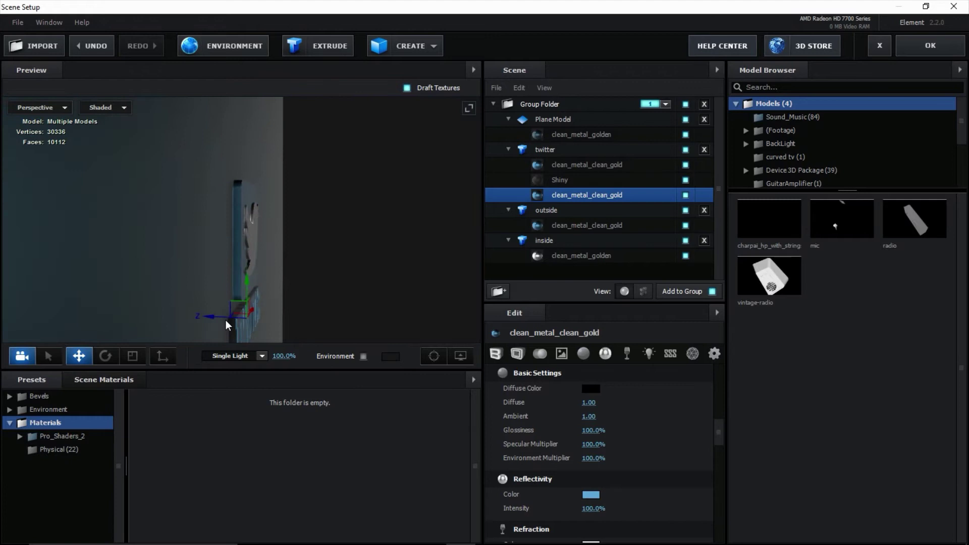
left_click(508, 149)
left_click(508, 119)
left_click(508, 149)
left_click(508, 165)
left_click(550, 135)
left_click(550, 165, "shift")
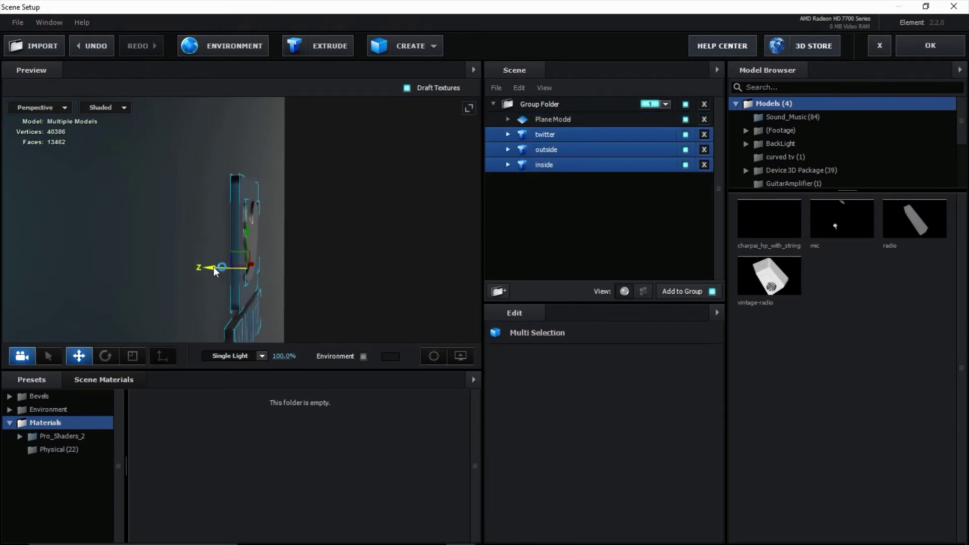
Step: Set the outside model's Path Resolution to Extreme in its Tesselation settings
left_click(560, 151)
left_click_drag(242, 258, 313, 244)
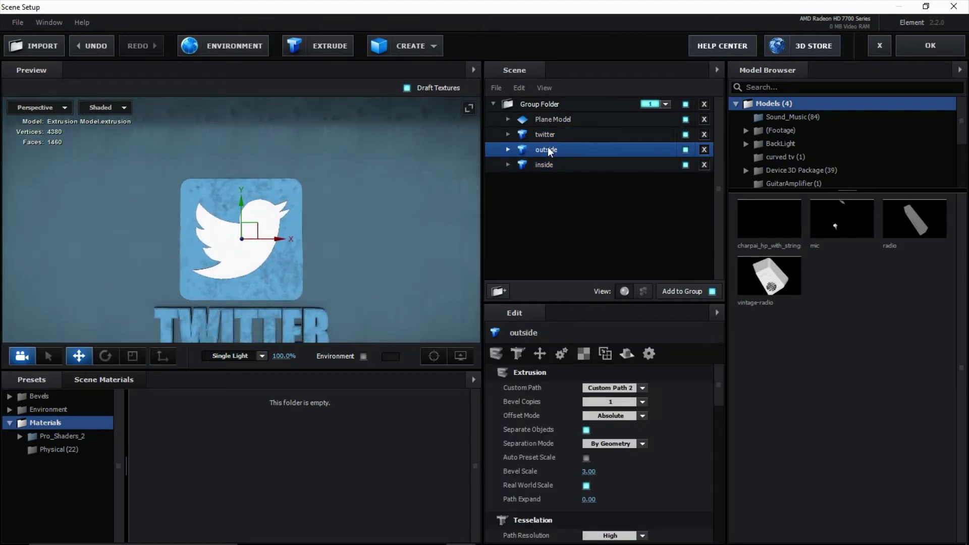
left_click(583, 355)
left_click(494, 354)
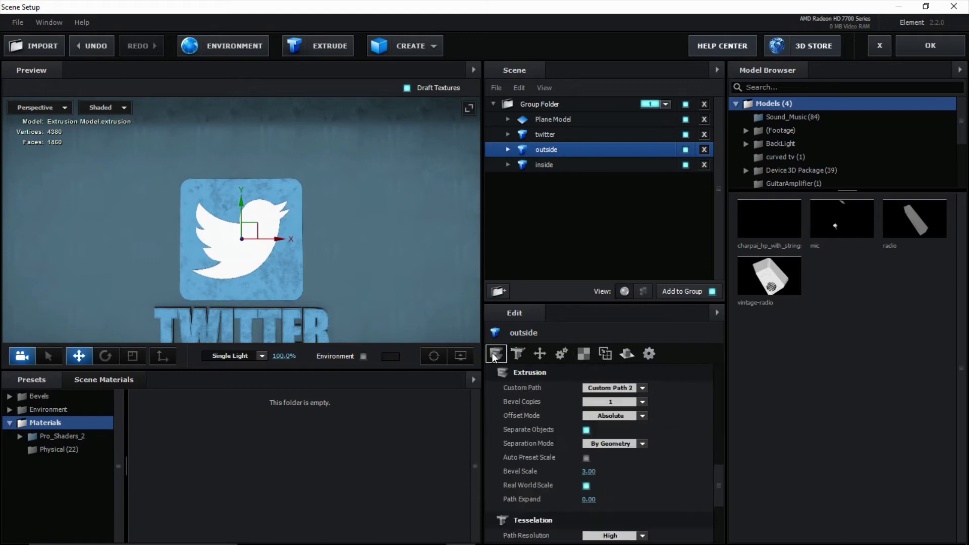
scroll(535, 420, "down", 2)
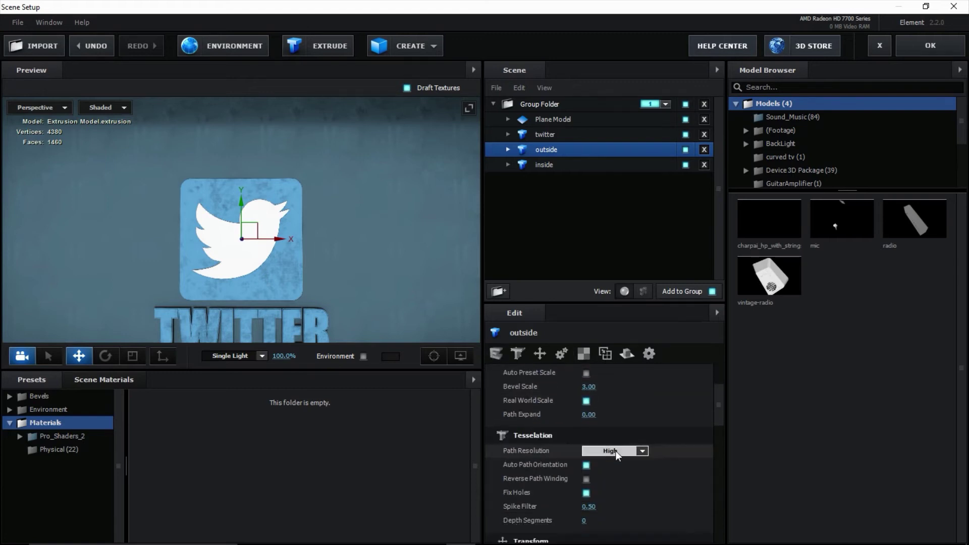
left_click(616, 450)
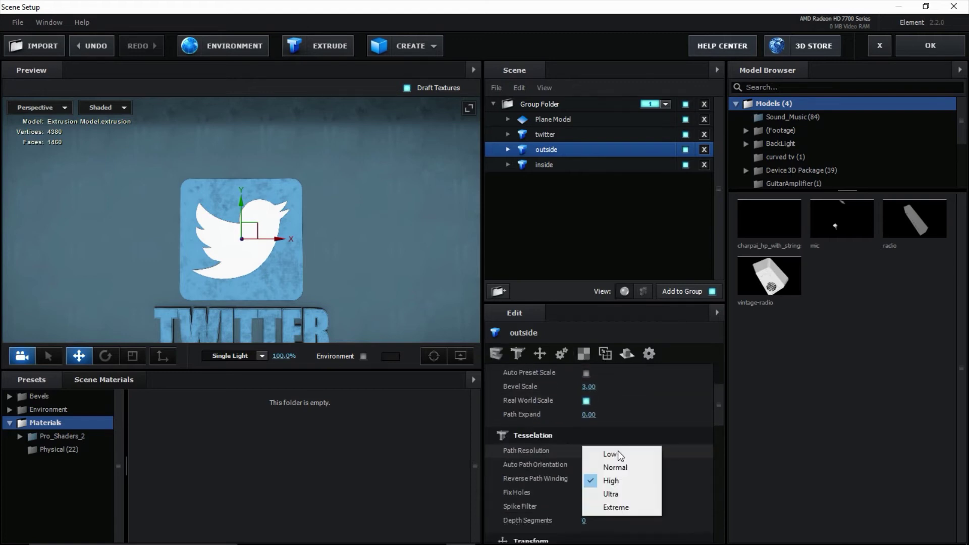
left_click(628, 508)
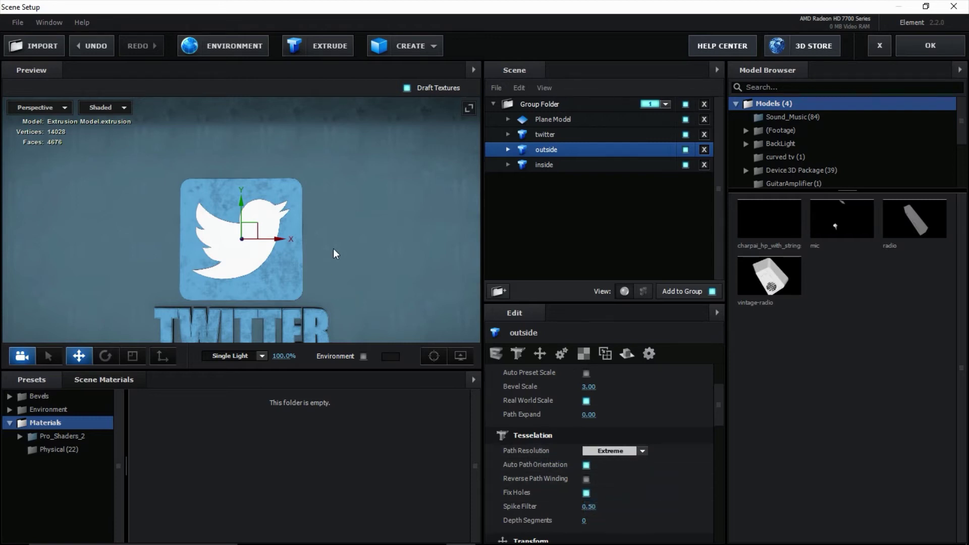
left_click_drag(333, 249, 280, 248)
left_click_drag(281, 292, 380, 288)
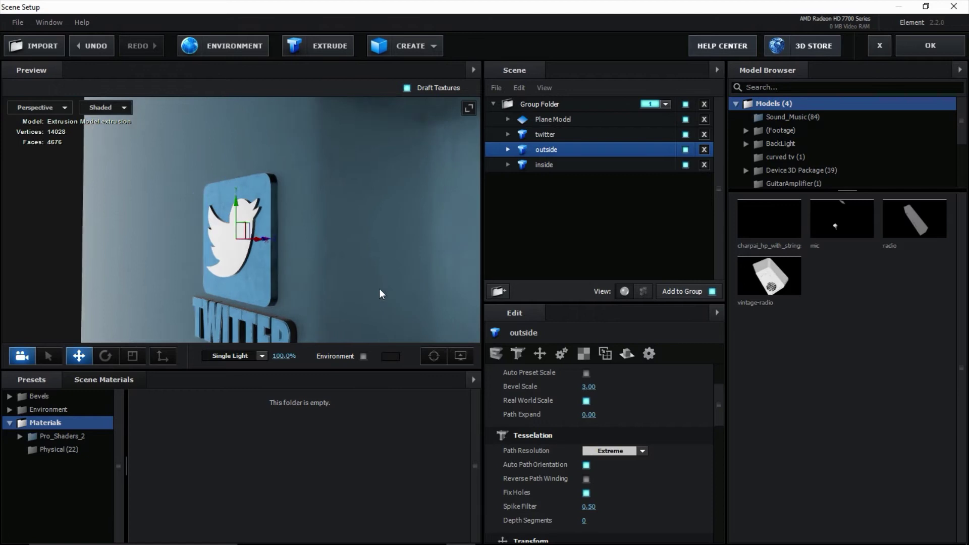
Step: Set the twitter text model's Path Resolution to Extreme
left_click(571, 164)
left_click(545, 134)
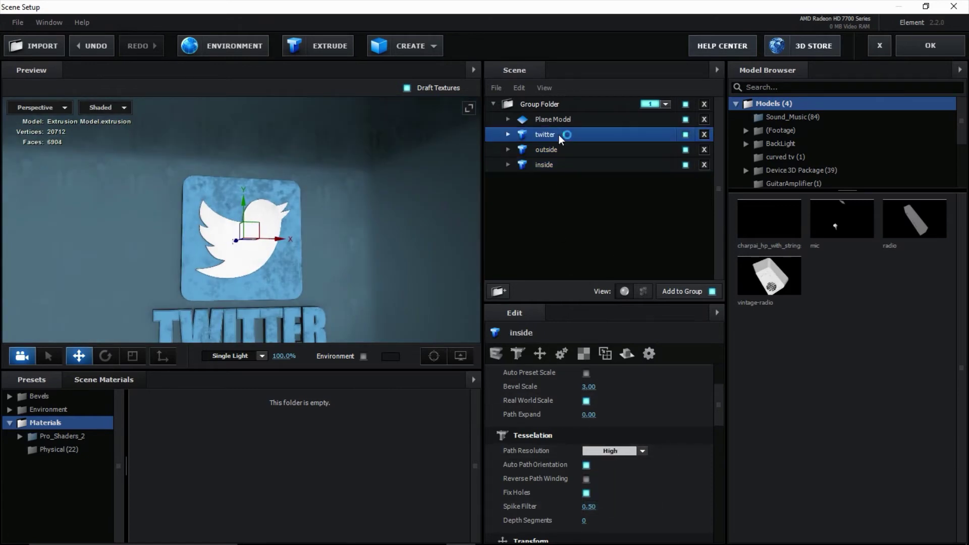
left_click(610, 451)
left_click(614, 508)
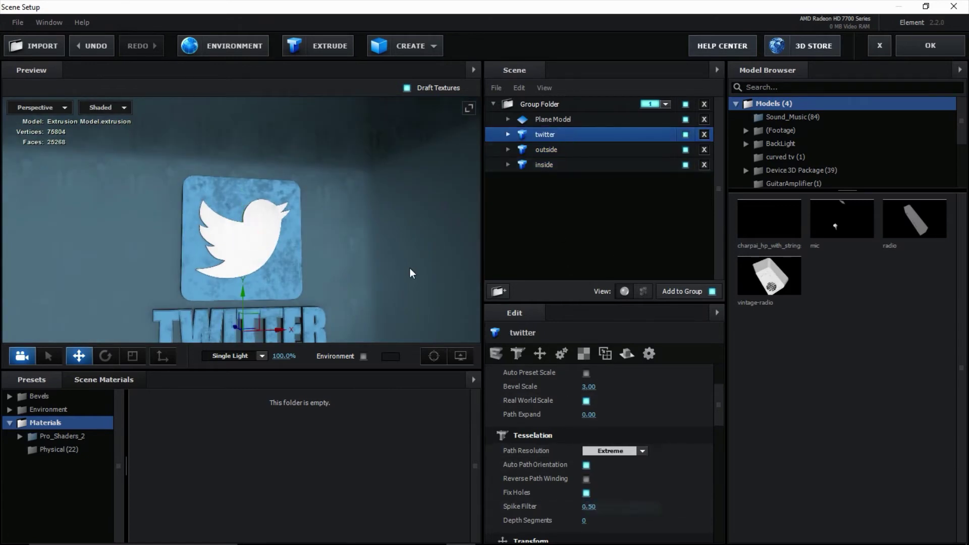
Step: Set the outside model's Reflect Mode to Mirror Surface
left_click(553, 152)
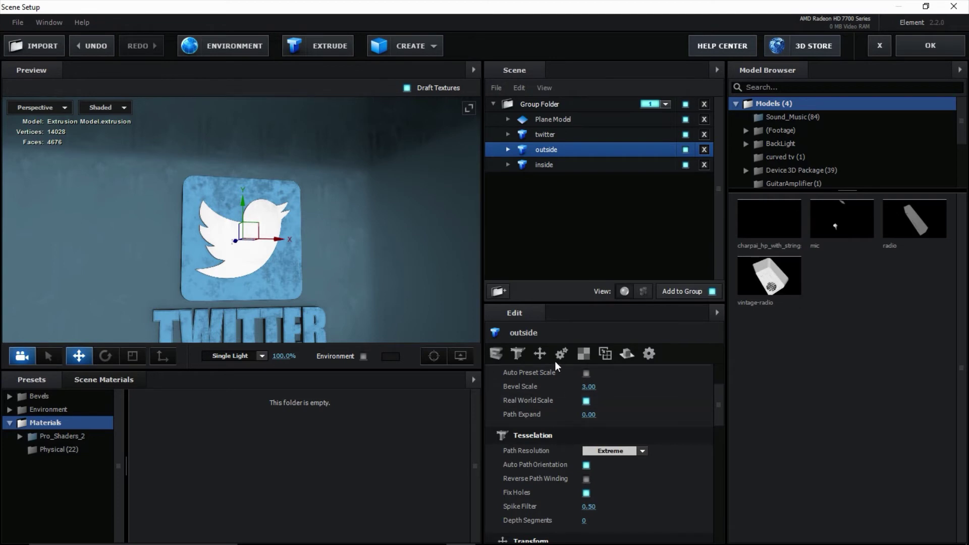
scroll(549, 434, "down", 5)
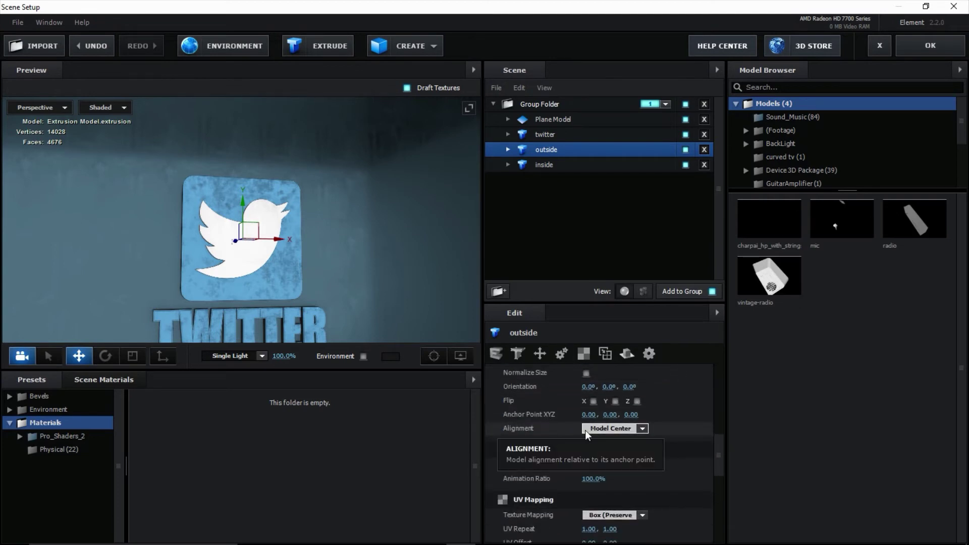
scroll(551, 438, "down", 3)
left_click(642, 451)
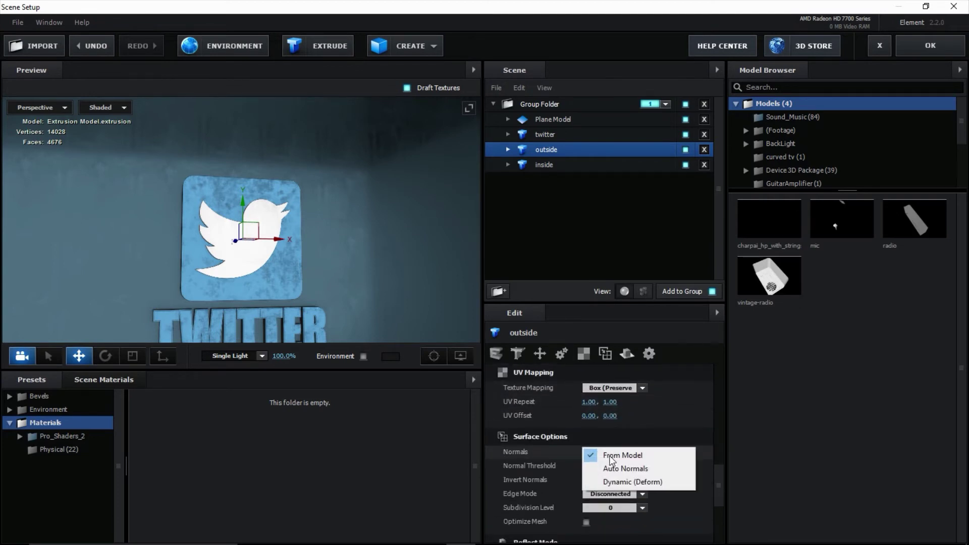
scroll(522, 452, "down", 3)
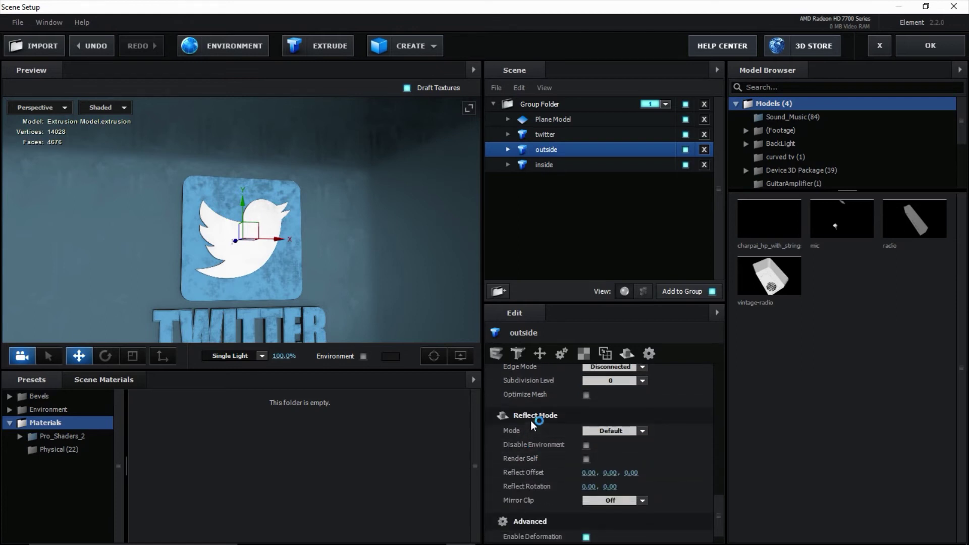
left_click(605, 430)
left_click(641, 461)
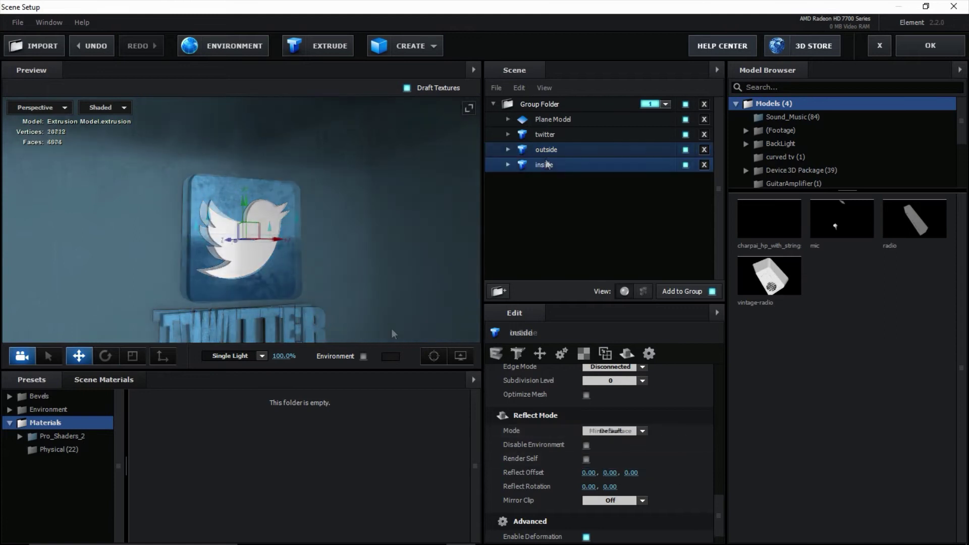
Step: Set the Reflect Mode of both the inside bird and the twitter text models to Mirror Surface
left_click(544, 164)
left_click(616, 430)
left_click(626, 461)
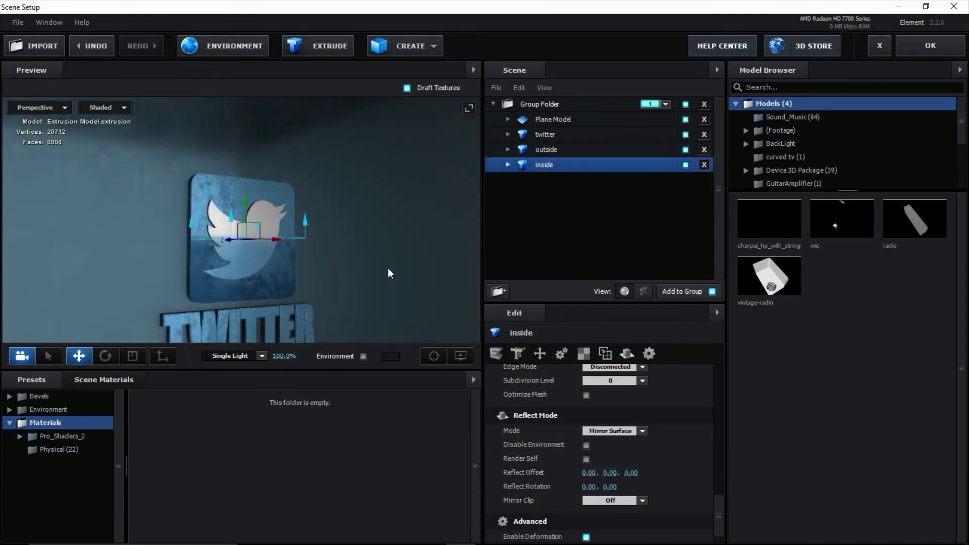
left_click(561, 134)
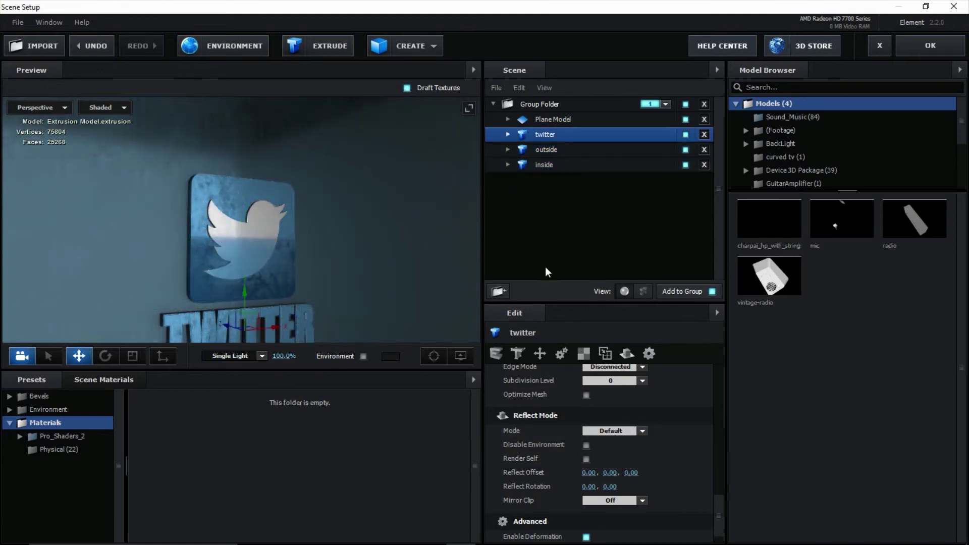
left_click(610, 432)
left_click(618, 462)
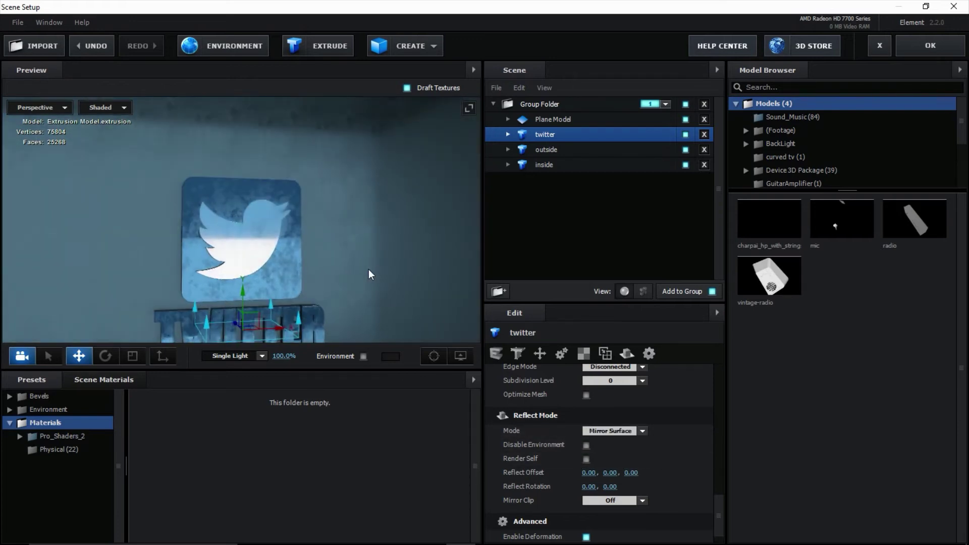
Step: Try environment presets from the Basic_2K folder on the scene, including Basic_2K_06
left_click(47, 409)
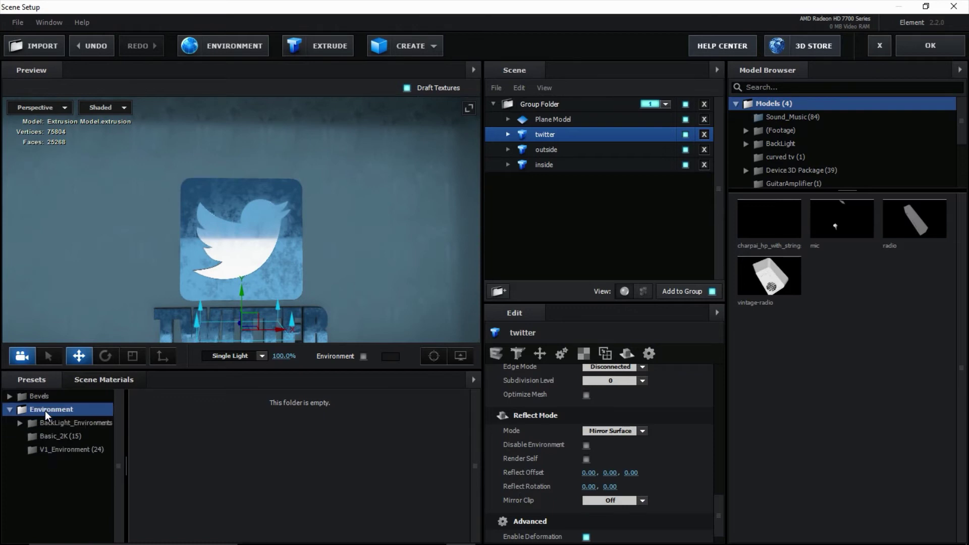
left_click(72, 439)
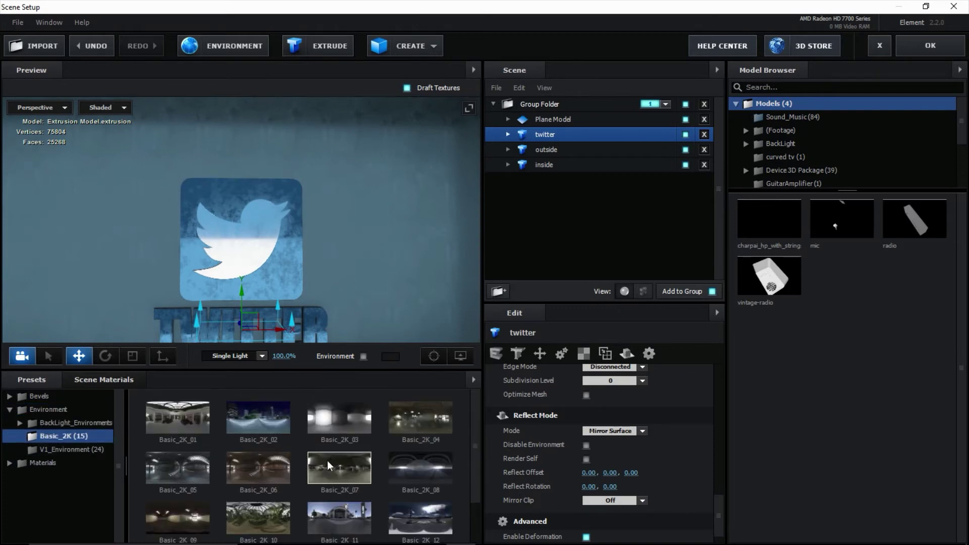
left_click(257, 465)
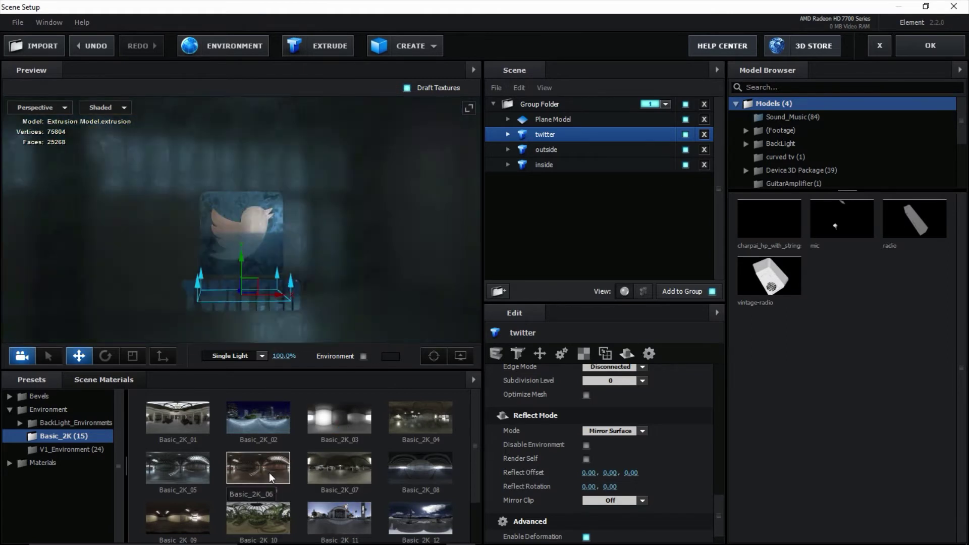
scroll(335, 483, "down", 1)
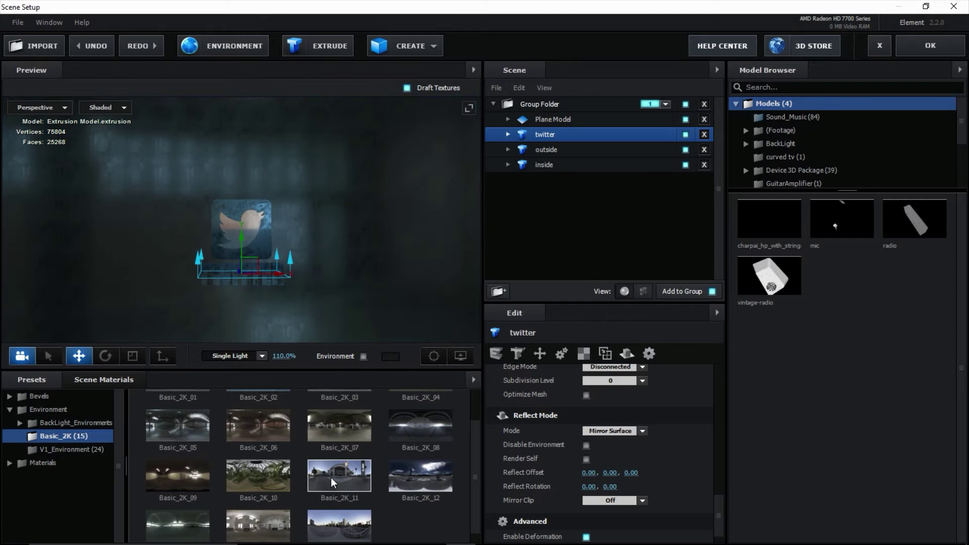
left_click(588, 122)
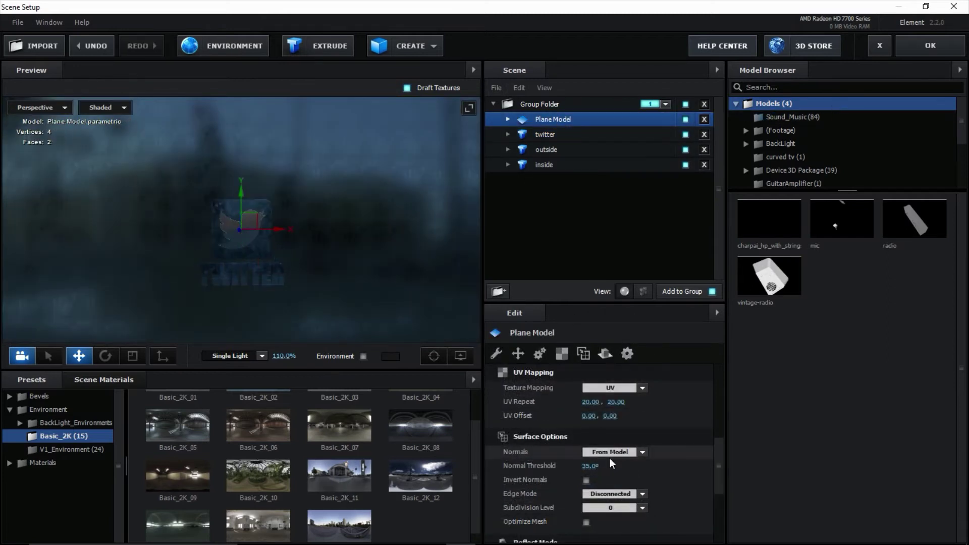
scroll(610, 458, "down", 3)
left_click(606, 473)
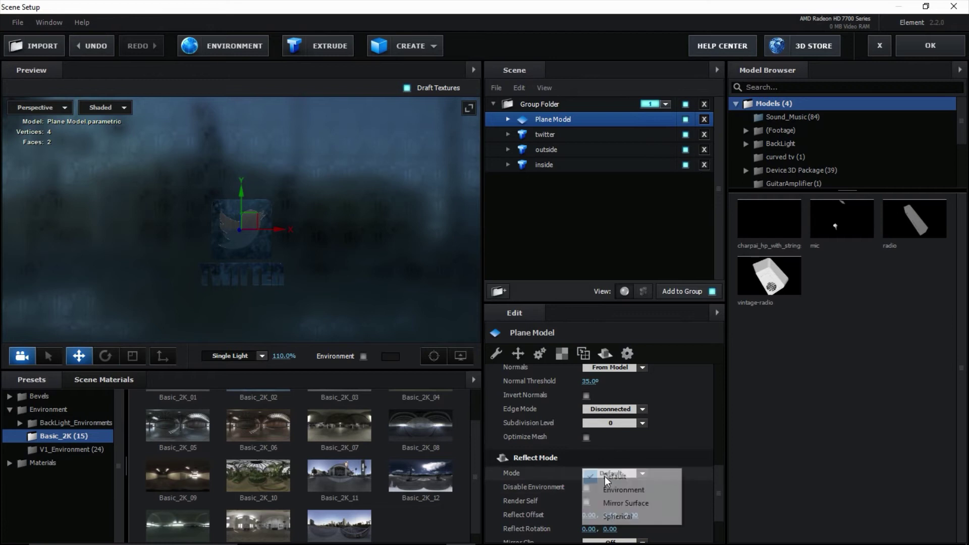
left_click(537, 475)
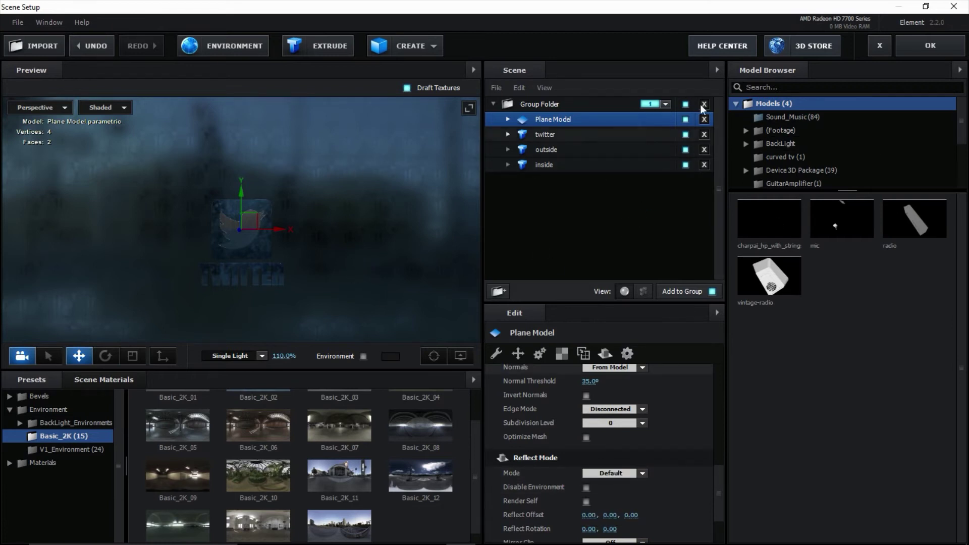
Step: Accept the scene setup and add a Point light with 25% intensity to the Twitter logo composition
left_click(930, 45)
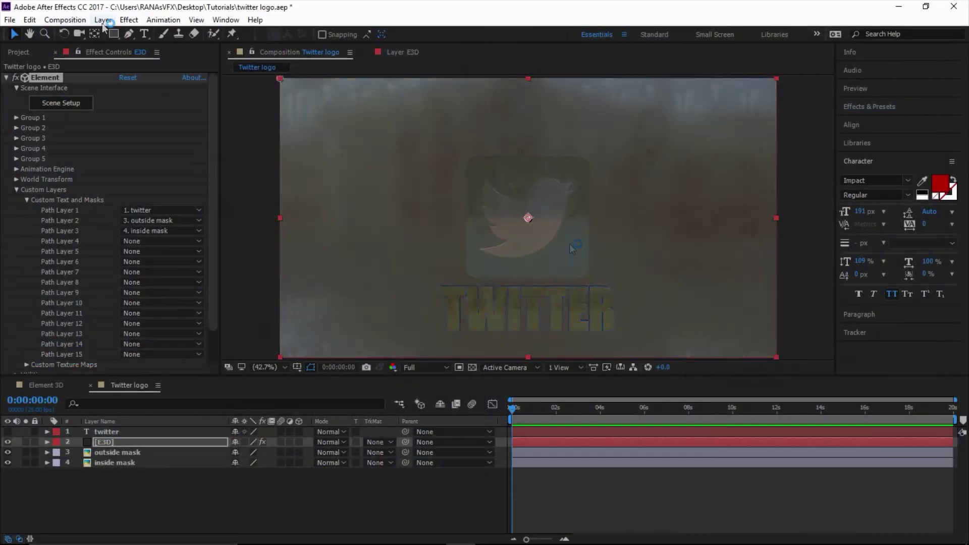
left_click(103, 20)
mouse_move(111, 32)
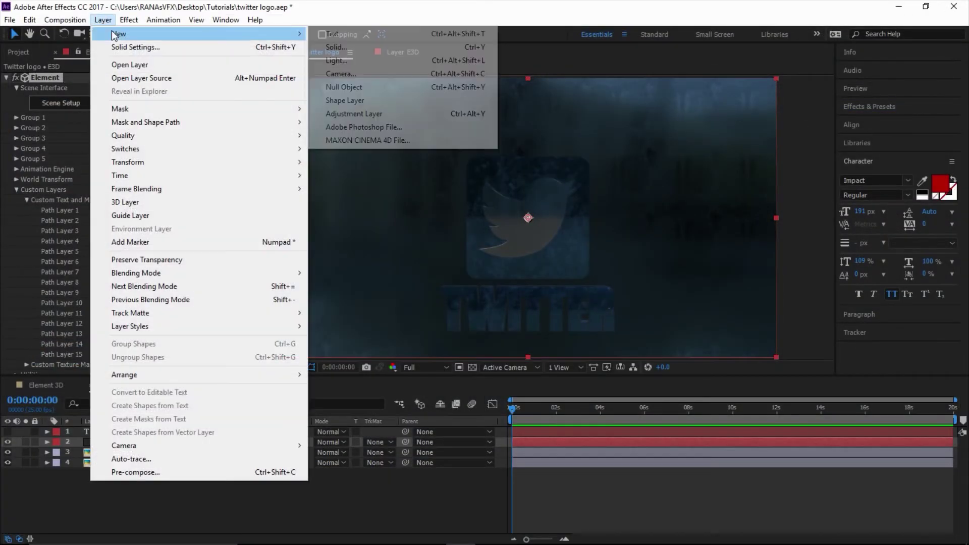
left_click(347, 61)
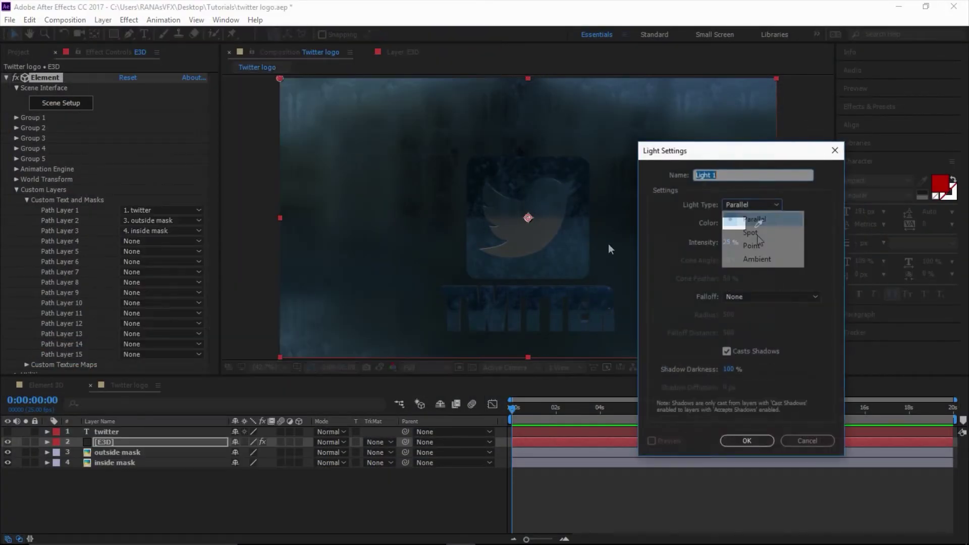
left_click(762, 244)
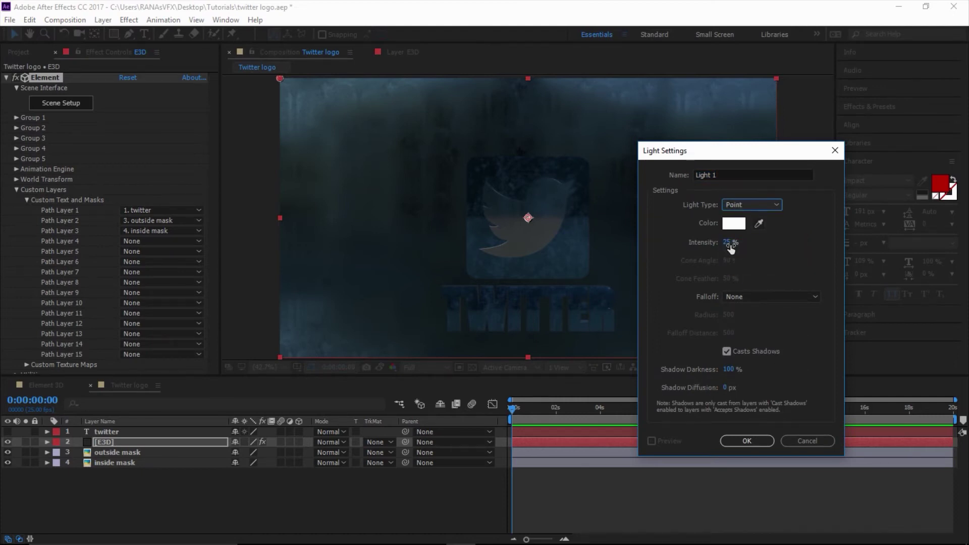
left_click(747, 441)
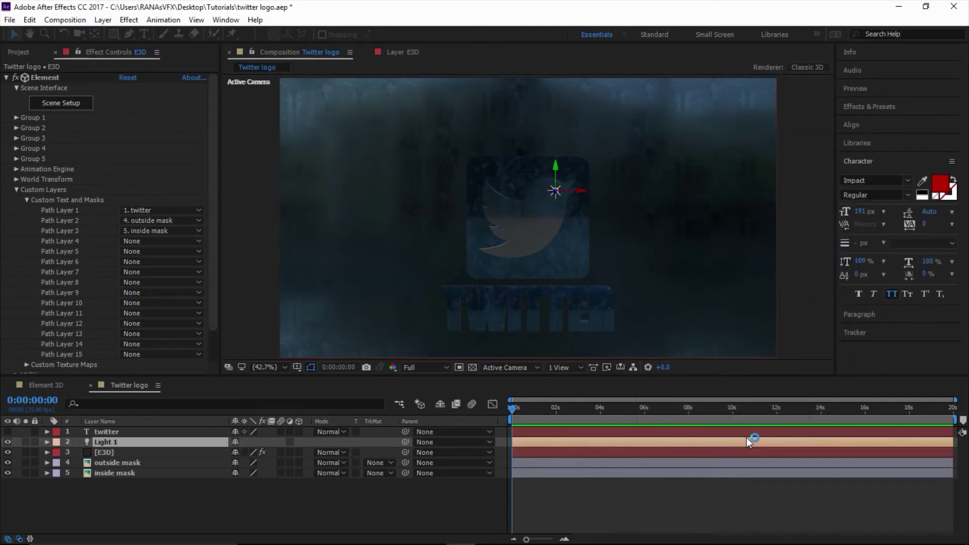
Step: Move Light 1 over the lower part of the bird by setting its Position to about 844, 621, -563.7
key("p")
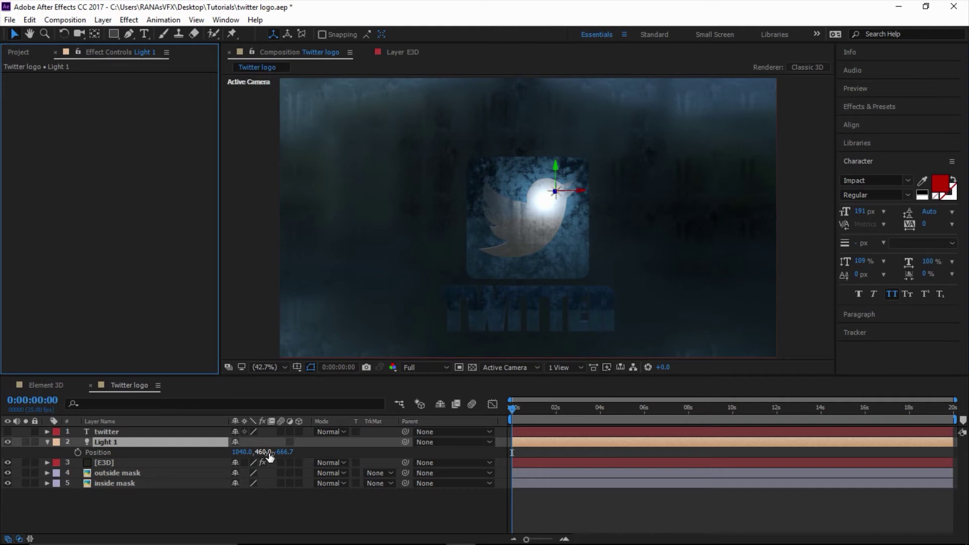
left_click_drag(263, 452, 152, 446)
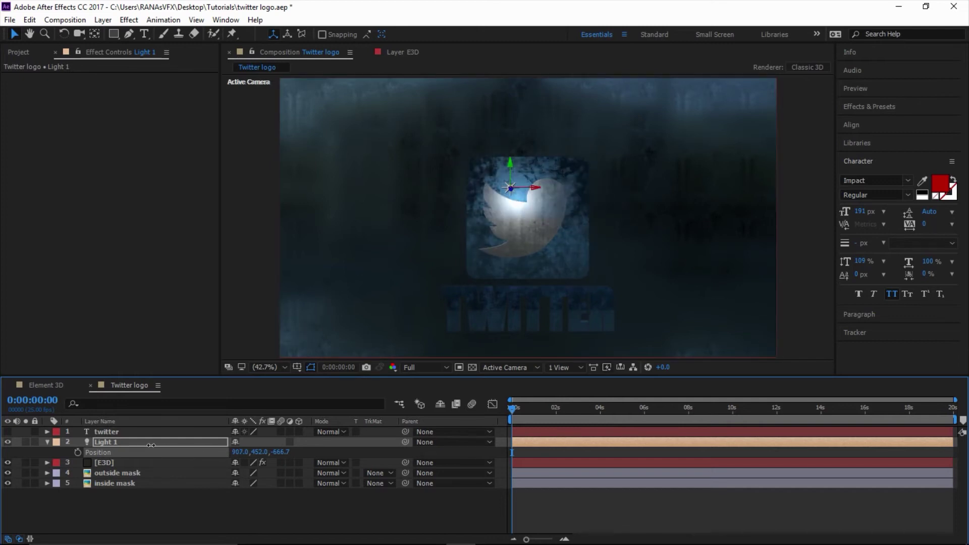
left_click_drag(280, 452, 416, 460)
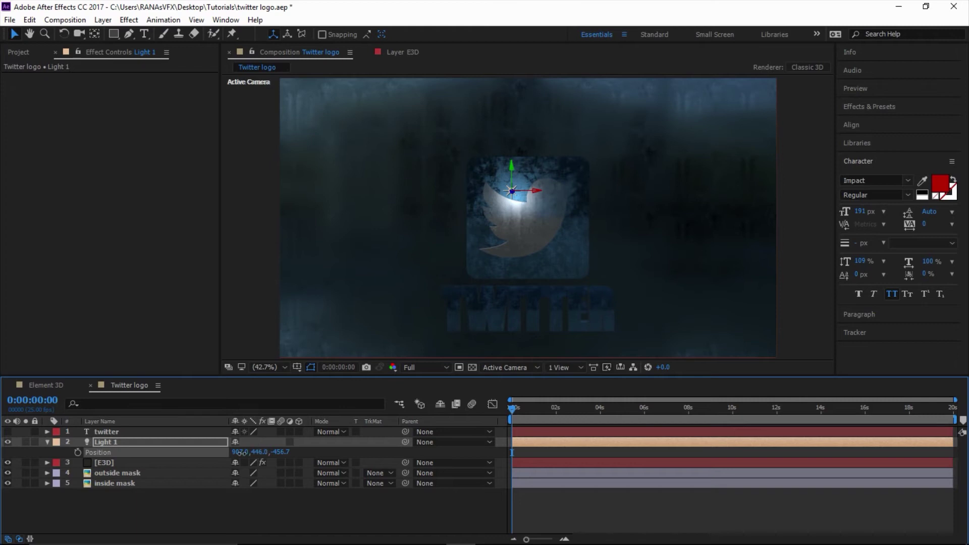
left_click_drag(259, 453, 356, 455)
left_click_drag(257, 452, 251, 452)
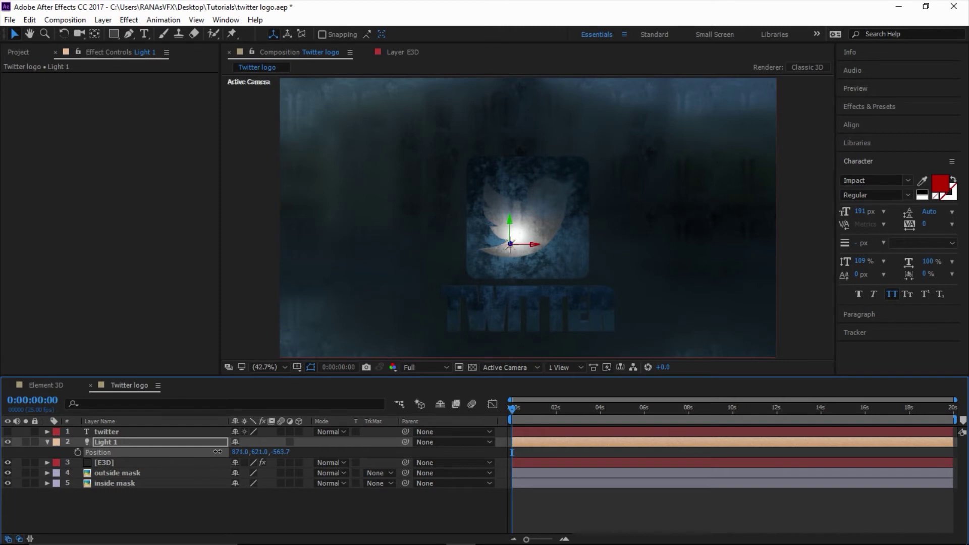
left_click_drag(218, 452, 208, 452)
Step: Add a second light named Light 2 of type Parallel with 25% intensity
right_click(244, 502)
mouse_move(353, 399)
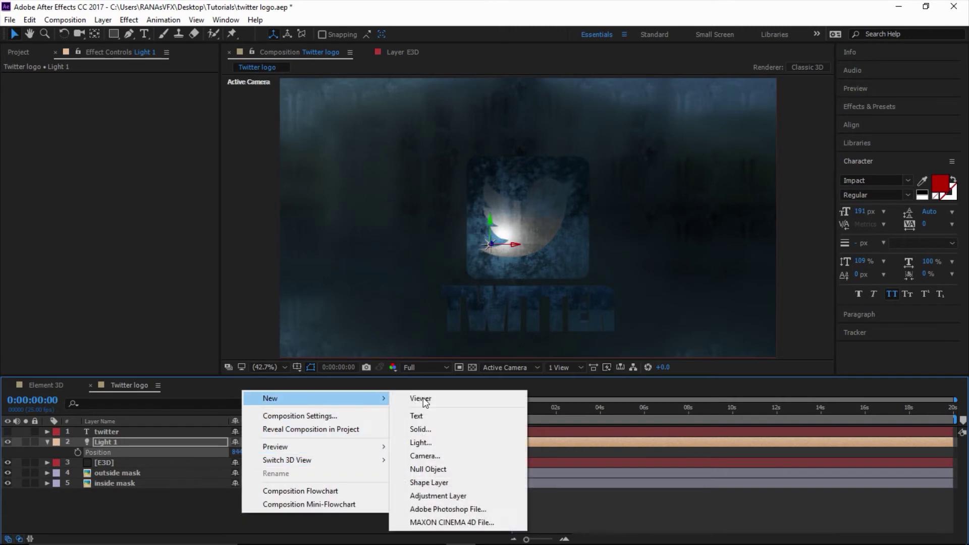
left_click(424, 442)
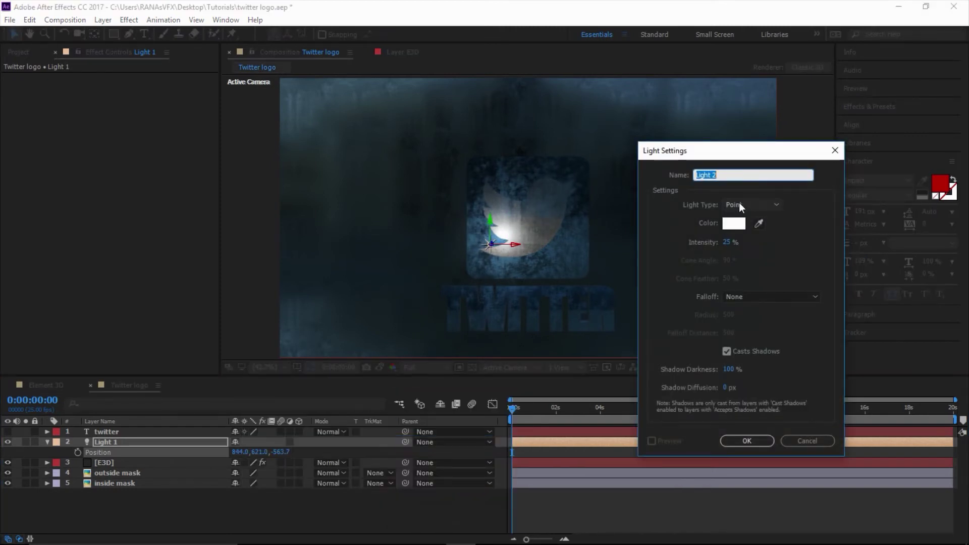
left_click(740, 204)
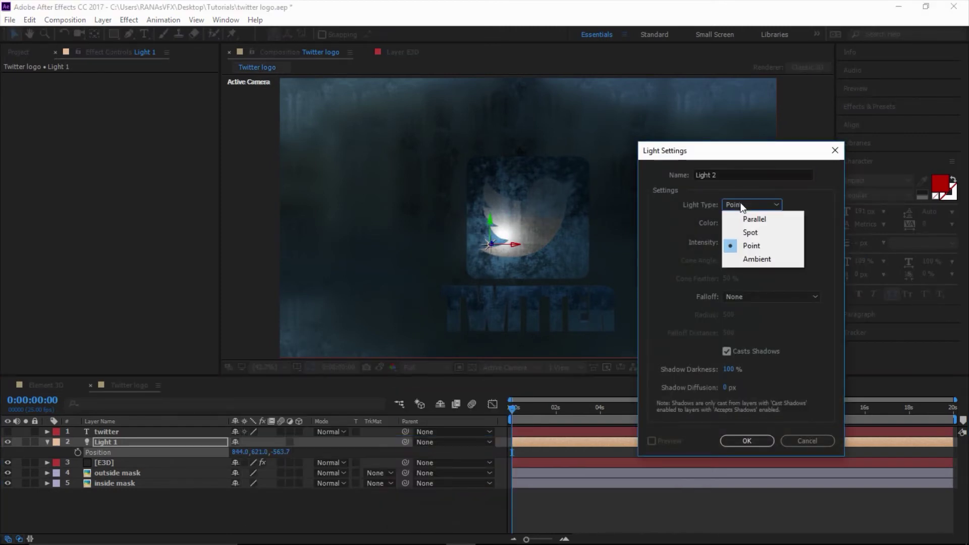
left_click(784, 219)
left_click(750, 443)
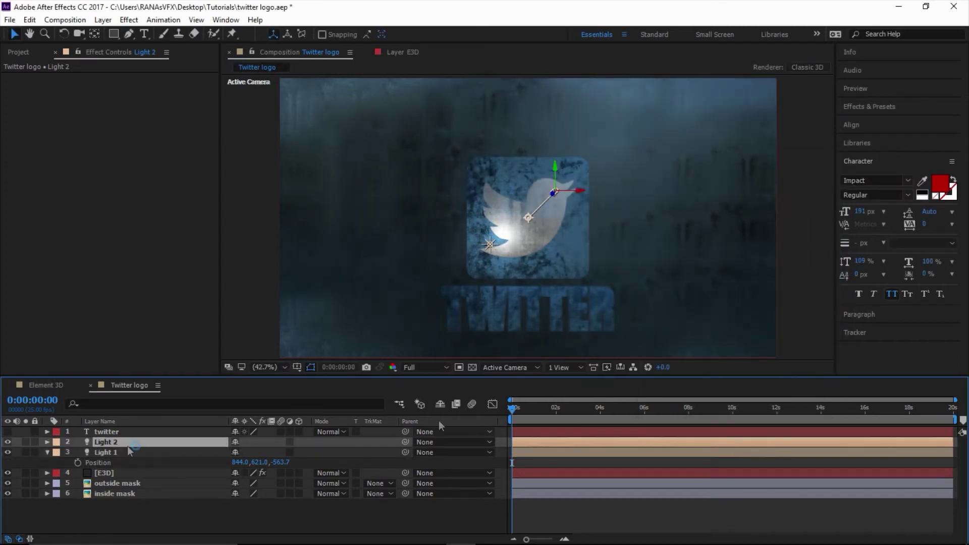
Step: Move Light 2 over the upper part of the bird by setting its Position to about 911, 487, -866.7
key("p")
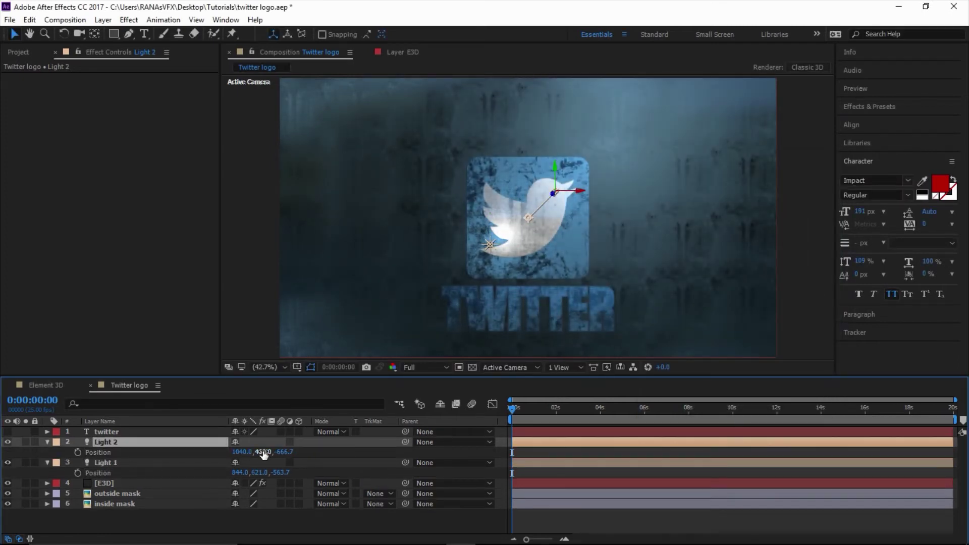
left_click_drag(263, 453, 141, 444)
left_click_drag(231, 447, 147, 439)
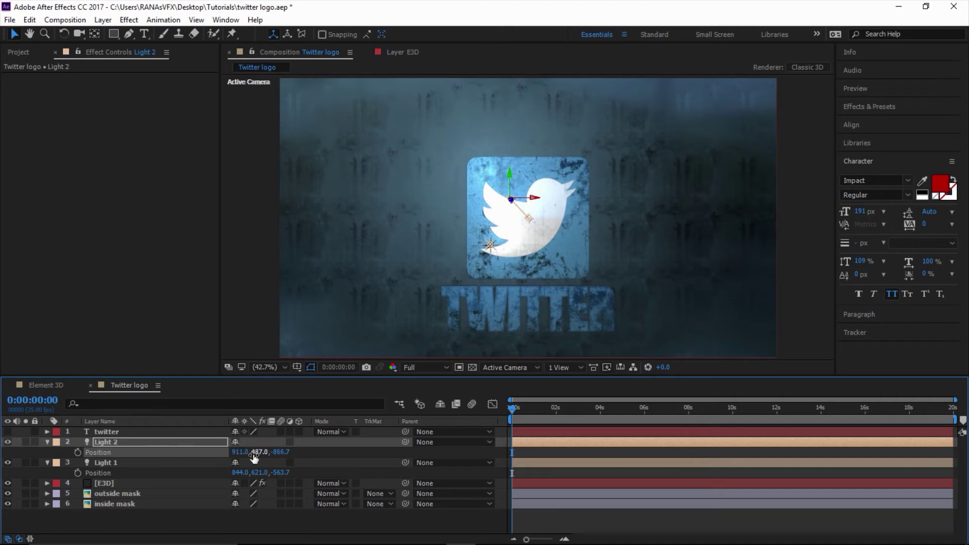
Step: Set Light 2's intensity to 35% and change its Position to about 897, 512, -1105.7
left_click(114, 441)
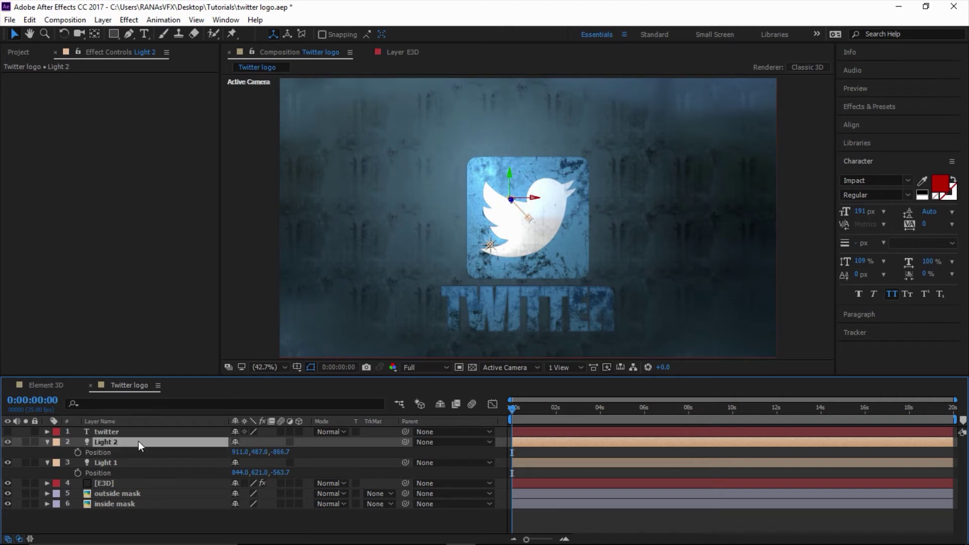
double_click(111, 443)
left_click(746, 244)
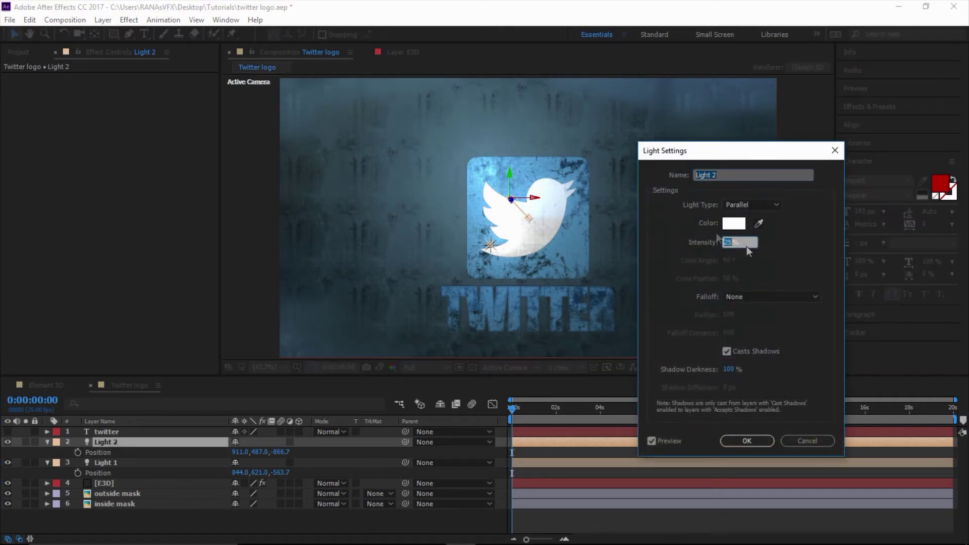
type("50")
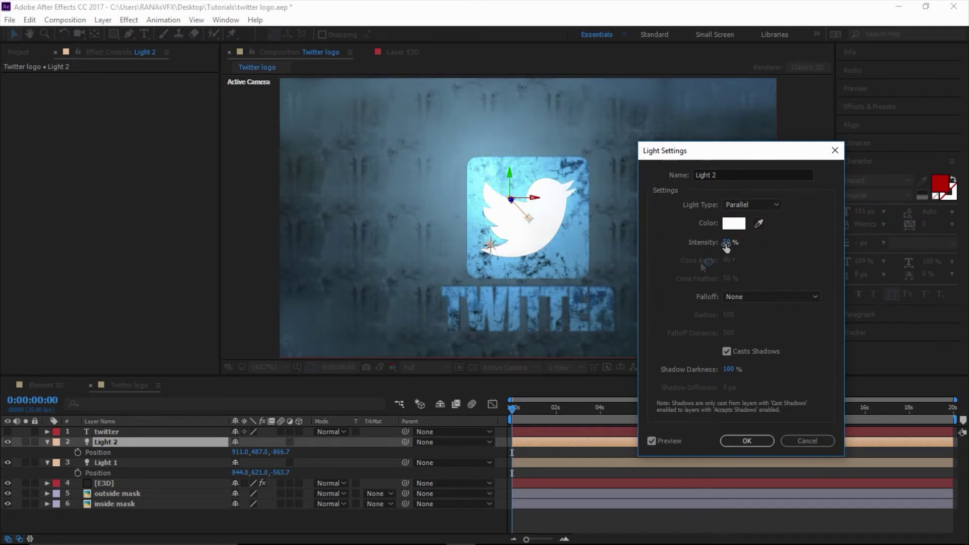
left_click(727, 244)
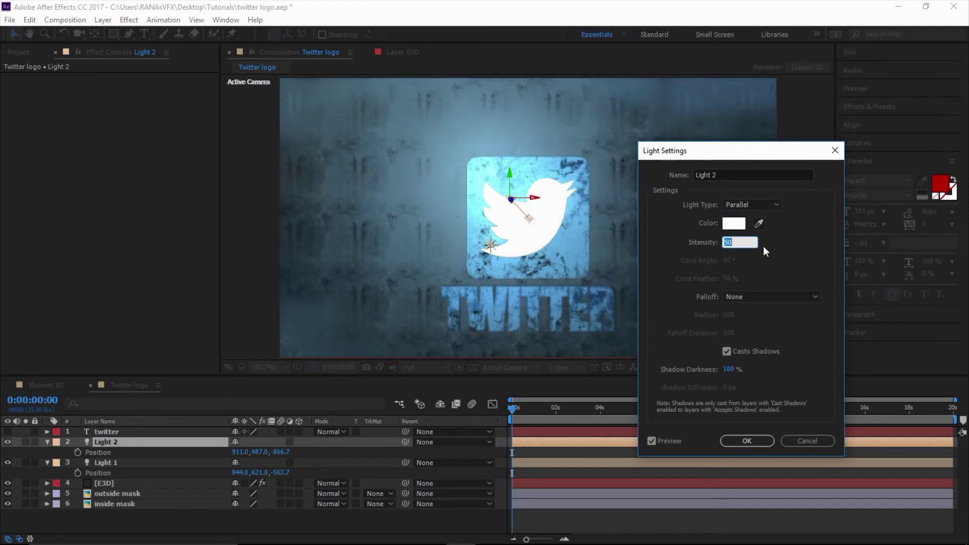
type("35")
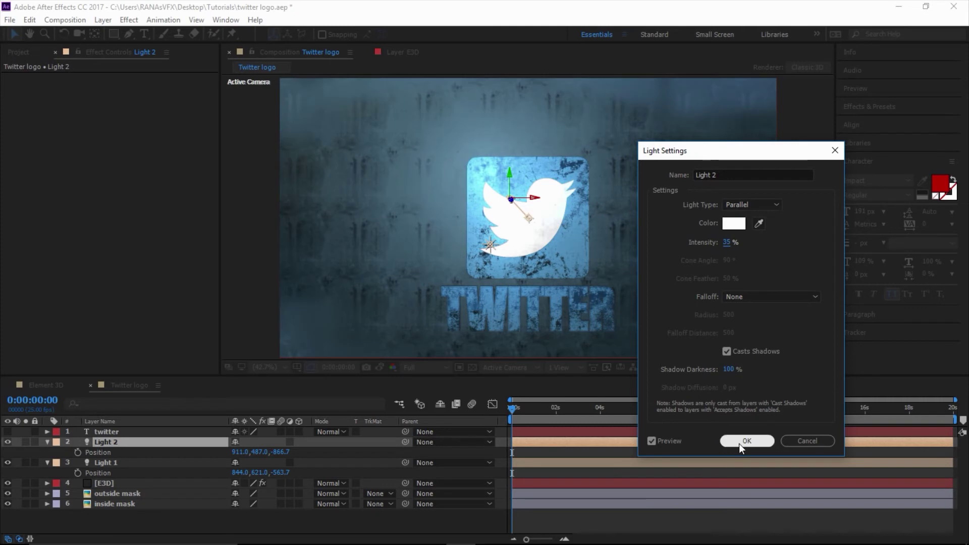
left_click(740, 442)
left_click_drag(261, 452, 160, 453)
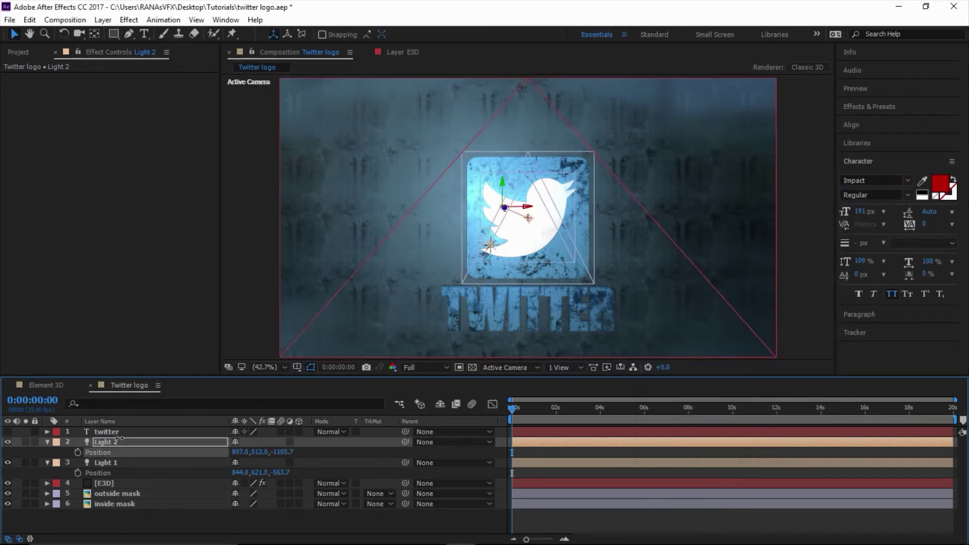
Step: In the E3D layer's scene setup, apply the clean_metal_golden material from the Pro_Shaders_2 Metal folder to the outside square model
left_click(121, 484)
left_click(61, 103)
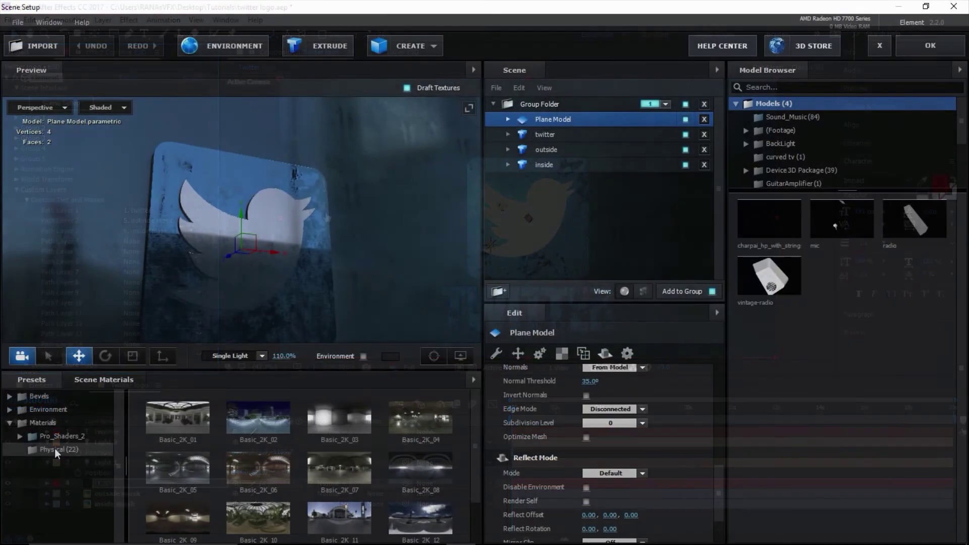
double_click(69, 435)
left_click(68, 503)
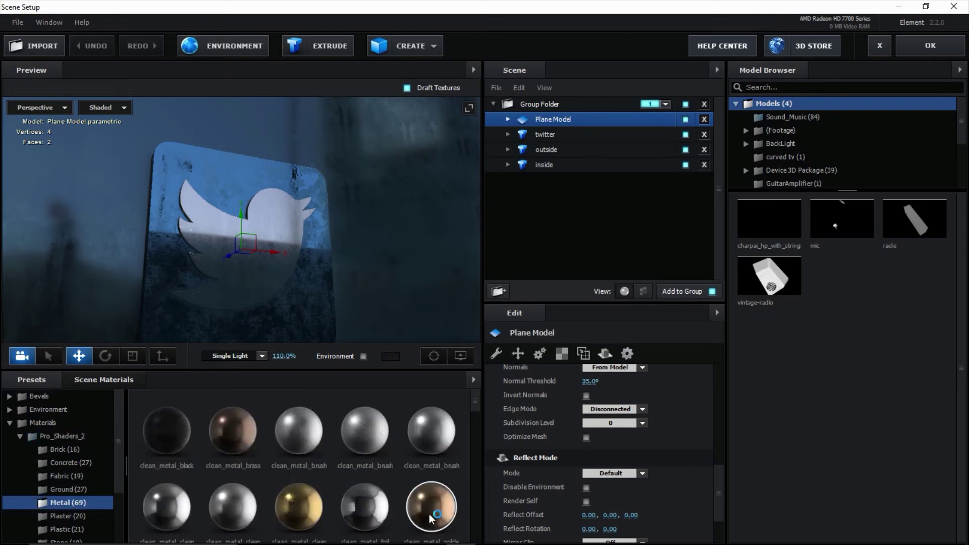
left_click_drag(429, 514, 319, 319)
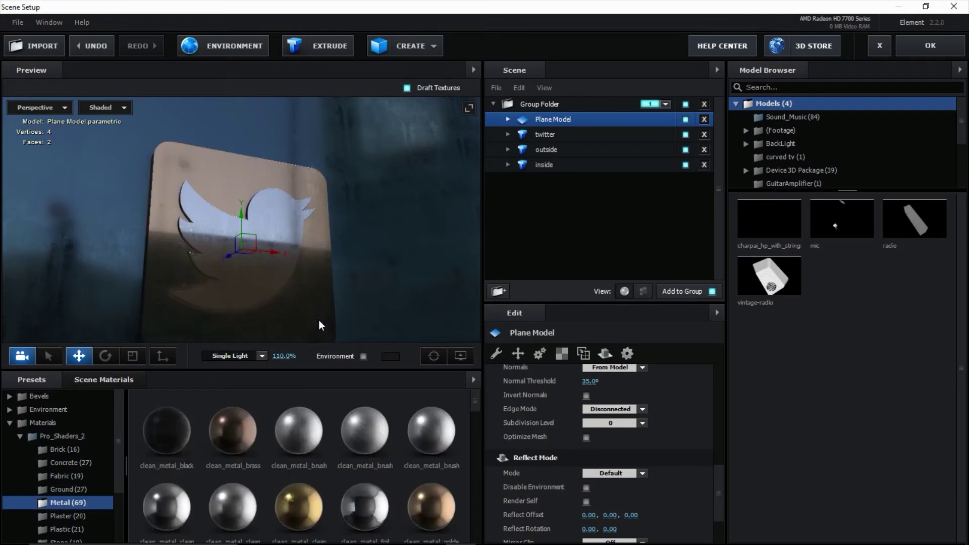
Step: Set the clean_metal_golden material's reflectivity color to the copied blue 5DA7DA and accept the scene setup
scroll(642, 412, "down", 5)
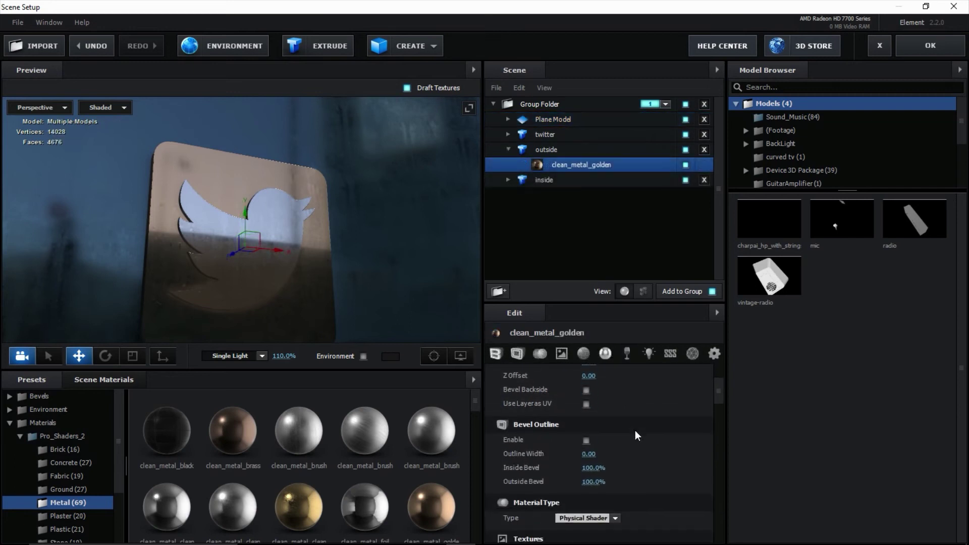
scroll(636, 432, "down", 2)
scroll(617, 473, "down", 3)
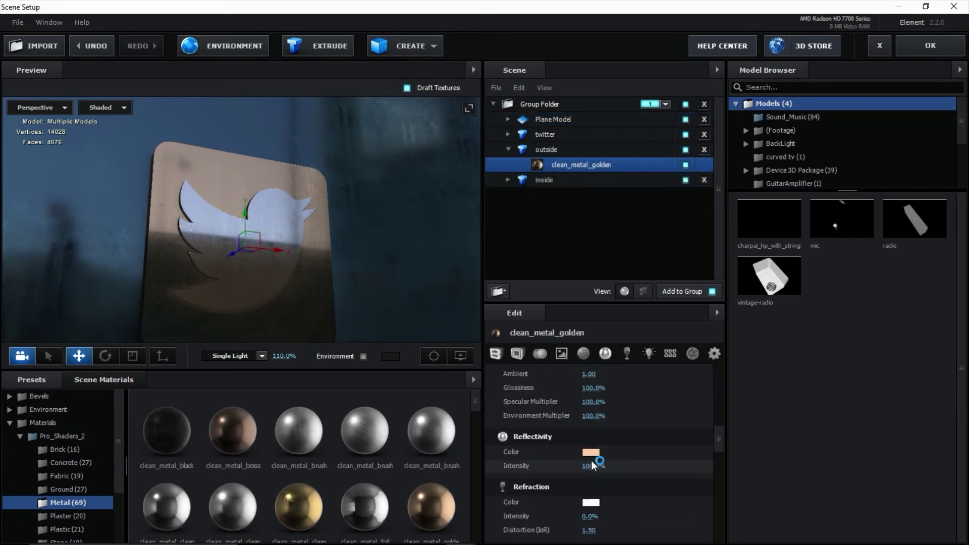
left_click(591, 460)
double_click(695, 478)
key("ctrl+v")
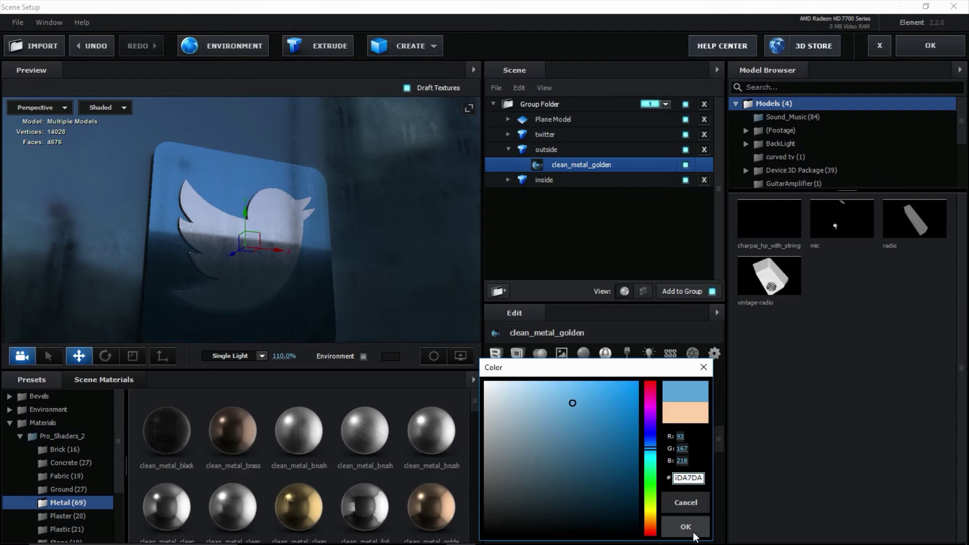
left_click(693, 532)
left_click(913, 46)
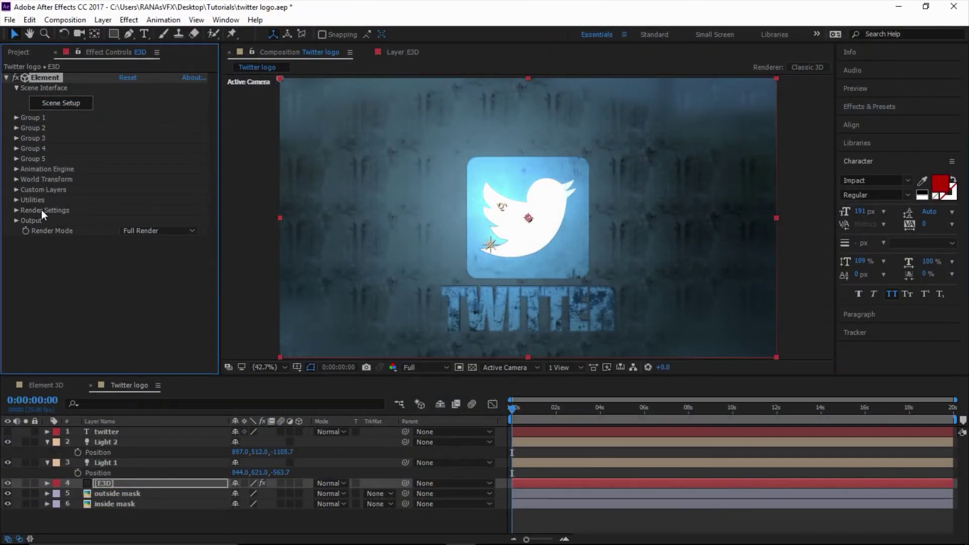
Step: Enable shadows and SSAO ambient occlusion in the Element effect's render settings
left_click(16, 210)
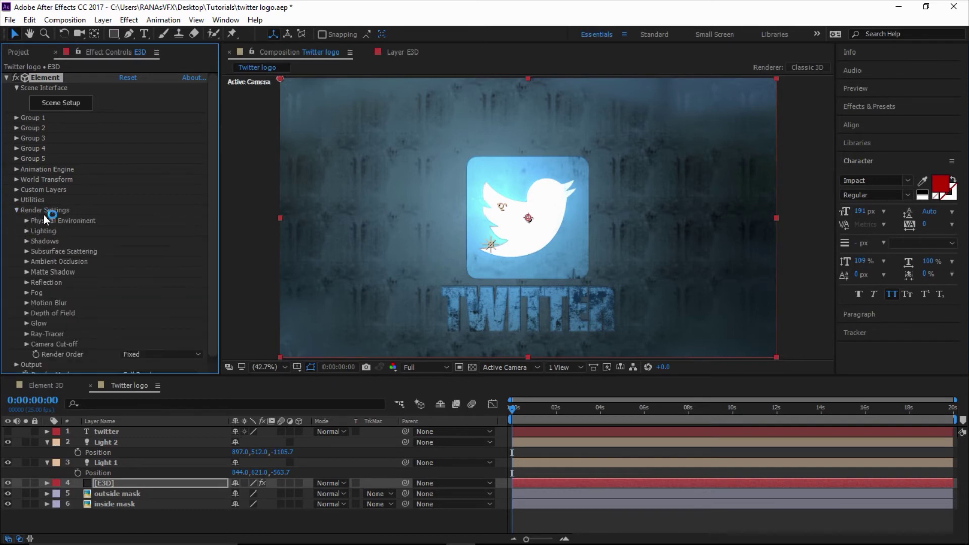
left_click(26, 242)
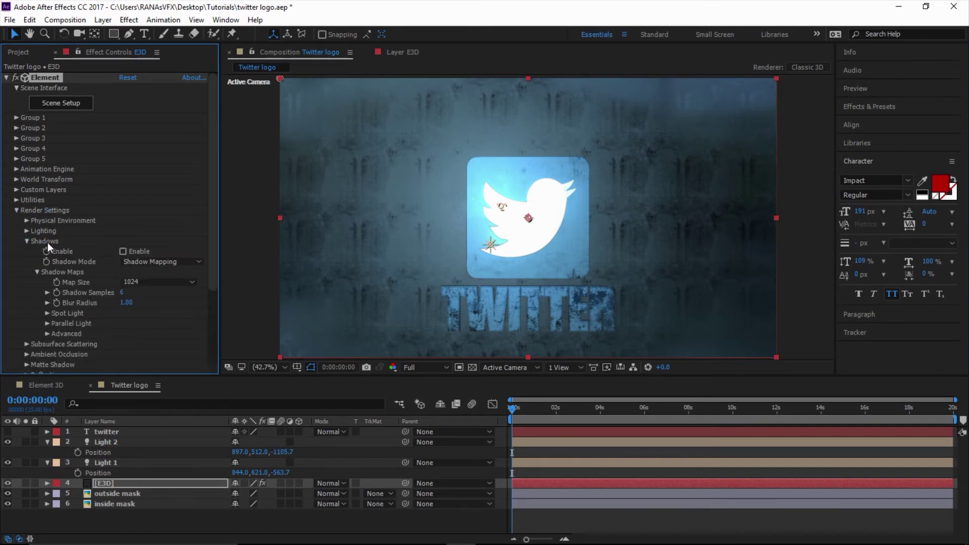
left_click(123, 251)
left_click(26, 354)
scroll(27, 303, "down", 6)
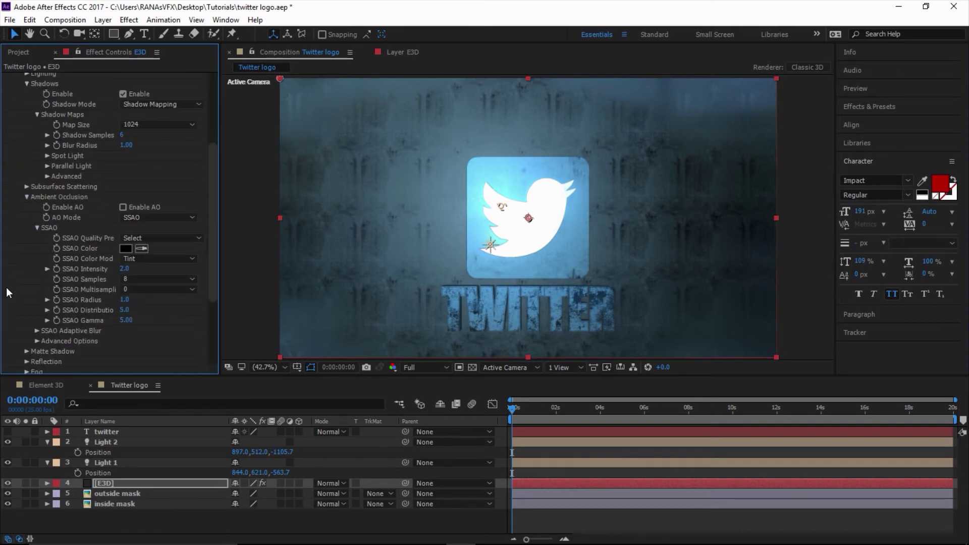
left_click(122, 181)
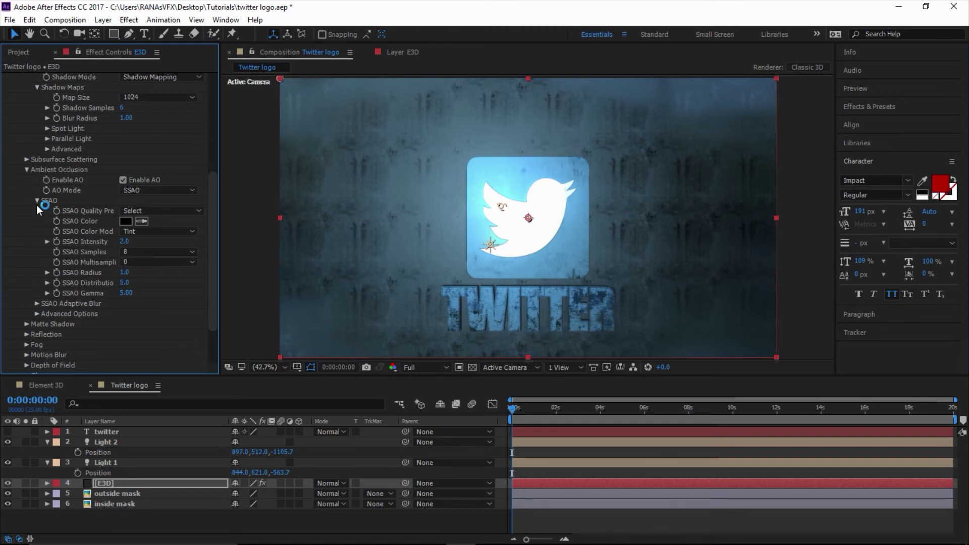
scroll(35, 196, "up", 5)
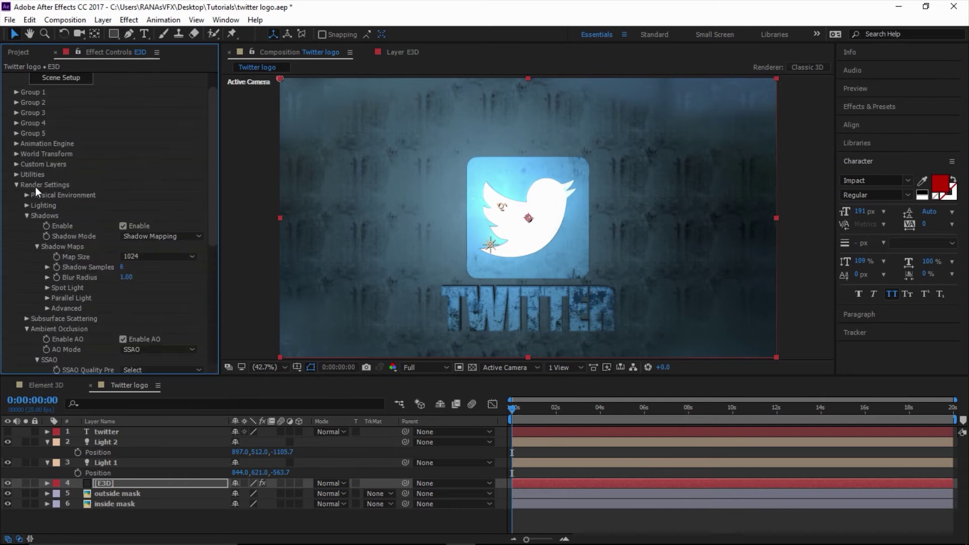
left_click(17, 186)
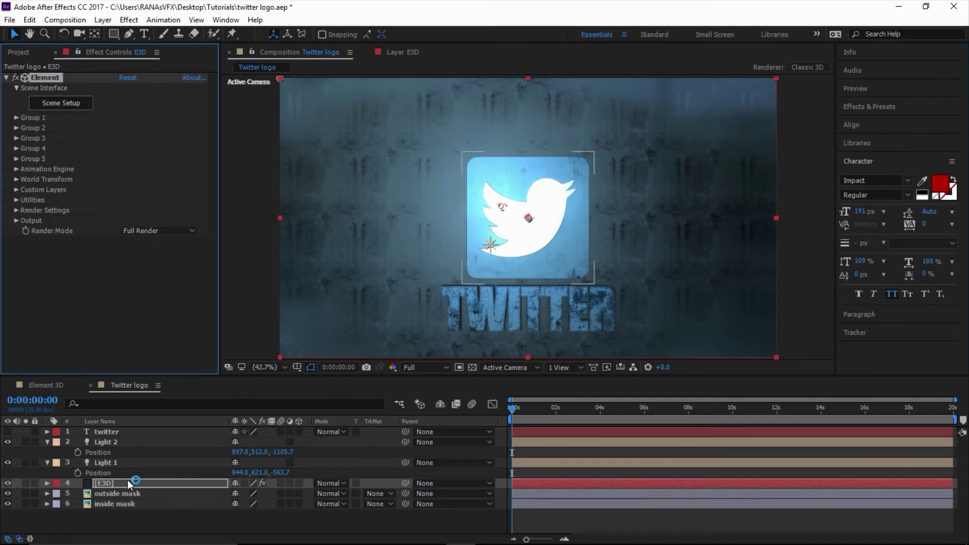
Step: Move Light 2 to Position about 691.9, 429.3, -545.4 and raise Light 1's intensity to 50%
left_click(110, 442)
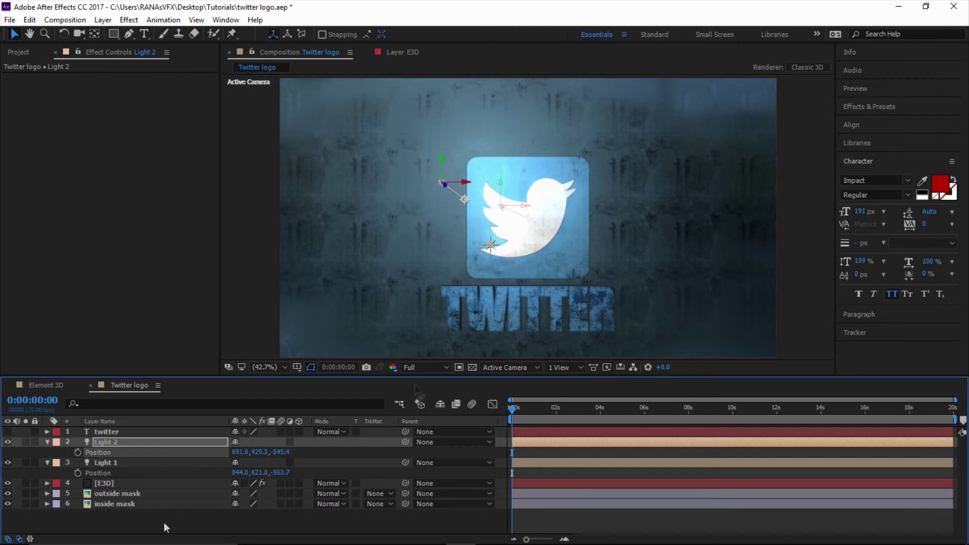
left_click(109, 462)
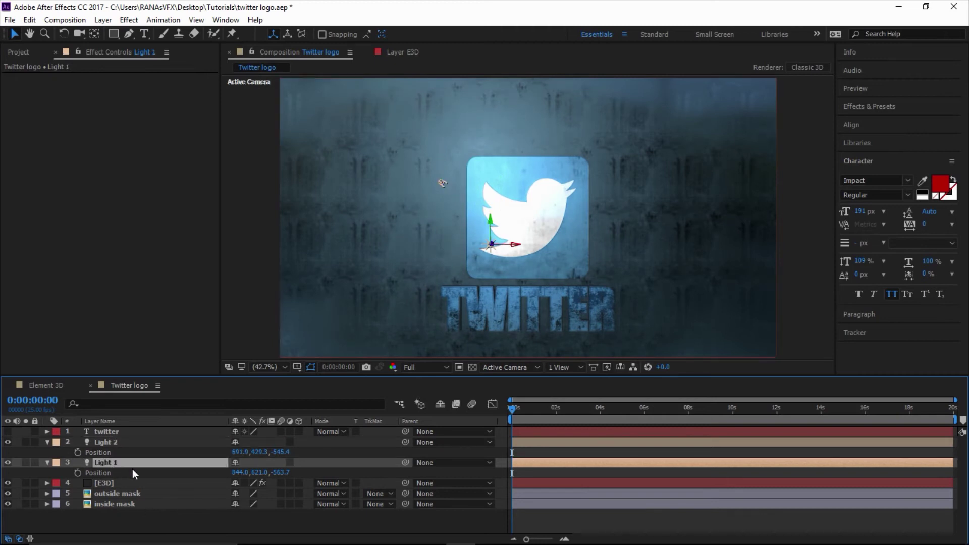
double_click(111, 464)
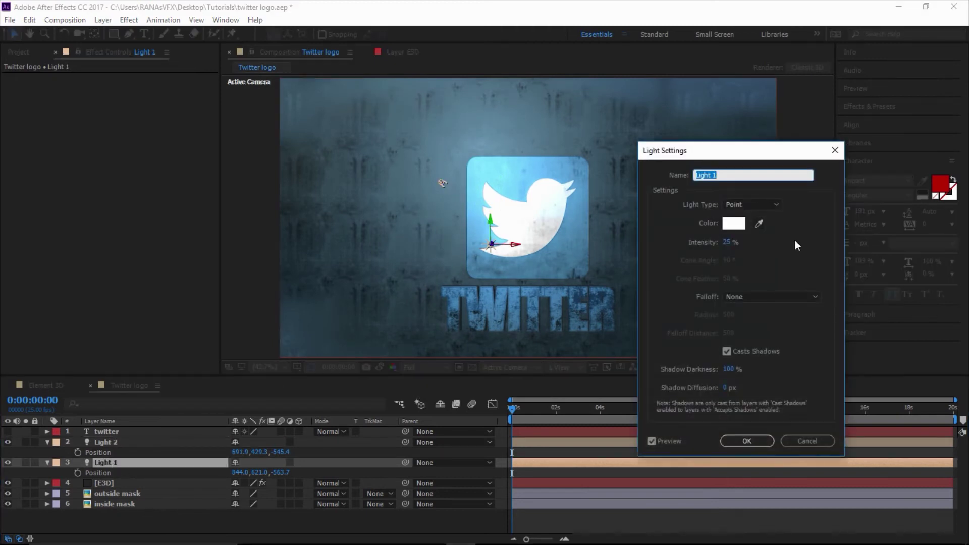
left_click(730, 243)
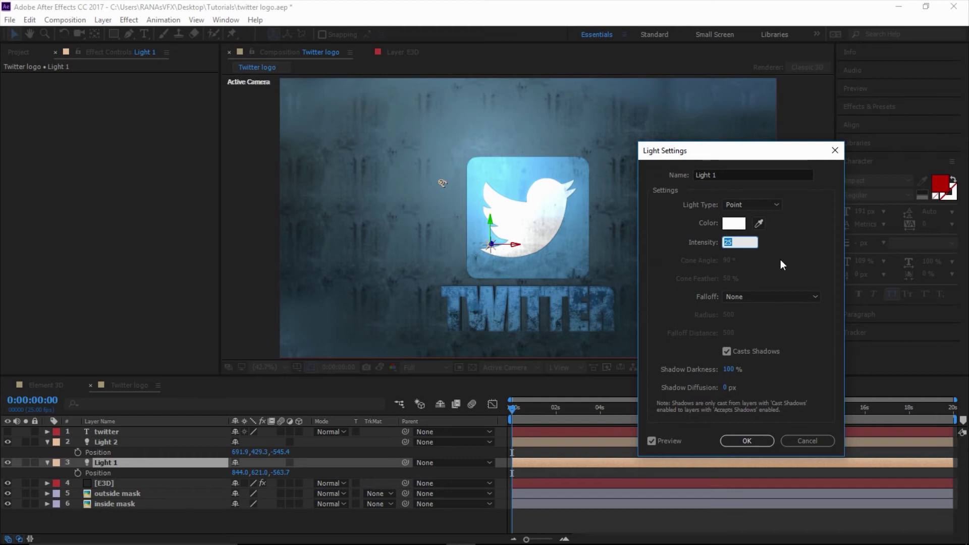
type("50")
left_click(753, 441)
Step: Add a 28mm two-node camera named Camera 1 and set Light 2's Z position to about -744.4
right_click(216, 519)
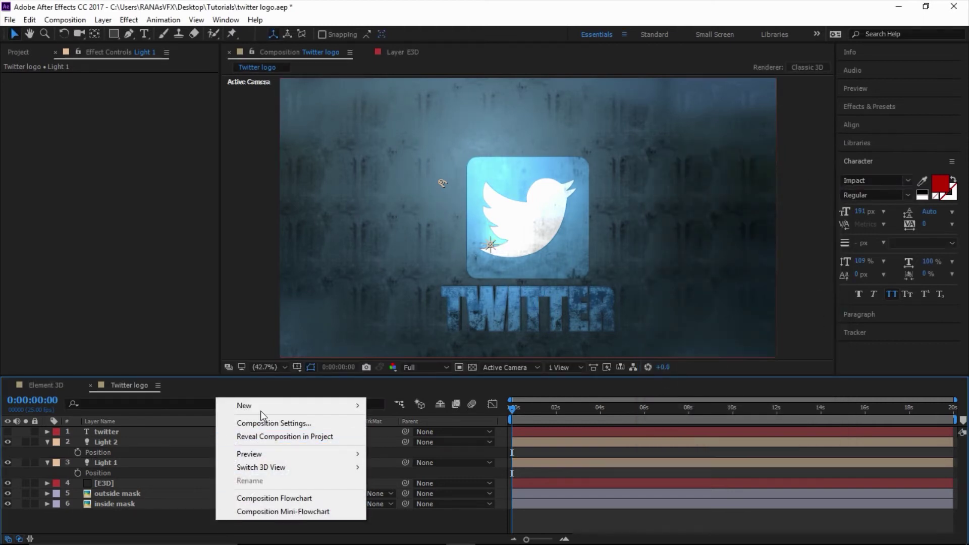
mouse_move(260, 411)
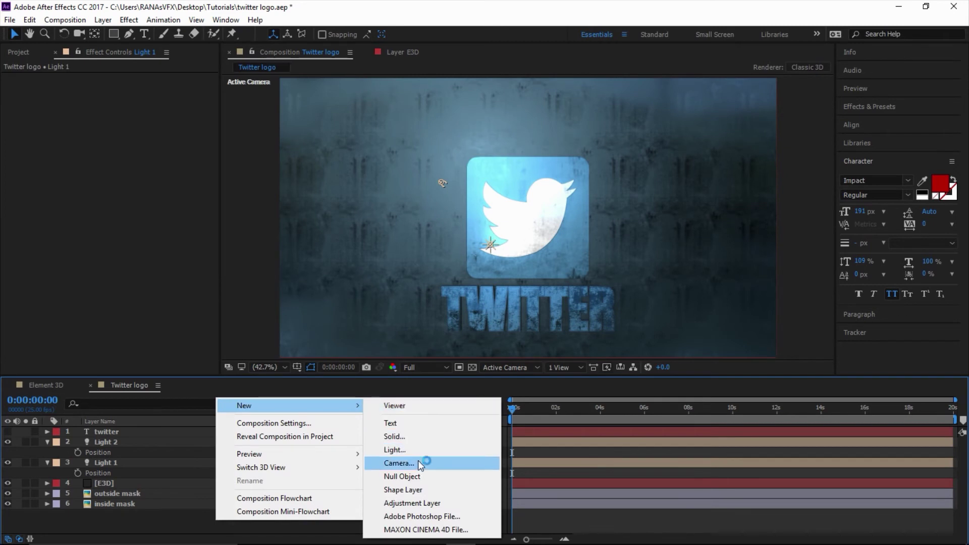
left_click(399, 463)
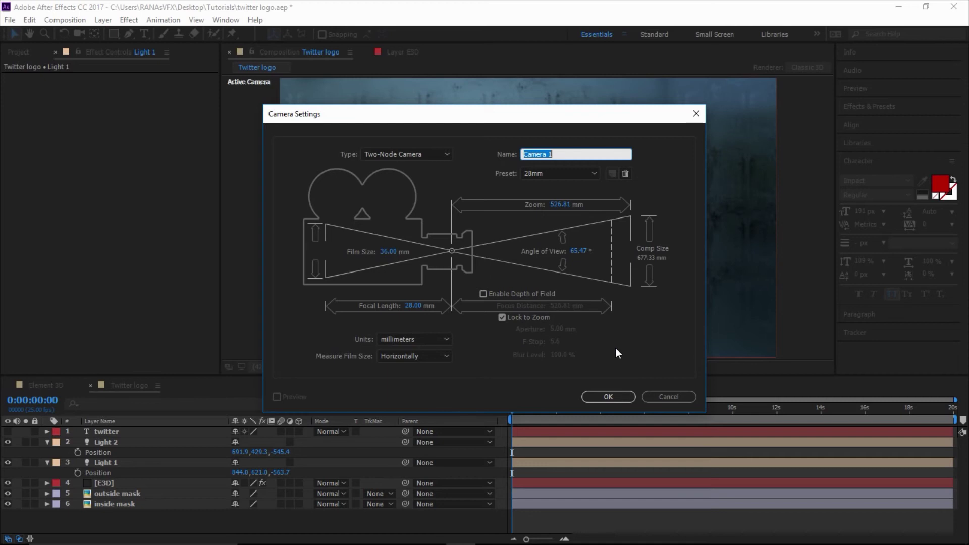
left_click(607, 397)
left_click(182, 453)
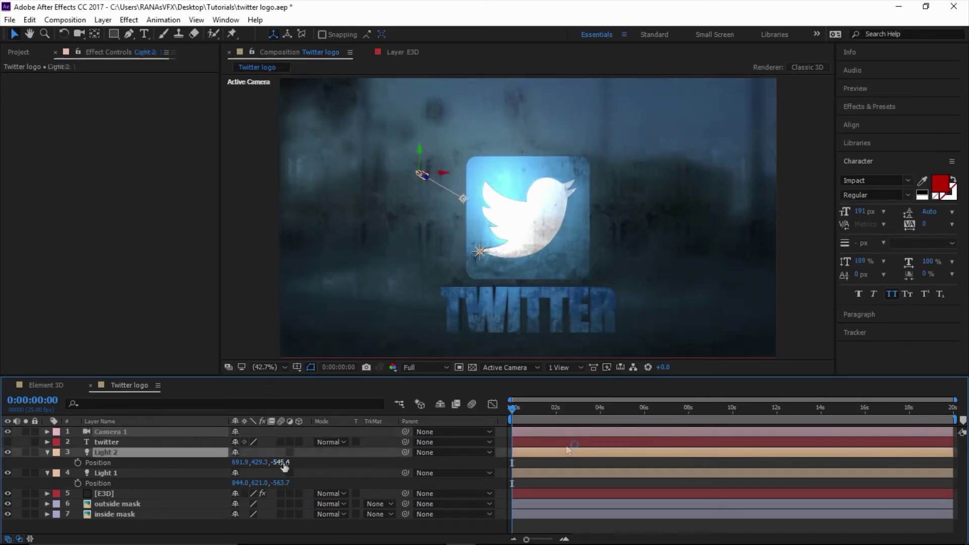
left_click_drag(283, 462, 296, 527)
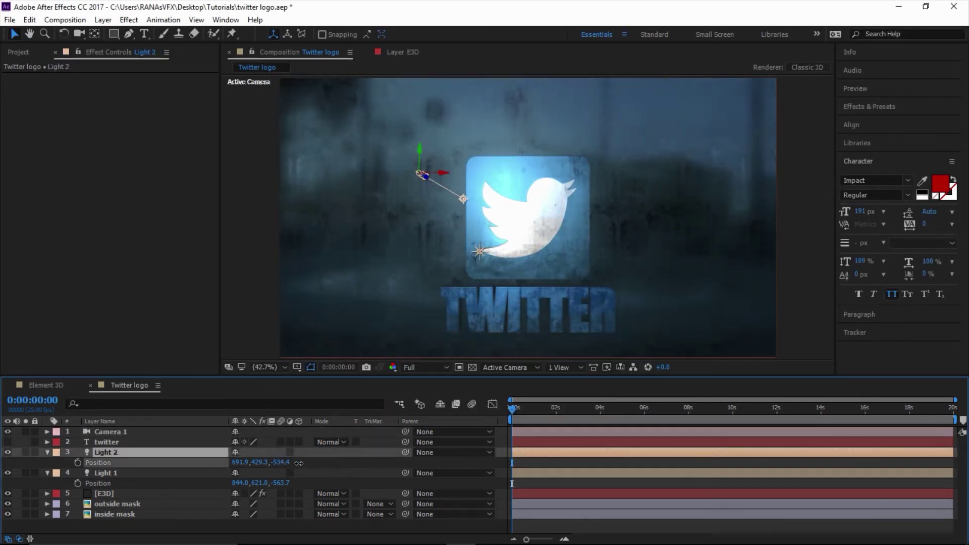
Step: Add an adjustment layer at the top of the layer stack and rename it cc
right_click(295, 528)
mouse_move(353, 410)
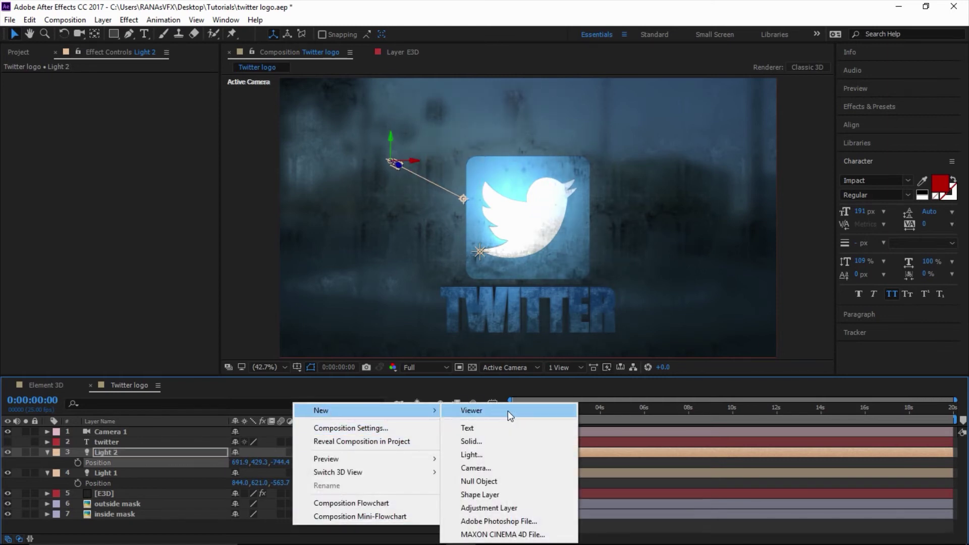
left_click(490, 508)
left_click_drag(126, 452, 127, 432)
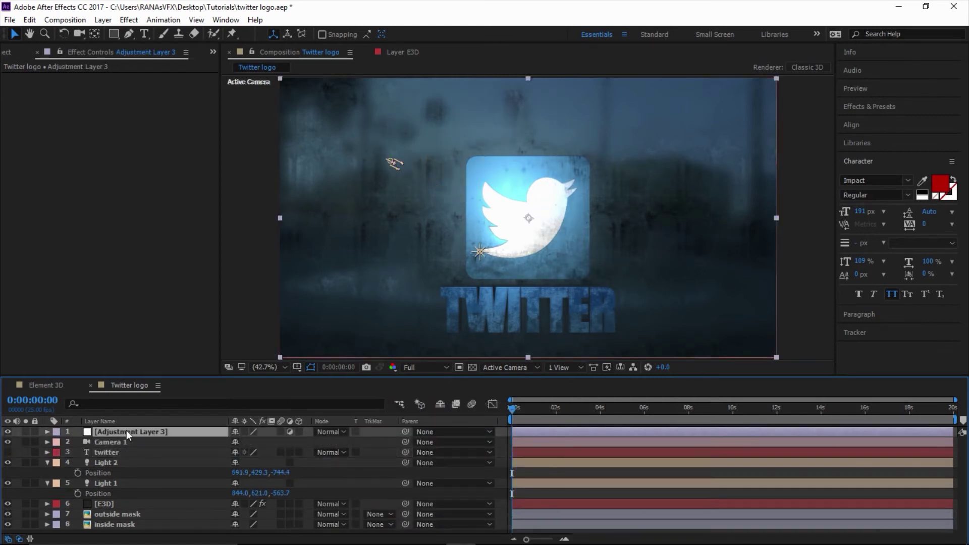
key("Return")
type("cc")
key("Return")
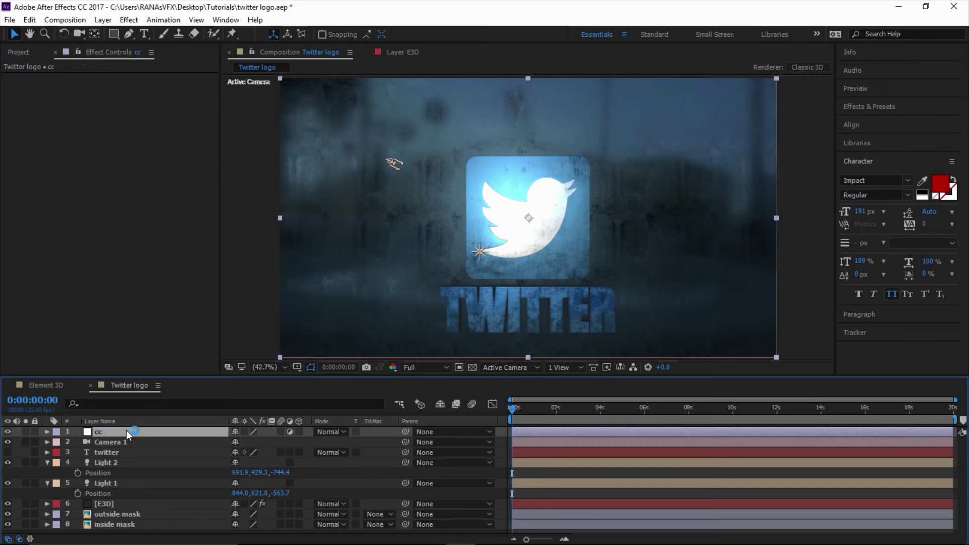
Step: Apply the Curves color correction effect to the cc adjustment layer
left_click(129, 20)
mouse_move(160, 181)
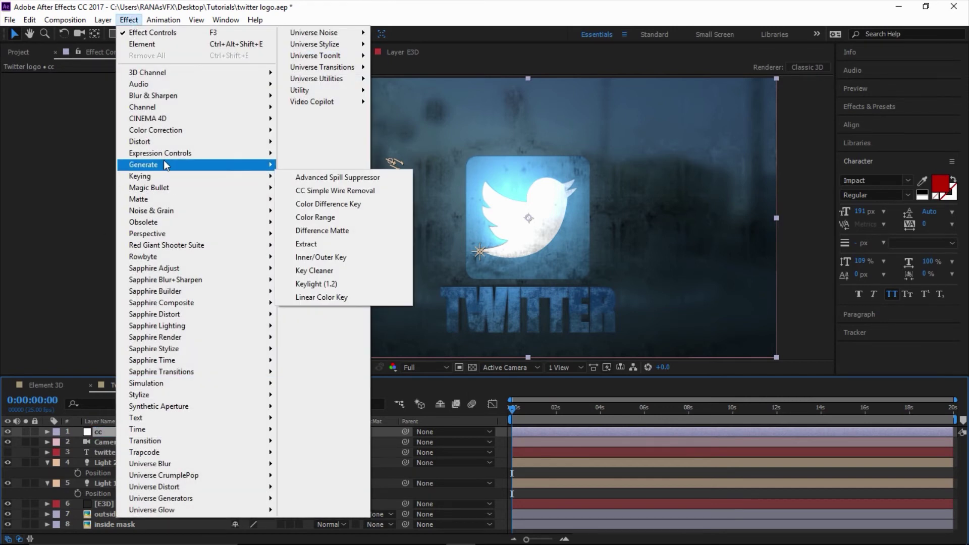
mouse_move(197, 134)
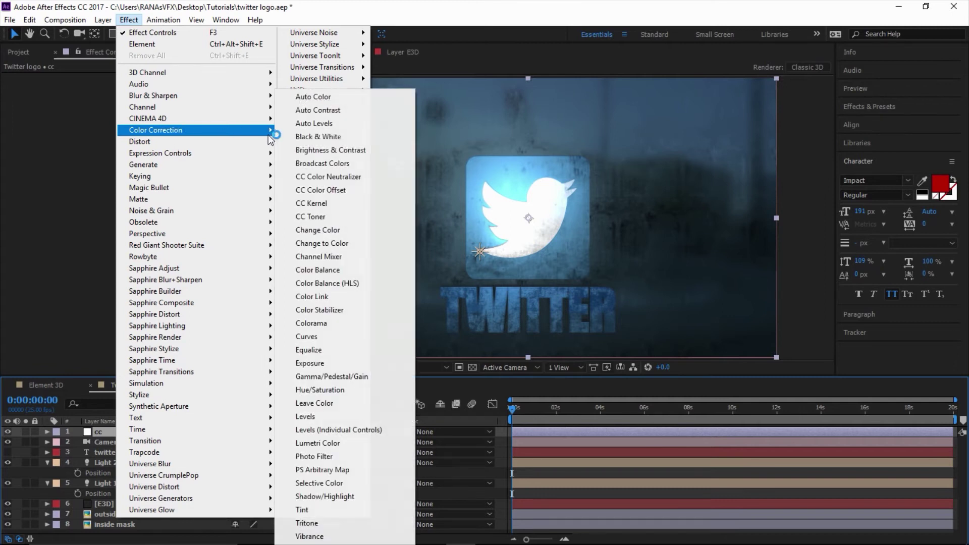
left_click(317, 337)
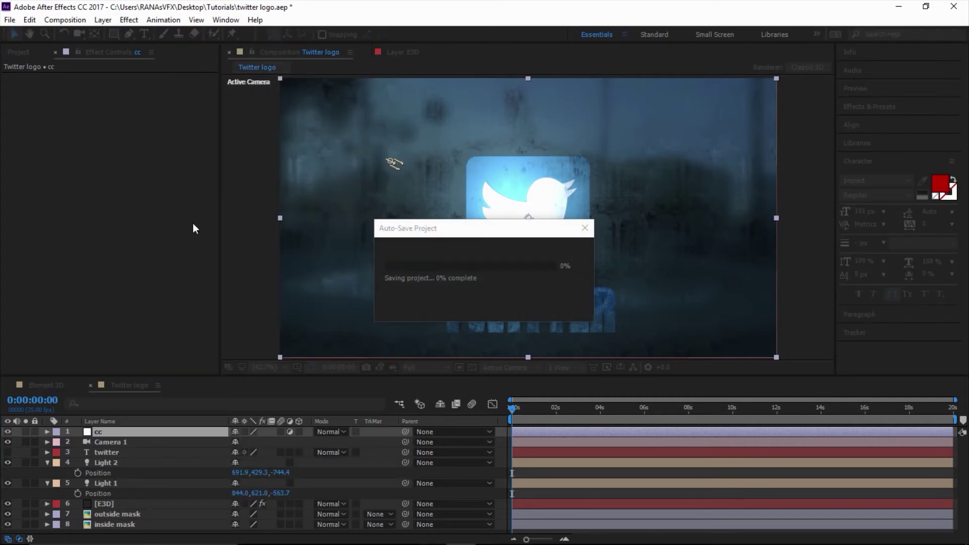
Step: Shape the cc layer's RGB curve by raising the midtones and shifting the black point slightly inward for more contrast
left_click_drag(103, 200, 95, 189)
left_click_drag(172, 131, 170, 131)
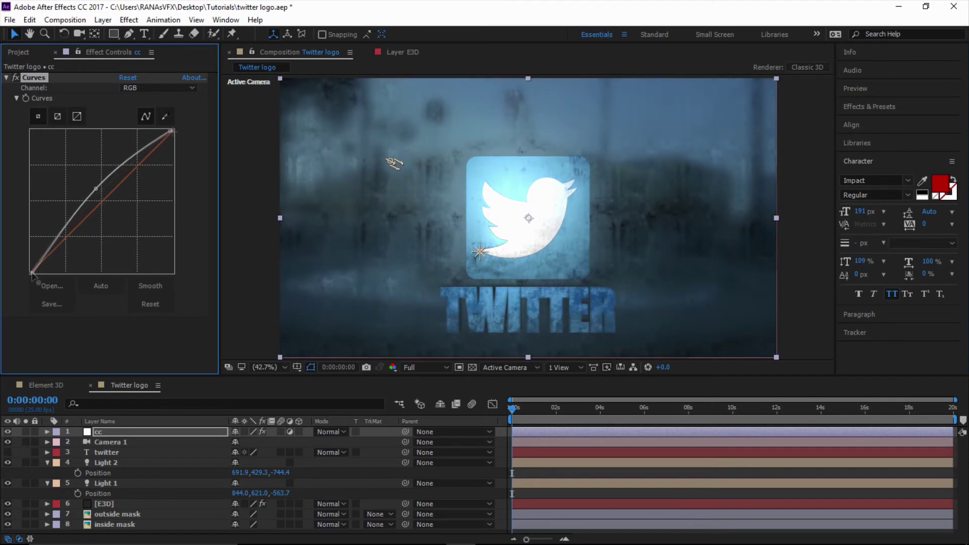
left_click_drag(30, 272, 35, 273)
left_click_drag(96, 188, 91, 187)
left_click(525, 381)
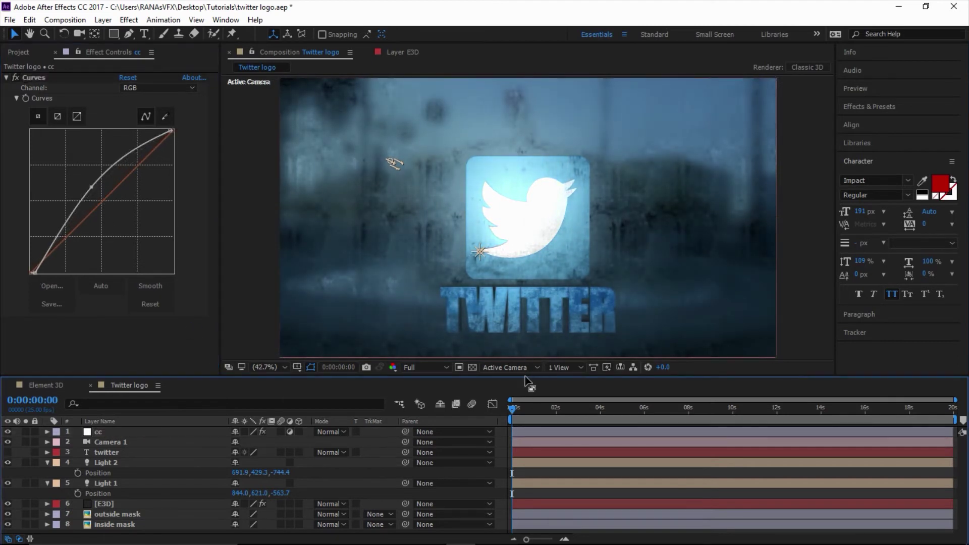
Step: Enlarge the timeline area and set keyframes for Camera 1's Position, Orientation and X, Y and Z Rotation at 0:00:02:00
left_click_drag(525, 382, 529, 355)
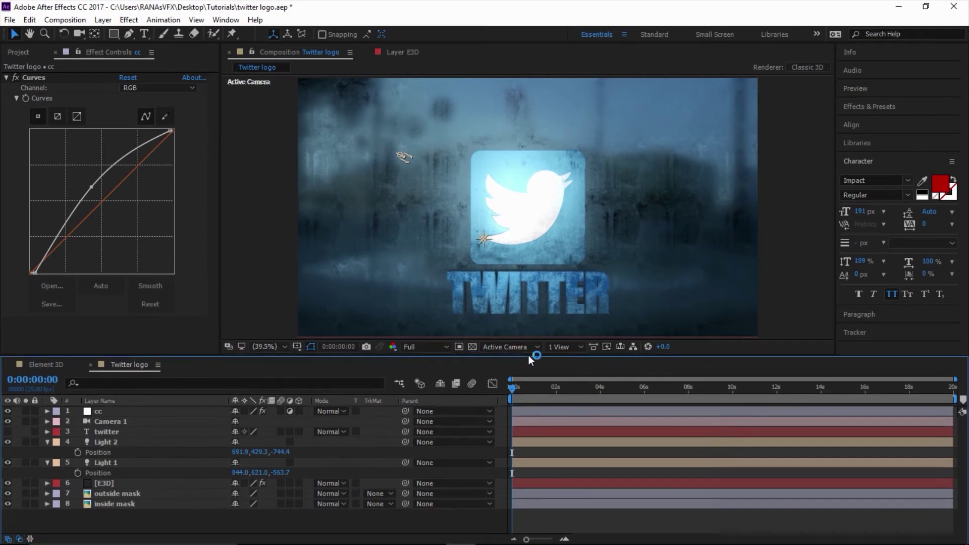
left_click(107, 422)
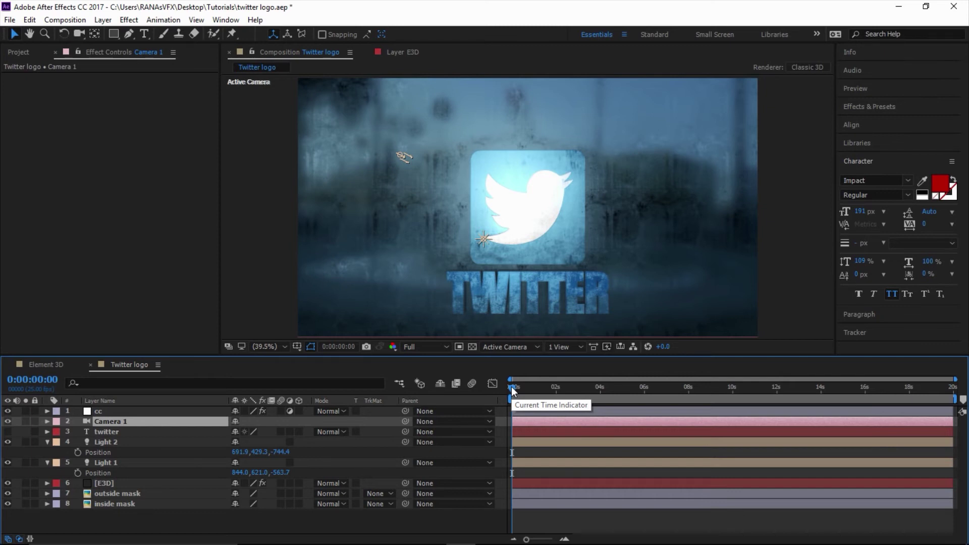
key("space")
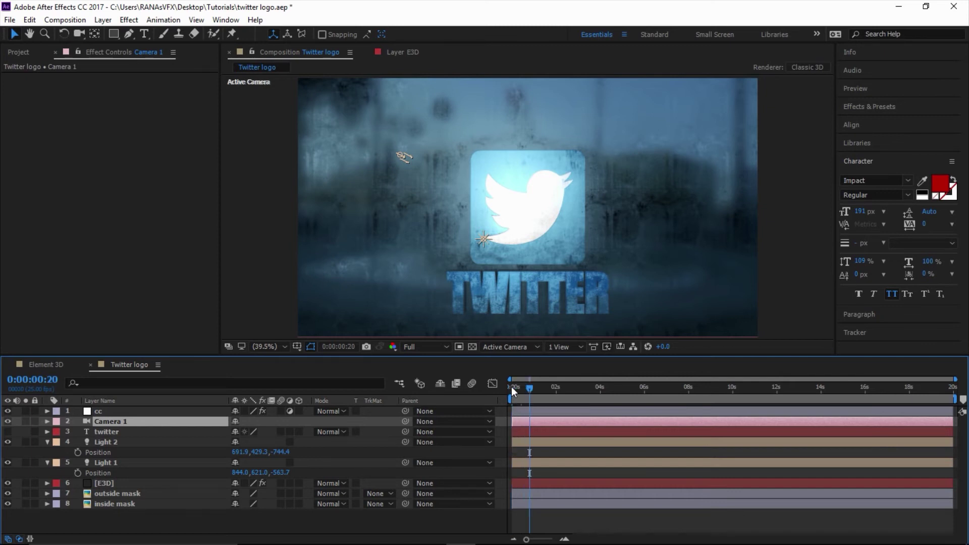
left_click_drag(529, 387, 556, 392)
key("p")
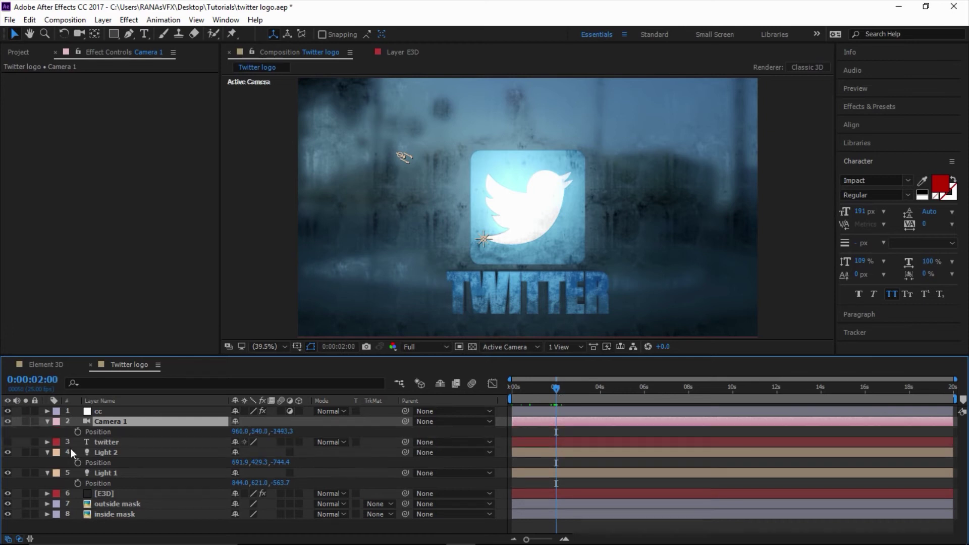
key("shift+r")
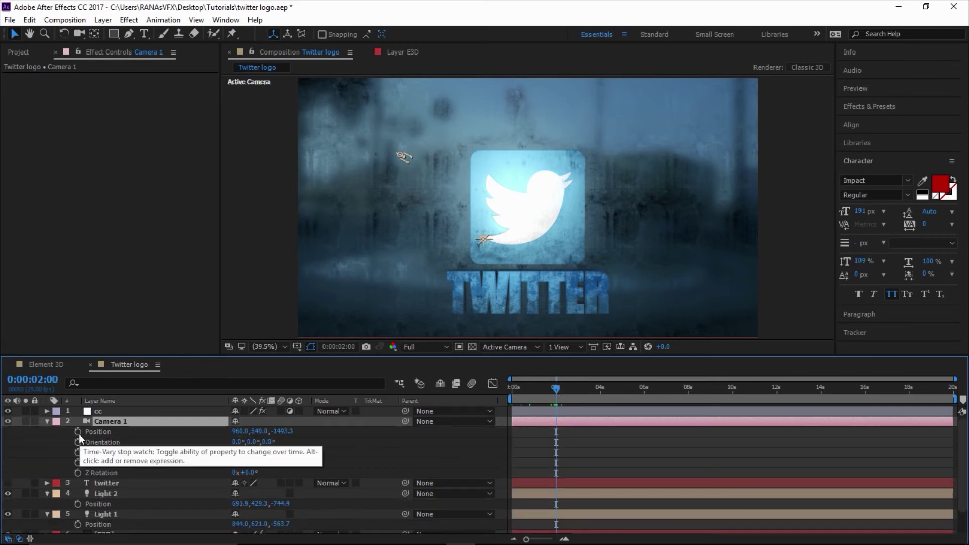
left_click(80, 433)
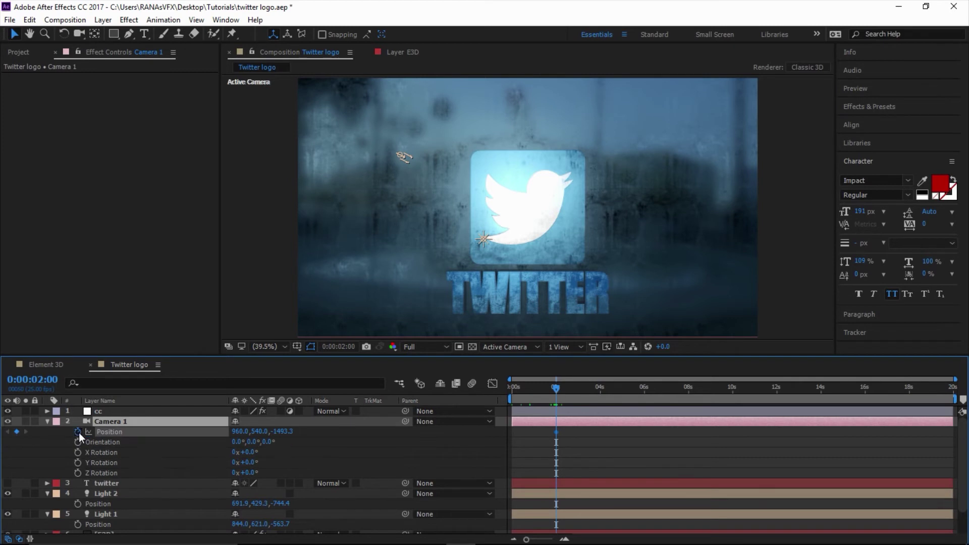
left_click(81, 468, "shift")
left_click(77, 473)
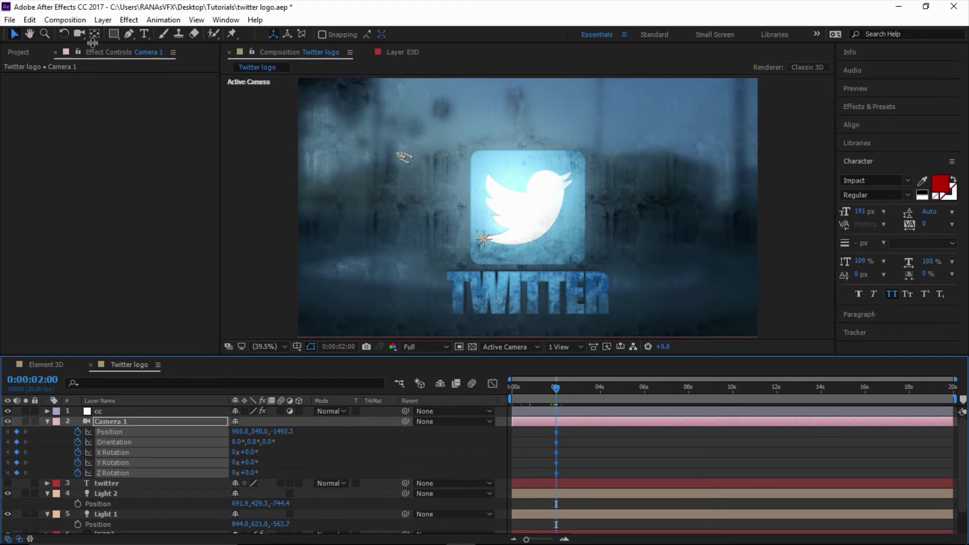
Step: Orbit Camera 1 around the logo to an angled view from below, Position about 1469.4, 766.1, -1382.0
left_click(66, 35)
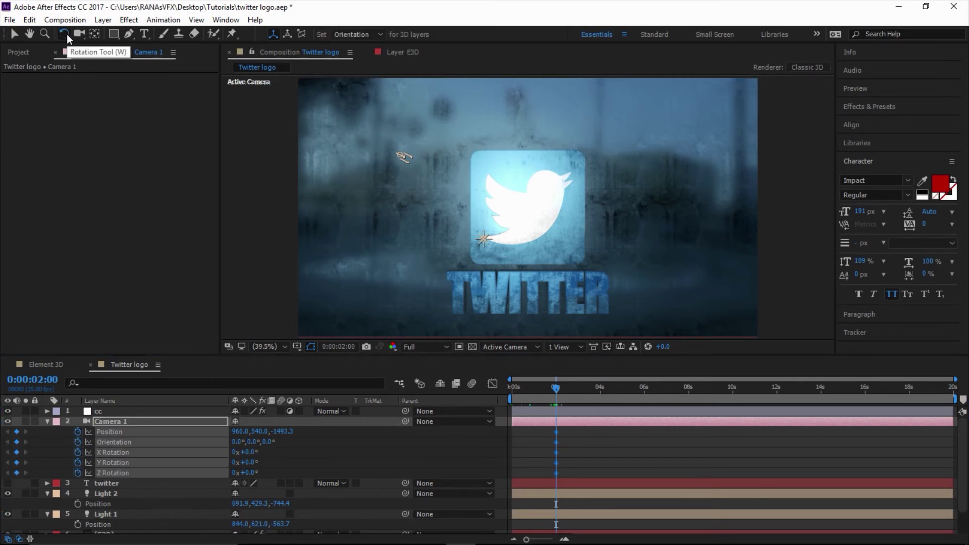
left_click_drag(79, 34, 125, 43)
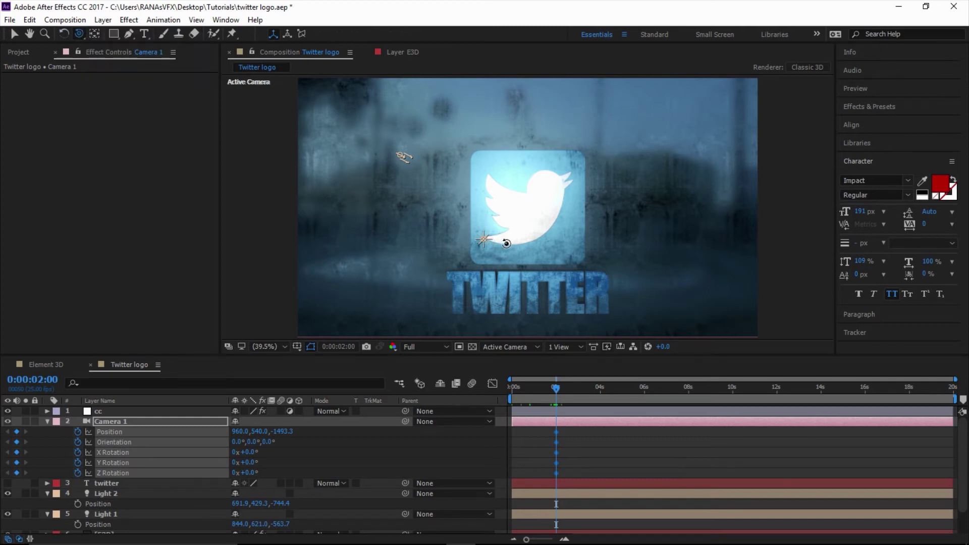
key("c")
key("c")
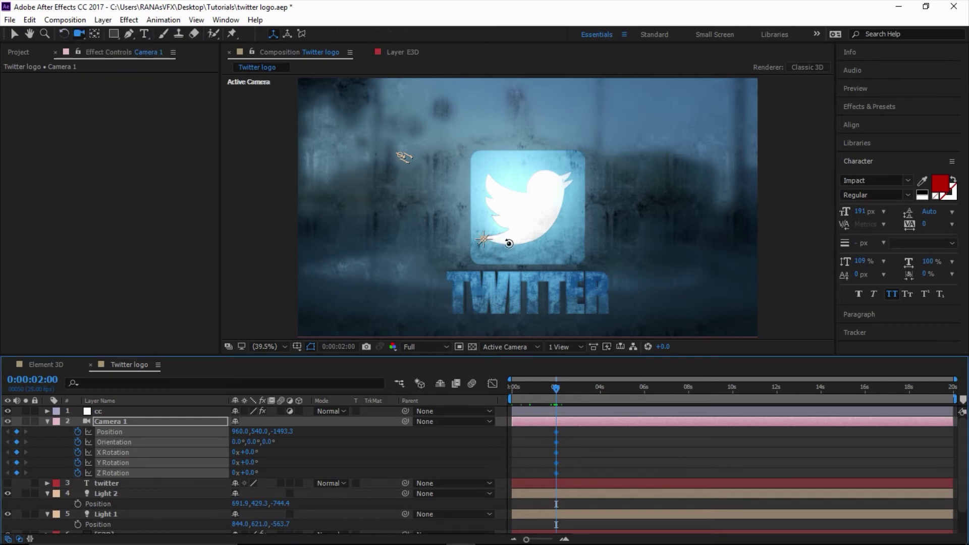
key("c")
key("c")
key("c")
key("c")
left_click_drag(538, 232, 529, 223)
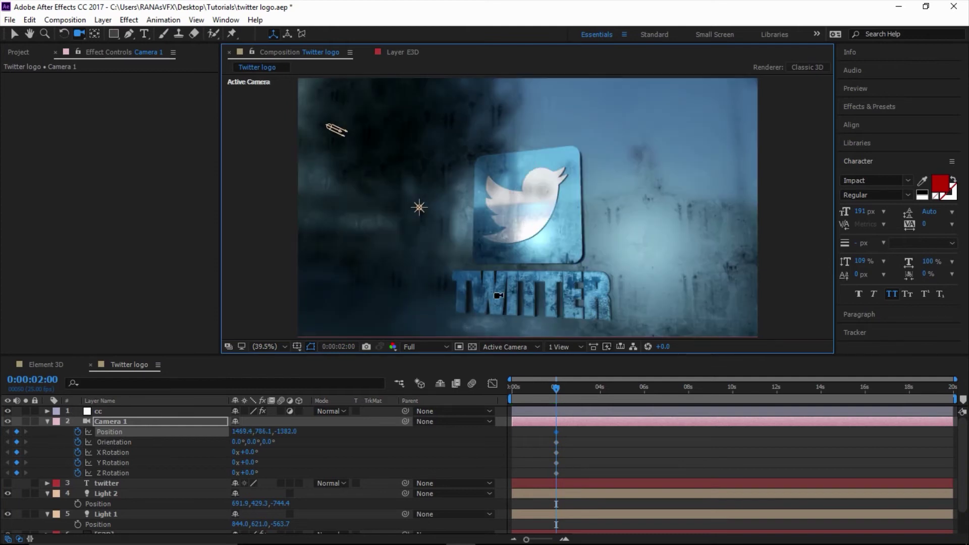
Step: Set the preview resolution to Half and bring Camera 1 close to the logo's lower part, Position about 1180.6, 899.4, -327.9
left_click(436, 351)
left_click(422, 389)
left_click_drag(549, 244, 537, 152)
key("c")
key("c")
key("c")
mouse_move(555, 227)
left_mouse_down()
mouse_move(566, 214)
mouse_move(555, 232)
mouse_move(558, 222)
left_mouse_up()
key("c")
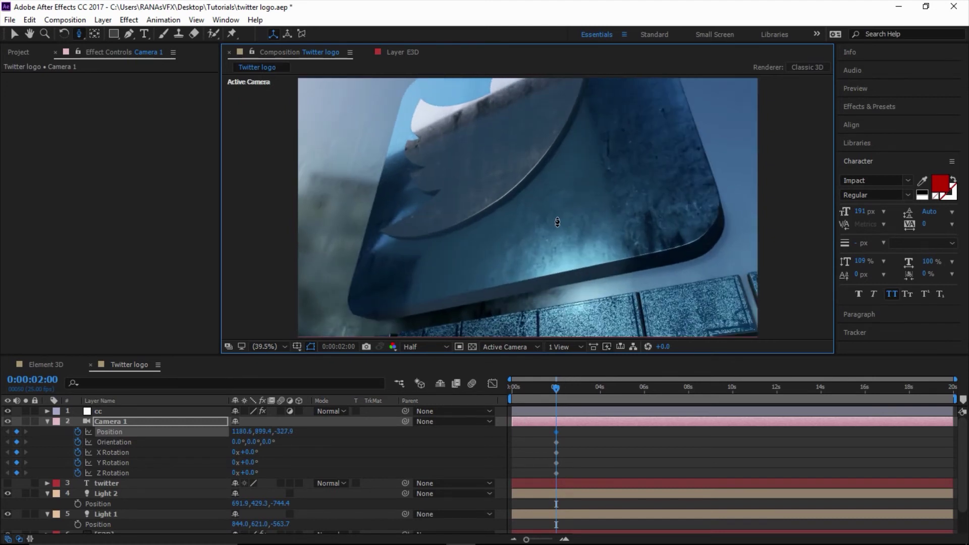
Step: Open the Element scene setup from the E3D layer and set the outside model's Reflect Mode to Default
scroll(113, 502, "down", 1)
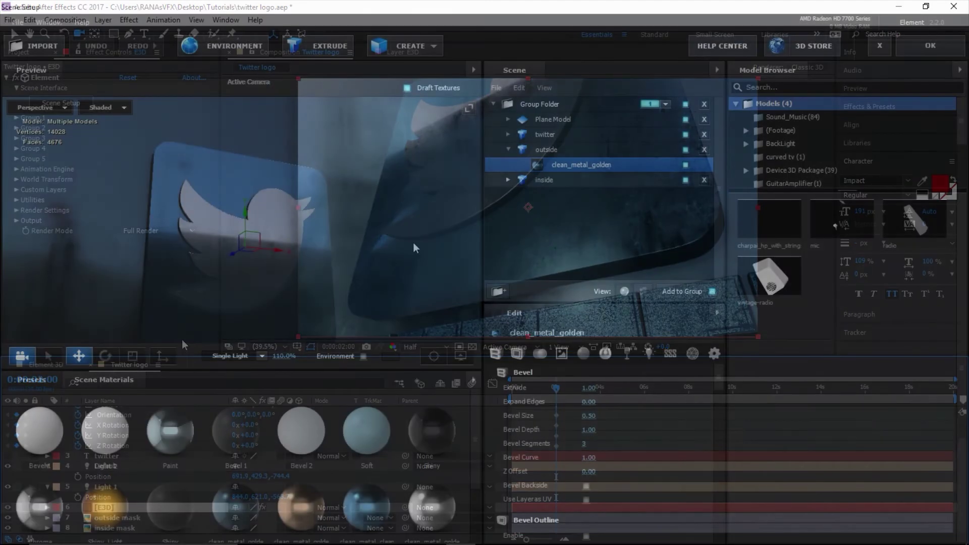
scroll(565, 419, "down", 5)
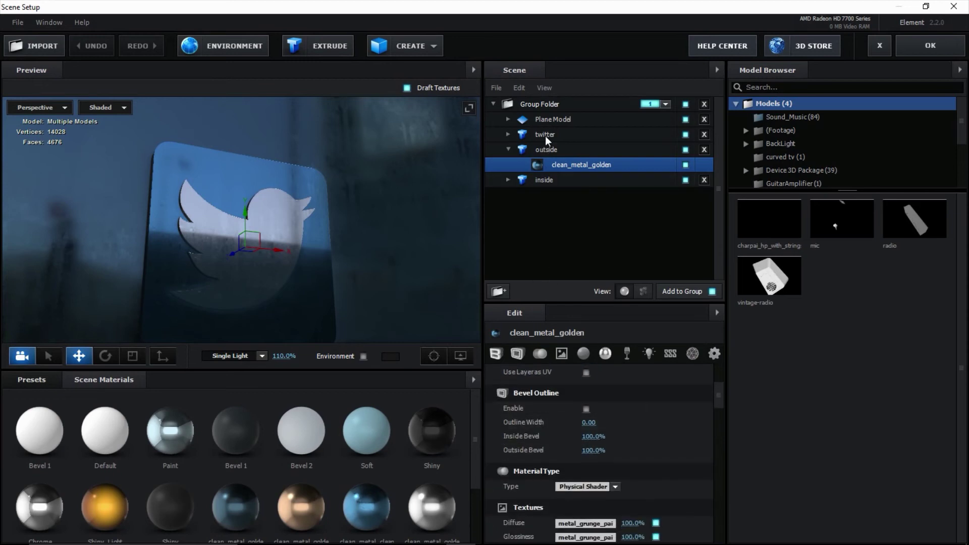
left_click(551, 149)
scroll(547, 439, "down", 3)
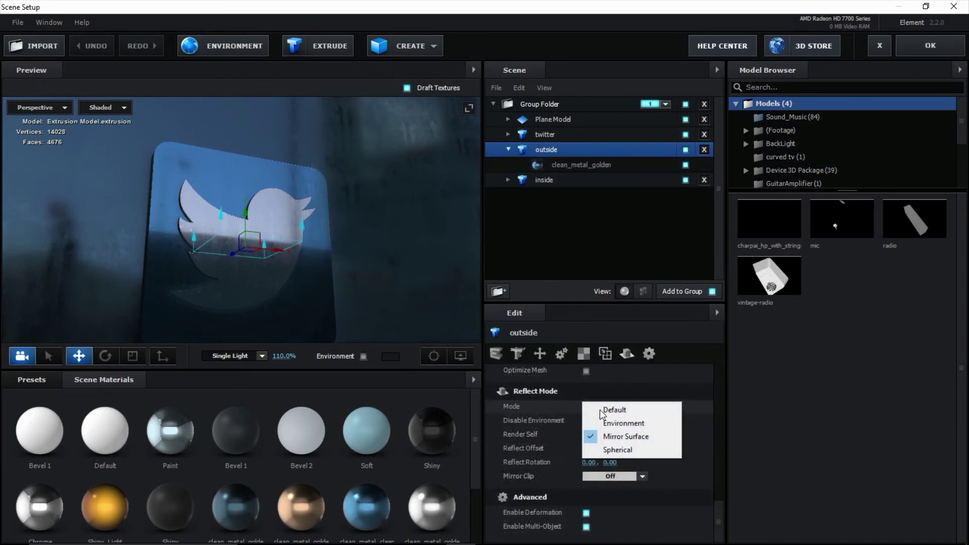
left_click(592, 410)
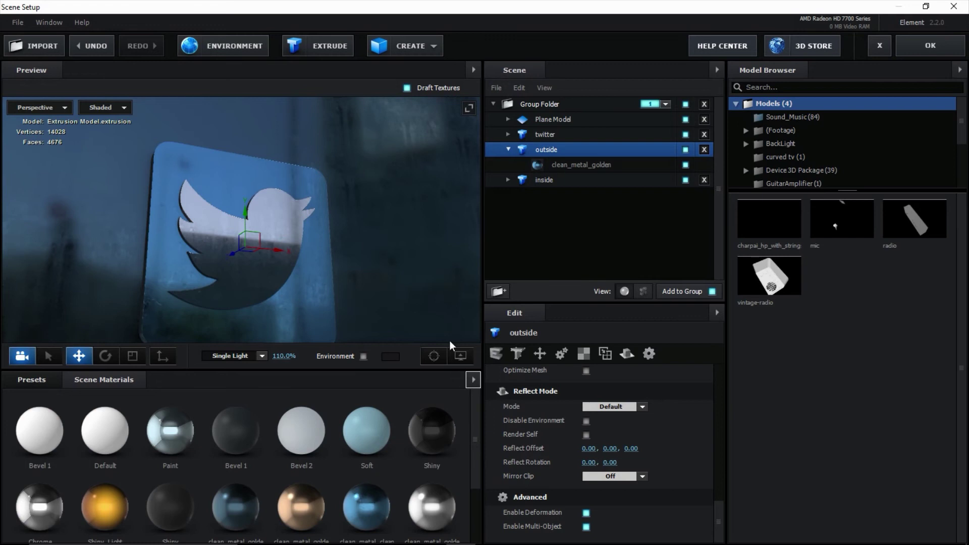
Step: Set the inside model's Reflect Mode to Default
left_click(547, 180)
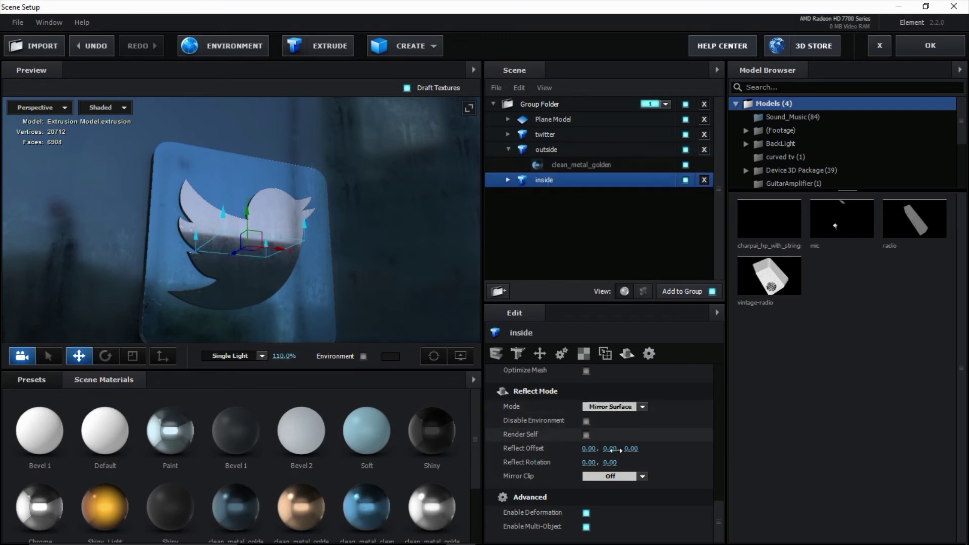
left_click(612, 408)
left_click(614, 410)
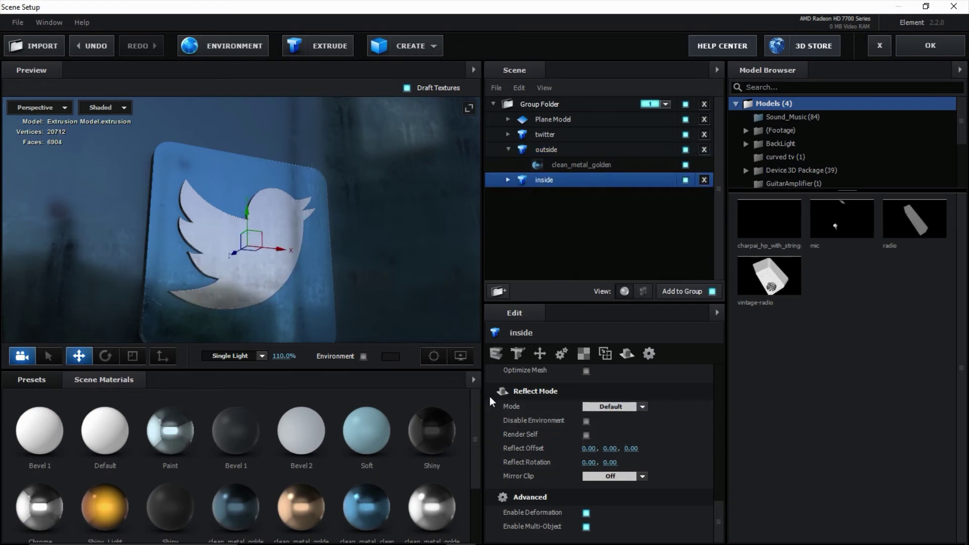
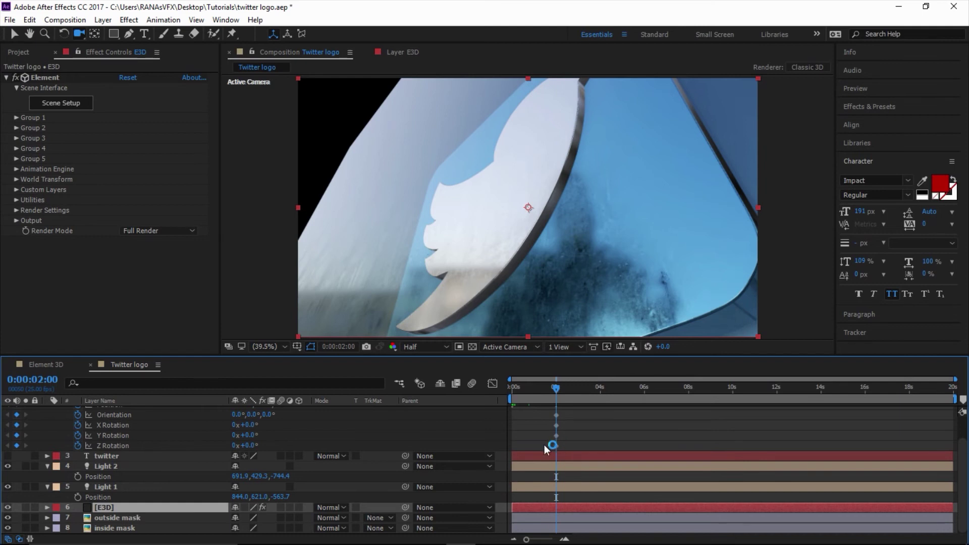
Step: Split the Camera 1 layer at 0:00:02:00
scroll(529, 453, "up", 2)
left_click(543, 423)
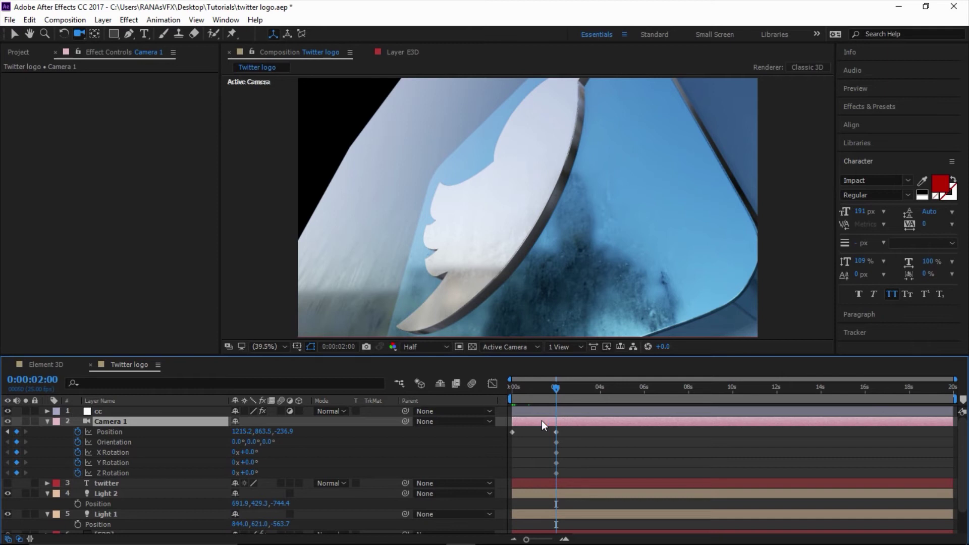
key("ctrl+shift+d")
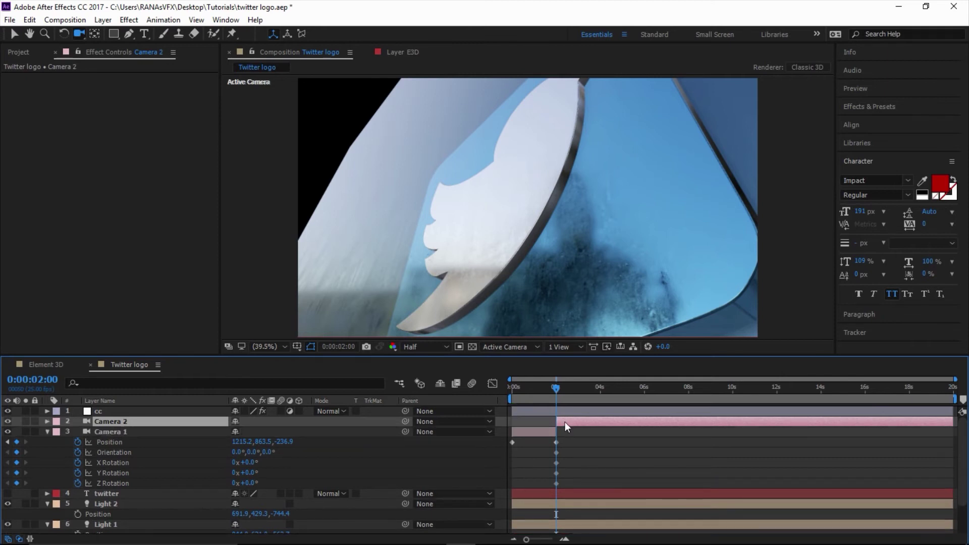
Step: Replace Camera 2's Position, Orientation and X, Y, Z Rotation keyframes with new ones at 0:00:02:00 and 0:00:04:00
key("u")
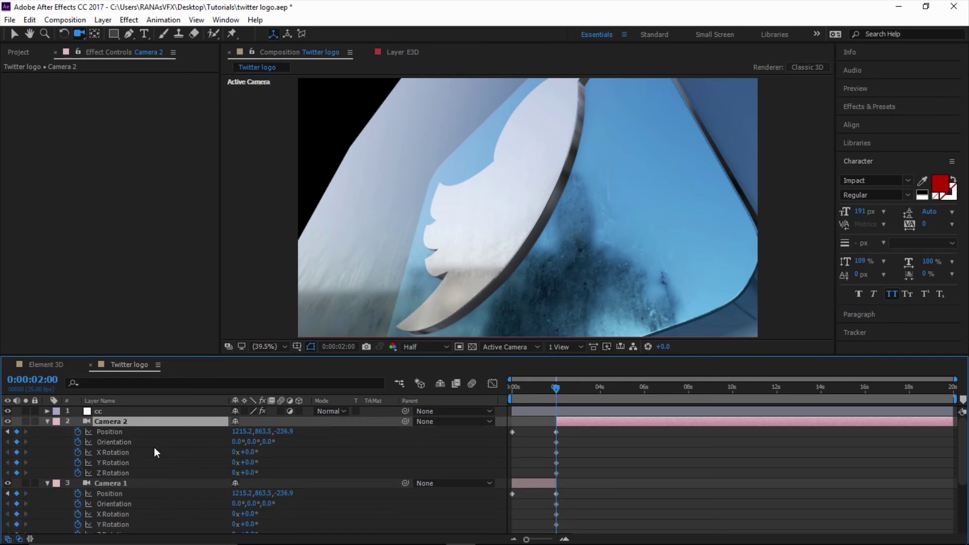
left_click_drag(78, 431, 83, 474)
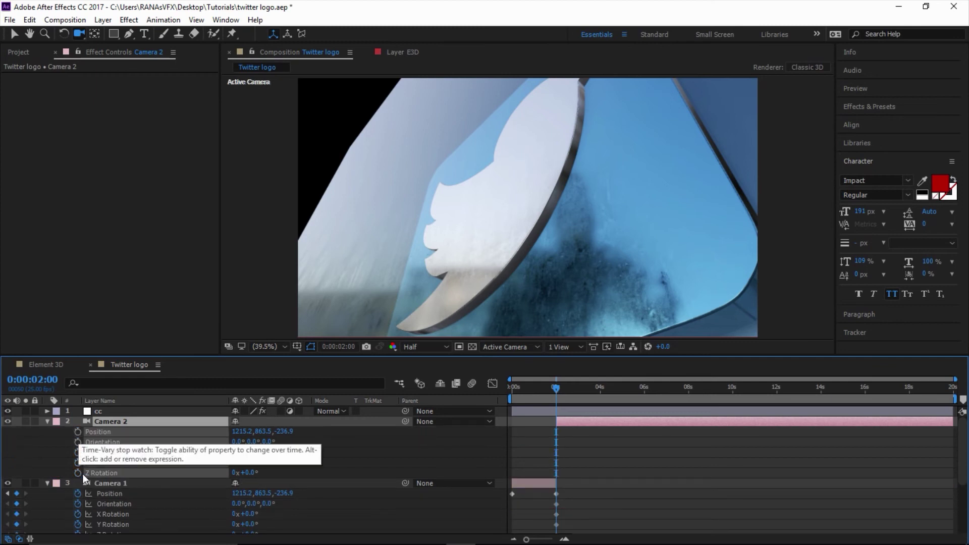
left_click_drag(79, 431, 79, 473)
left_click(585, 392)
left_click_drag(599, 399, 600, 398)
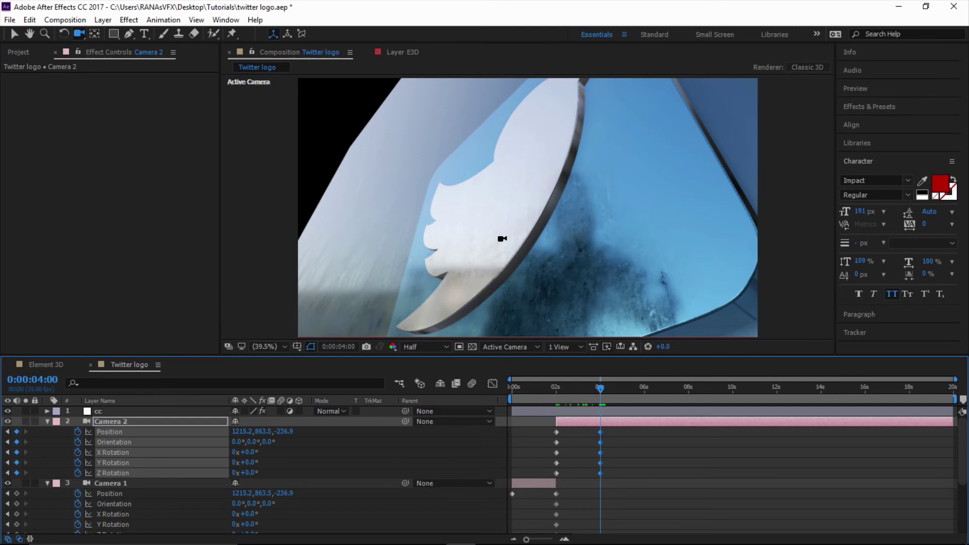
Step: Pull Camera 2 back at 0:00:04:00 to frame the whole logo and TWITTER text, resetting its Position
left_click_drag(502, 229, 542, 252)
key("c")
left_click_drag(530, 248, 530, 308)
key("c")
key("c")
key("c")
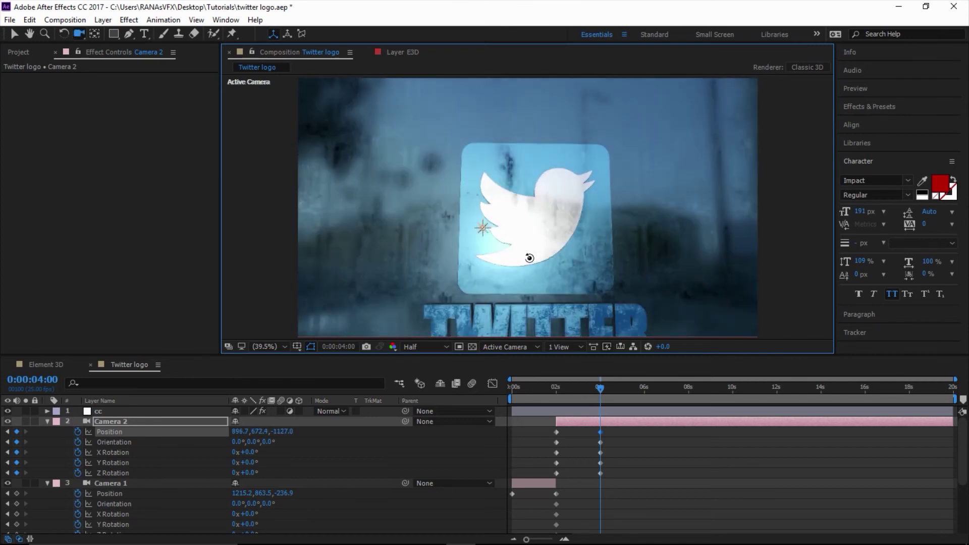
left_click_drag(527, 256, 523, 217)
key("c")
key("c")
left_click(127, 432)
right_click(128, 432)
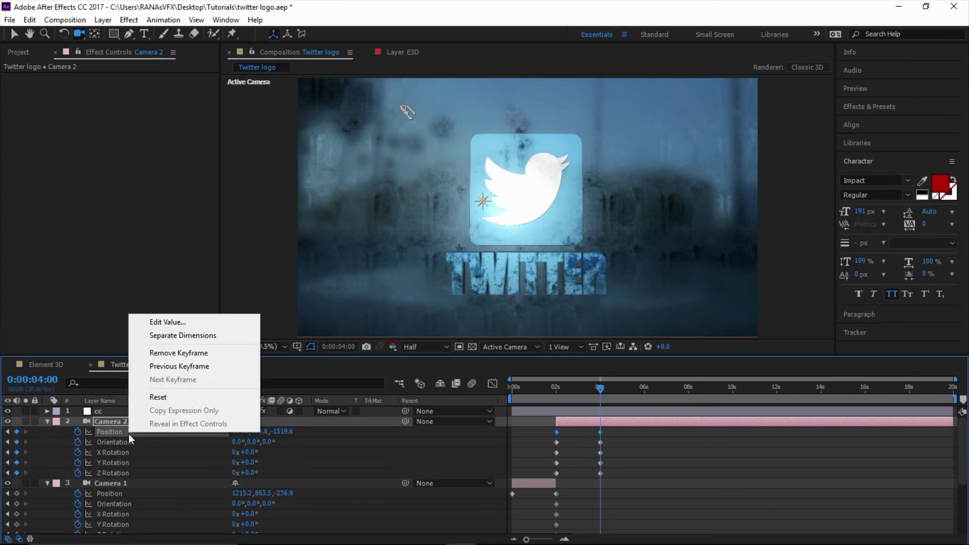
left_click(175, 398)
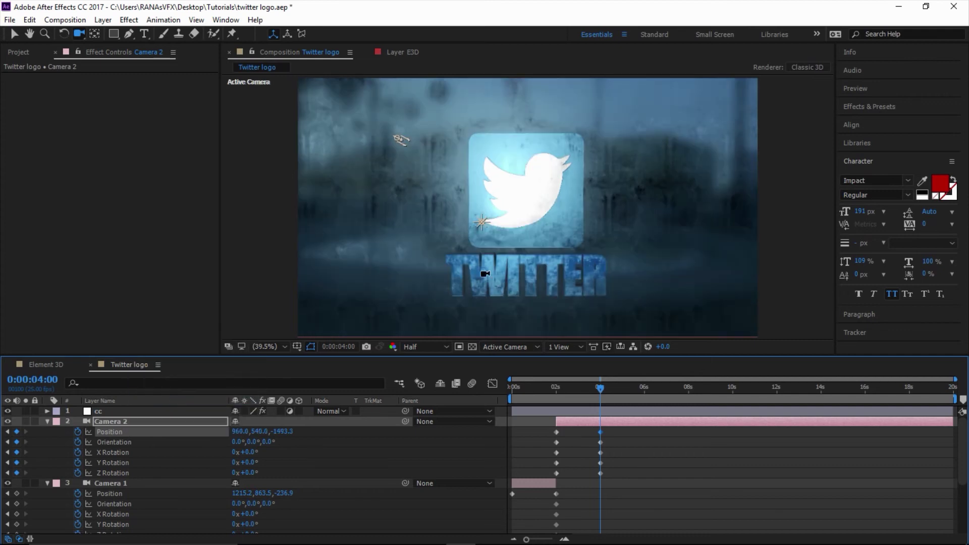
Step: At 0:00:02:00, bring Camera 2 close to the TWITTER text's first letter from below, Position X about 563.4 and Y about 993.2
left_click_drag(601, 390, 556, 389)
left_click_drag(528, 258, 475, 233)
key("c")
key("c")
left_click_drag(533, 222, 604, 168)
key("c")
key("c")
key("c")
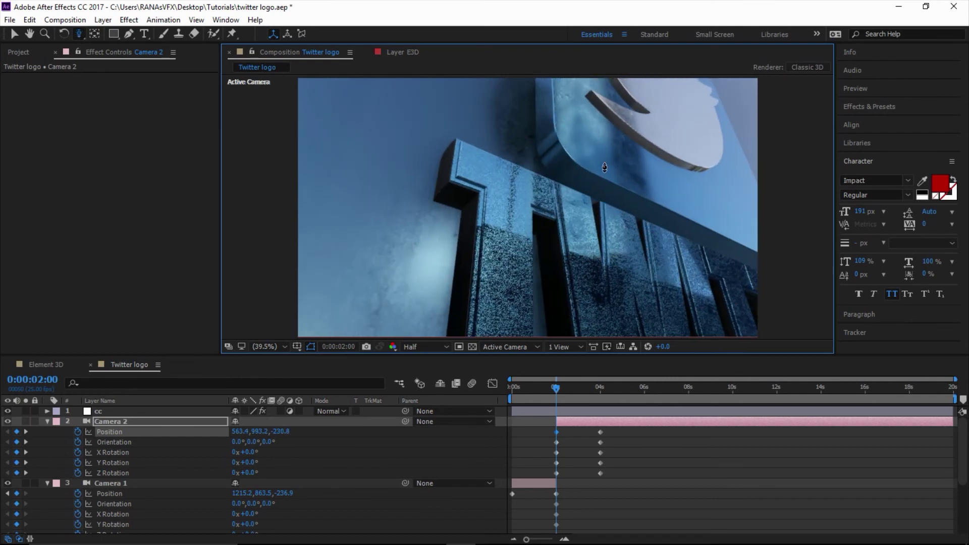
Step: Turn on Camera 2's Depth of Field, with Aperture about 31.2 pixels and Focus Distance about 240 pixels
left_click(101, 420)
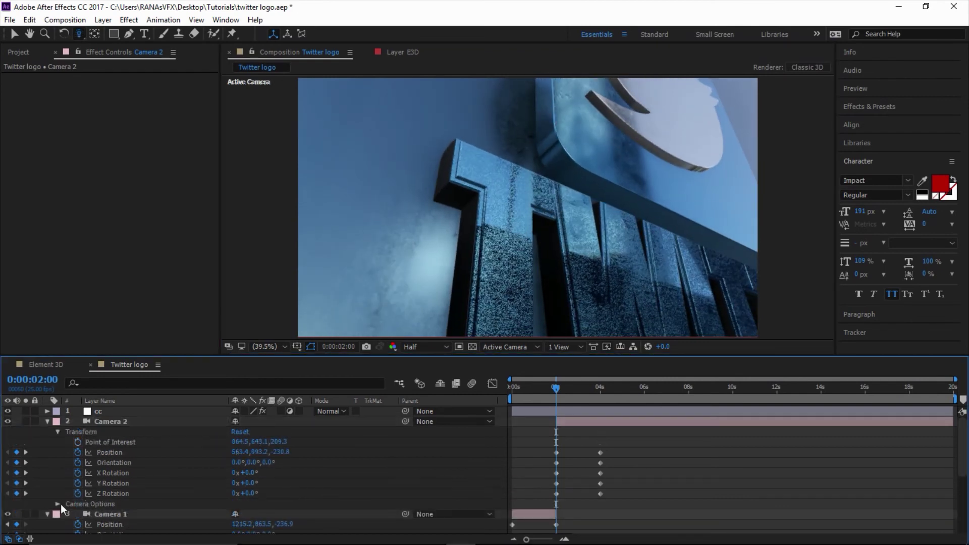
left_click(57, 504)
scroll(55, 487, "down", 2)
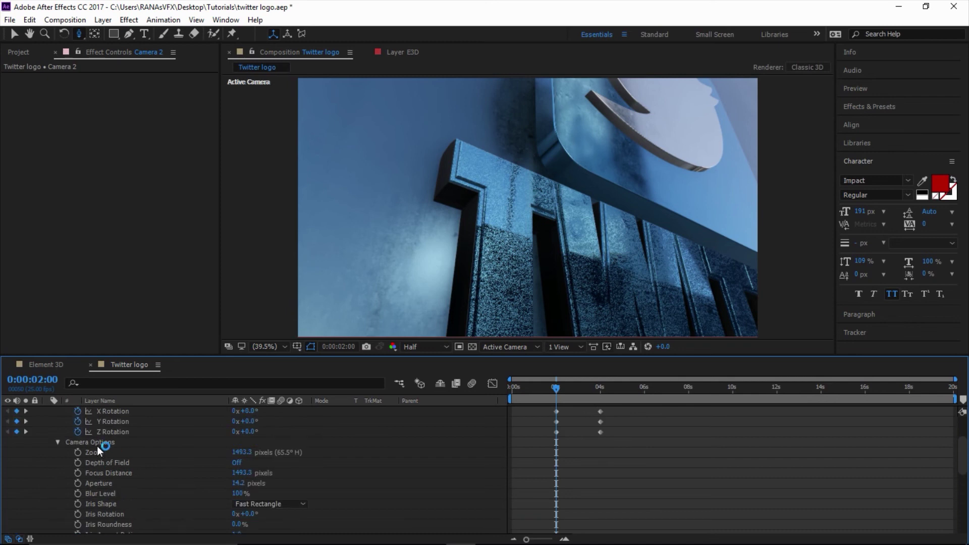
left_click(97, 446)
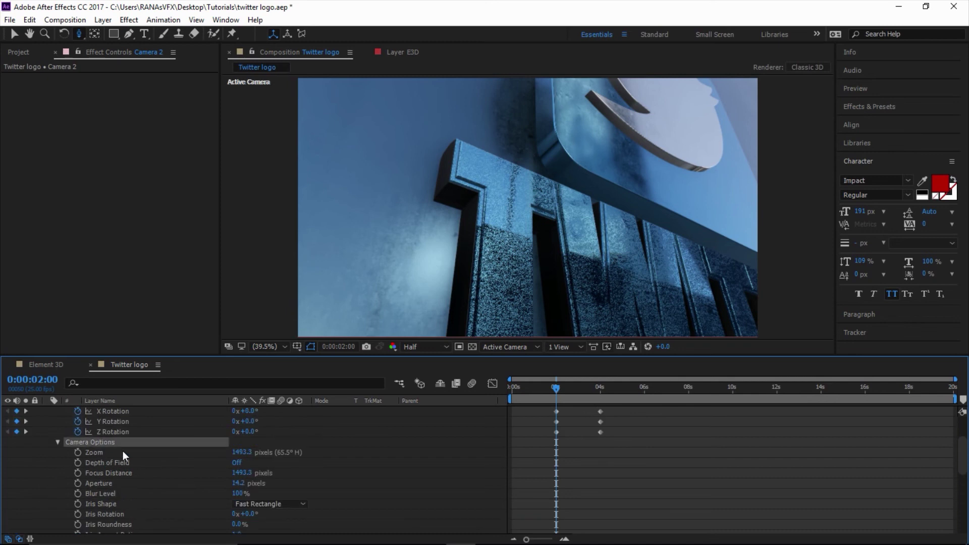
left_click(237, 463)
left_click(111, 483)
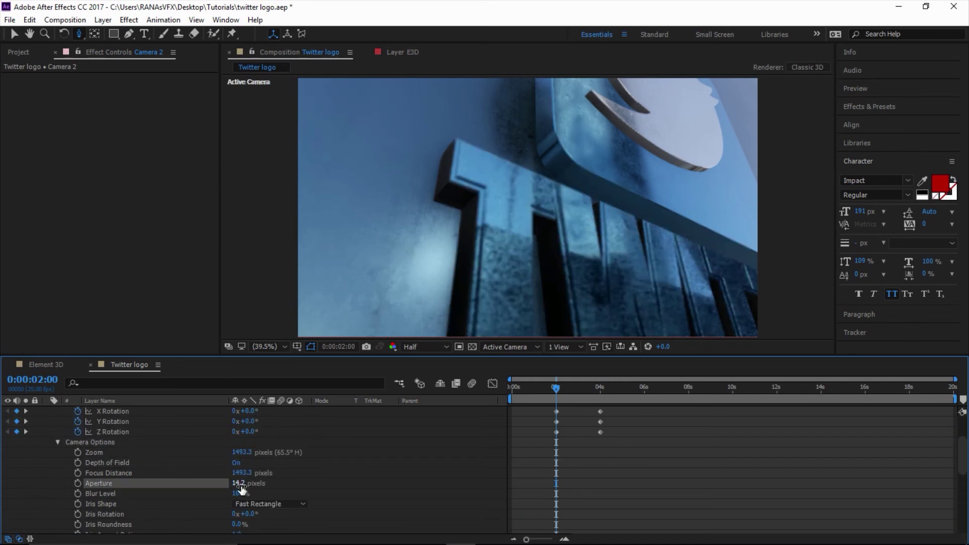
left_click_drag(239, 484, 242, 484)
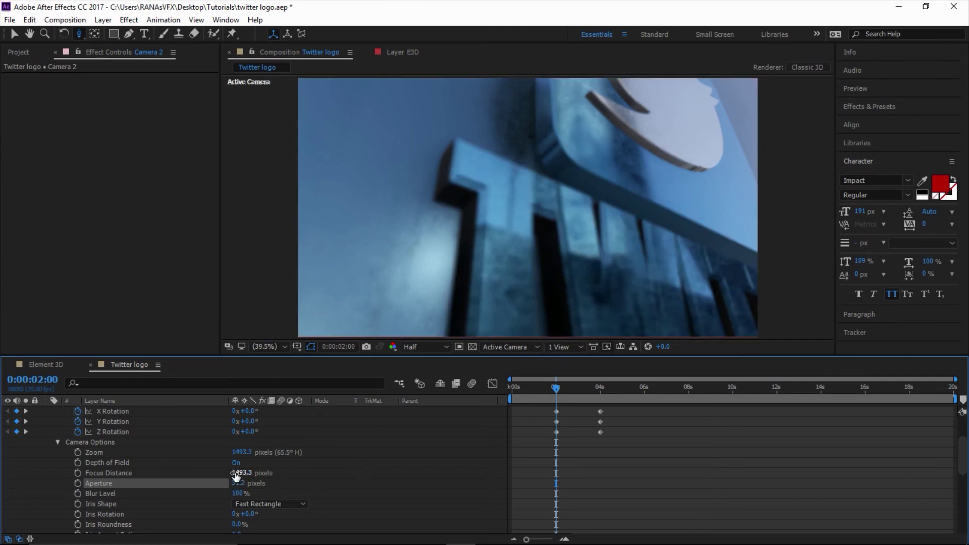
left_click(143, 473)
left_click_drag(239, 477, 215, 477)
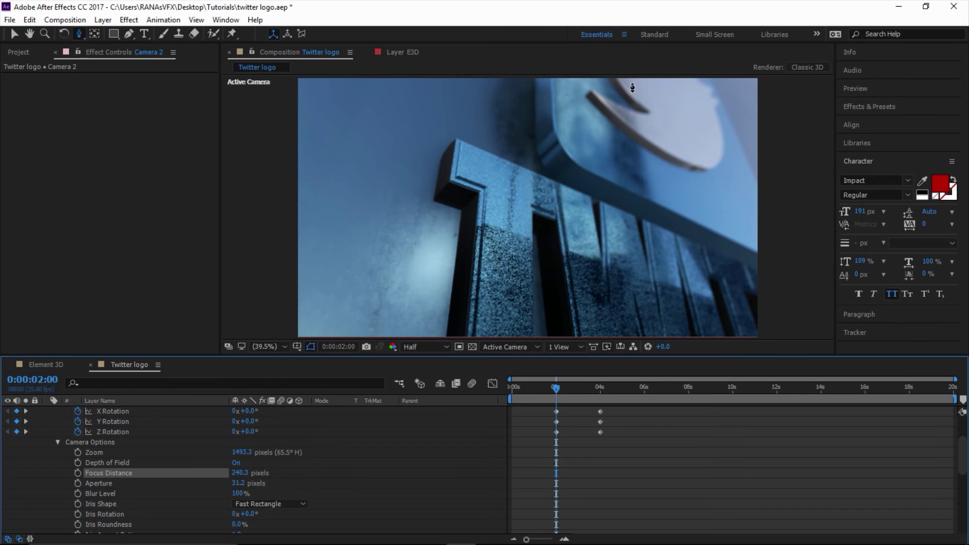
Step: Keyframe Camera 2's Focus Distance and Aperture at 0:00:02:00, and at 0:00:04:00 lower Aperture to about 17.2 pixels and increase Focus Distance
left_click(79, 474)
left_click(80, 484)
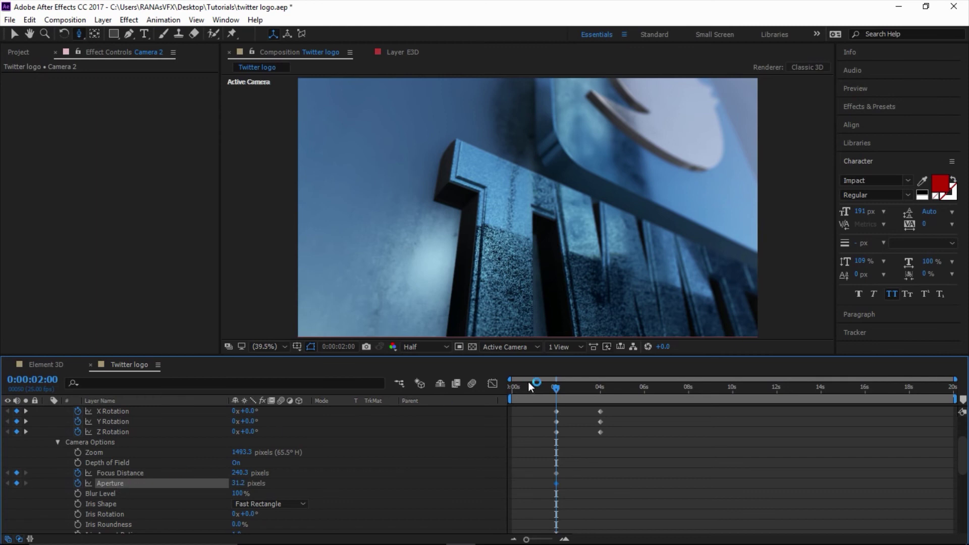
left_click_drag(557, 391, 604, 394)
left_click_drag(248, 483, 212, 480)
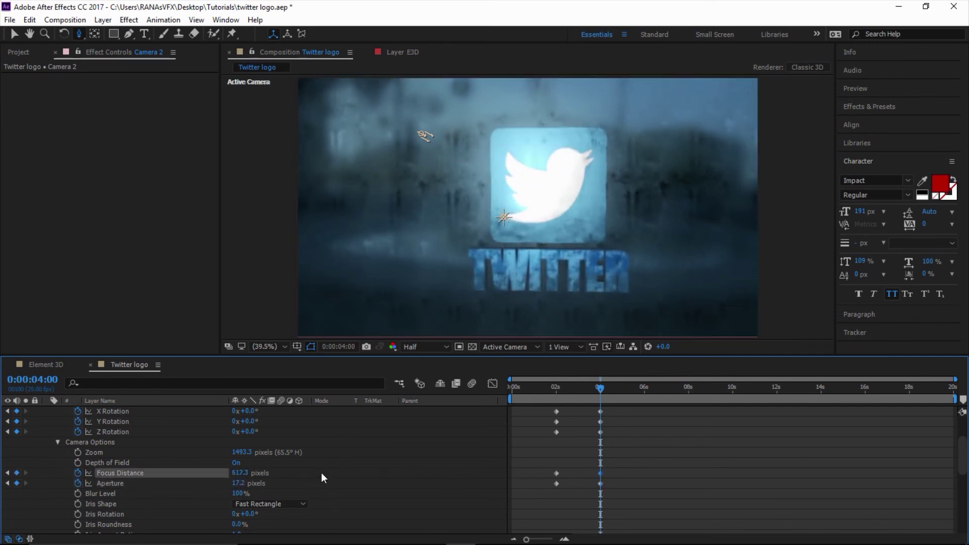
Step: Raise the outgoing velocity influence of Camera 2's Position keyframe at 0:00:02:00 in the Graph Editor
scroll(152, 464, "up", 3)
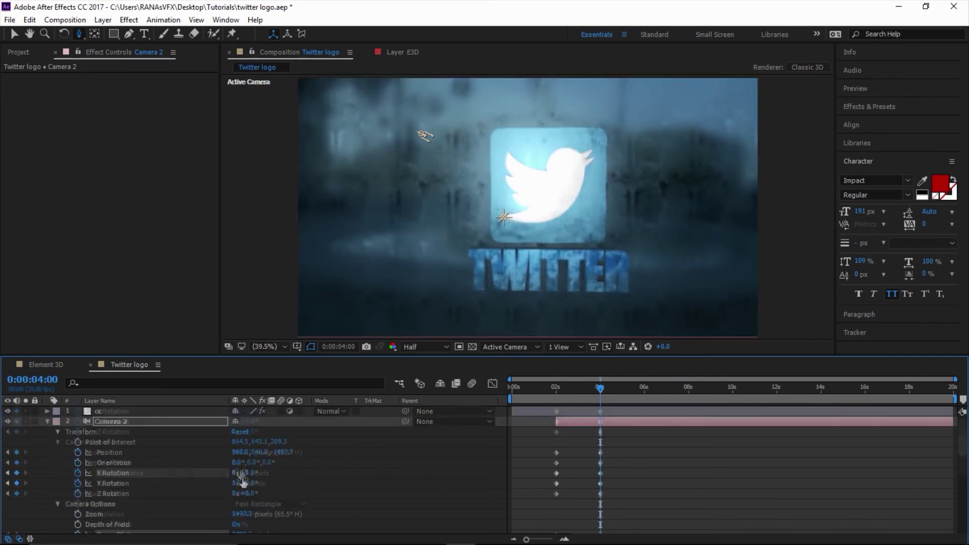
left_click(116, 454)
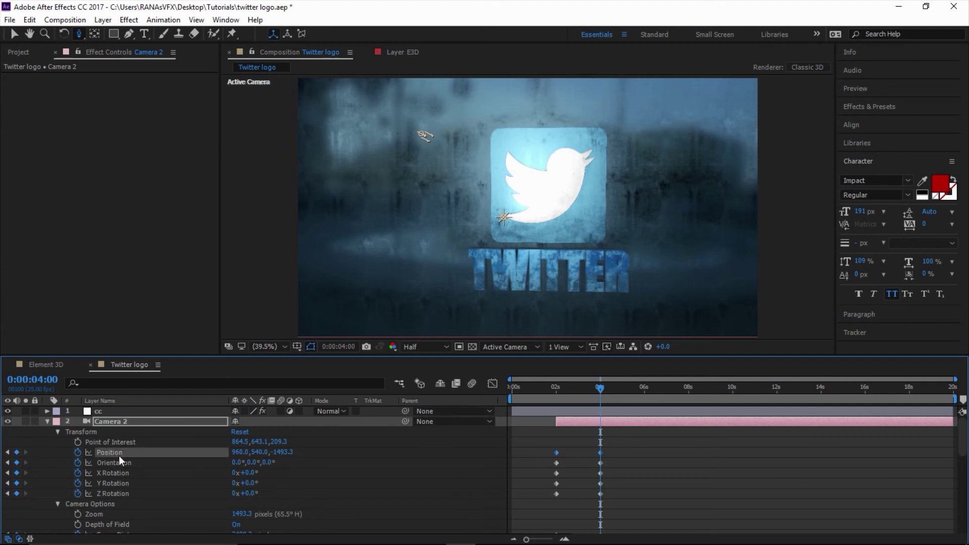
left_click(493, 384)
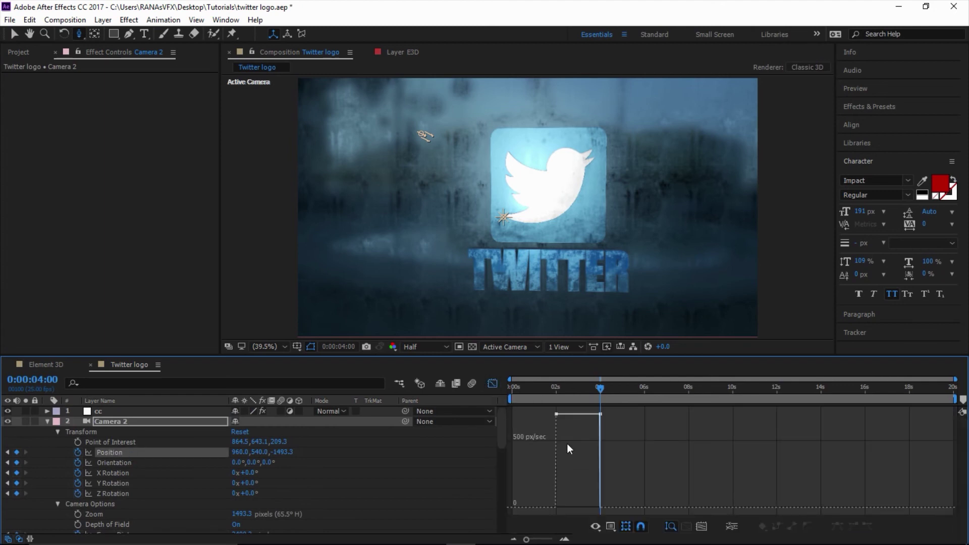
mouse_move(541, 423)
left_mouse_down()
mouse_move(611, 414)
mouse_move(557, 415)
left_mouse_up()
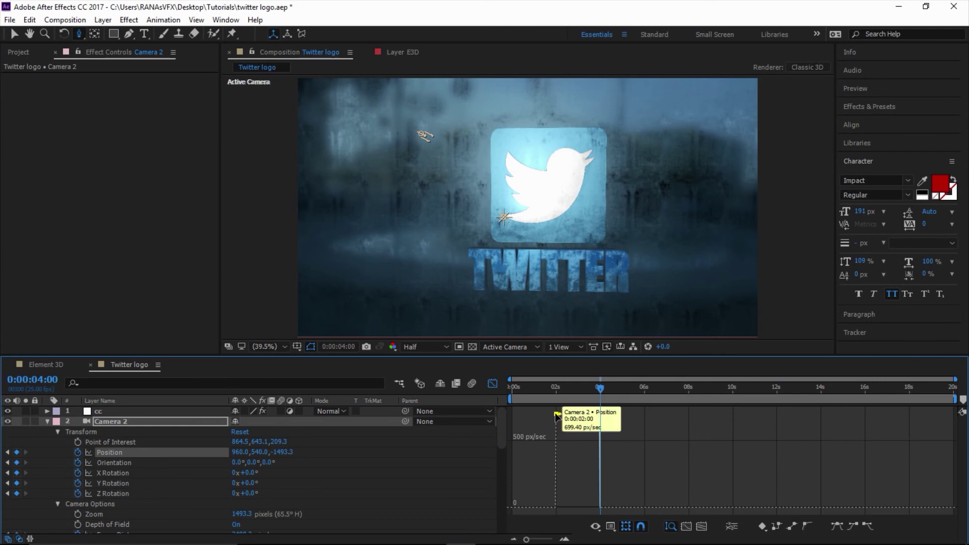
double_click(557, 415)
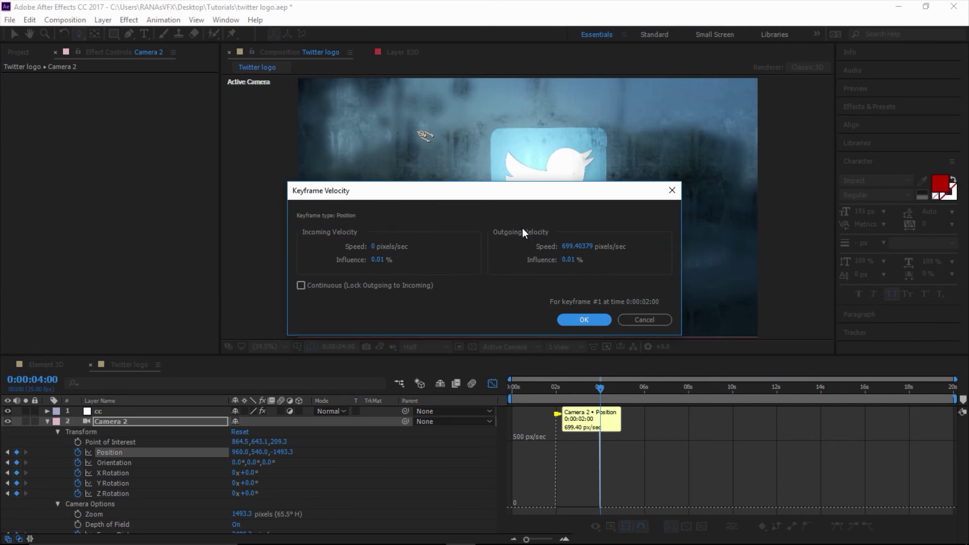
left_click(569, 260)
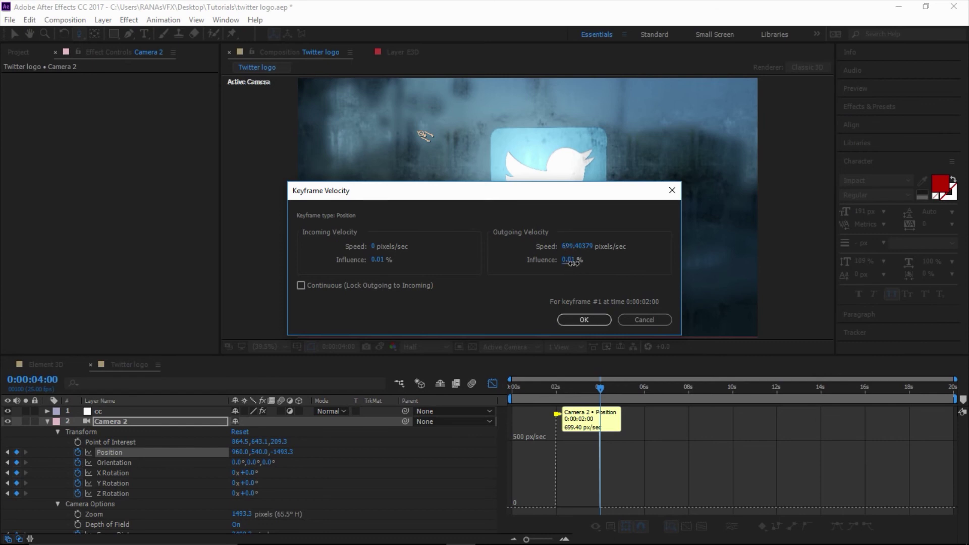
left_click(572, 321)
Step: Set the incoming speed of Camera 2's Position keyframe at 0:00:04:00 to 0 and raise its incoming influence to the maximum
double_click(600, 414)
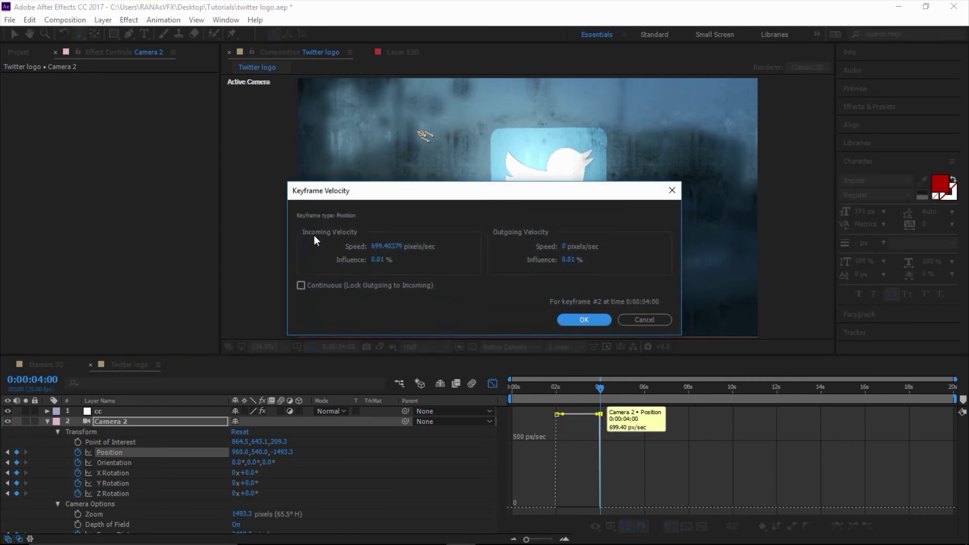
left_click(380, 247)
type("0")
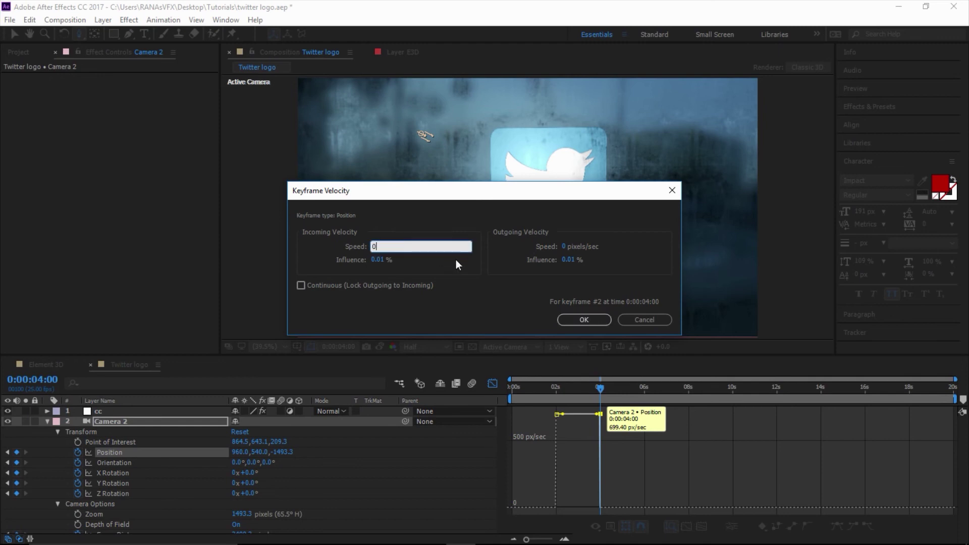
left_click(311, 246)
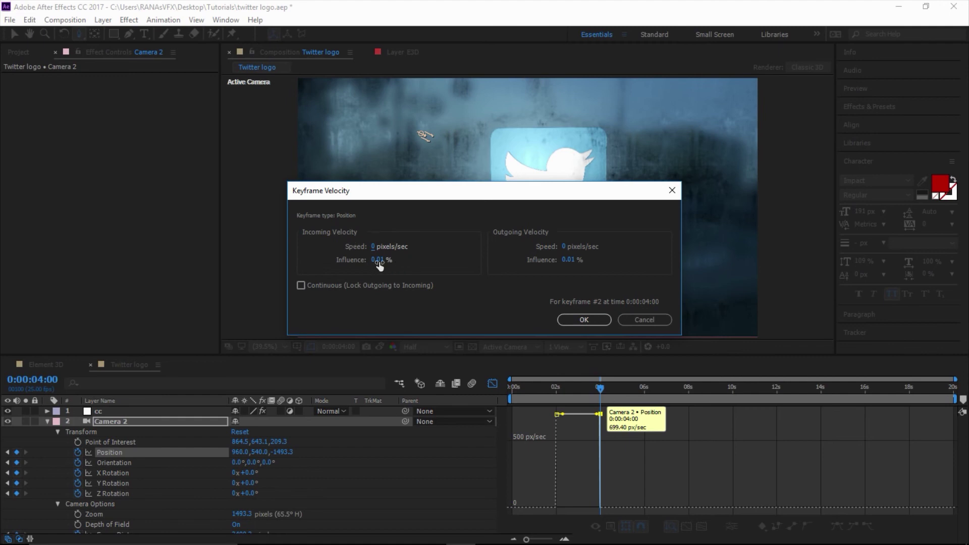
left_click(379, 260)
type("510")
left_click(450, 276)
left_click(562, 318)
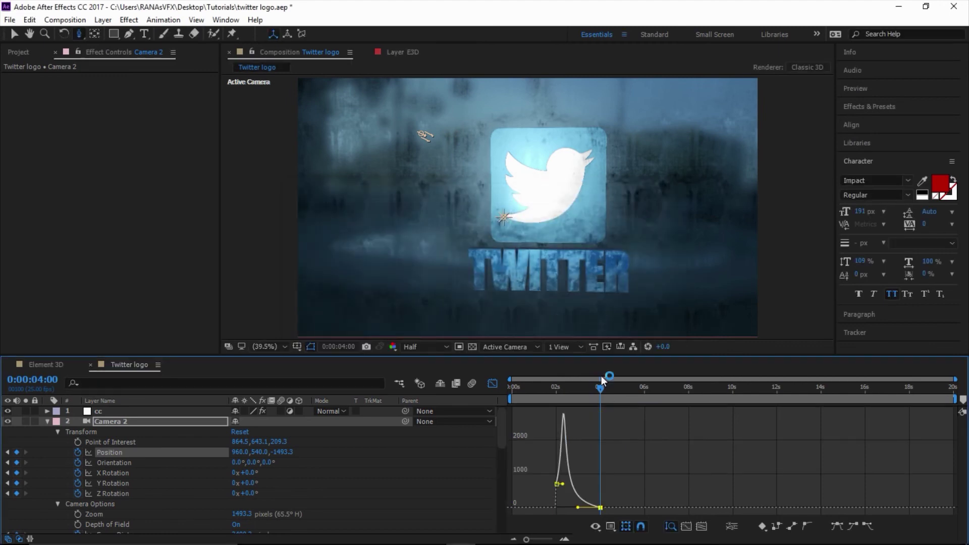
left_click(491, 384)
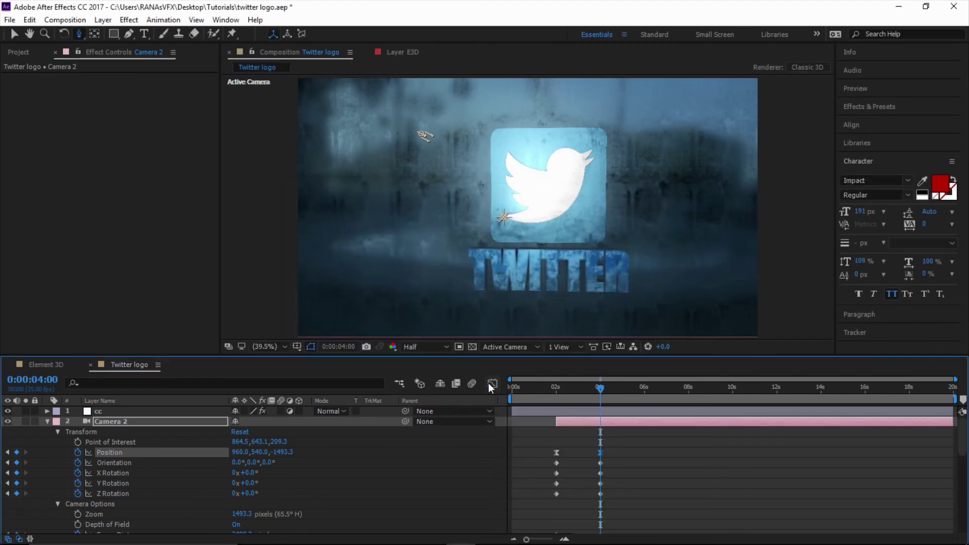
Step: Set the outgoing velocity influence of Camera 1's first Position keyframe to about 30% in the Graph Editor
scroll(386, 467, "down", 3)
scroll(366, 502, "down", 3)
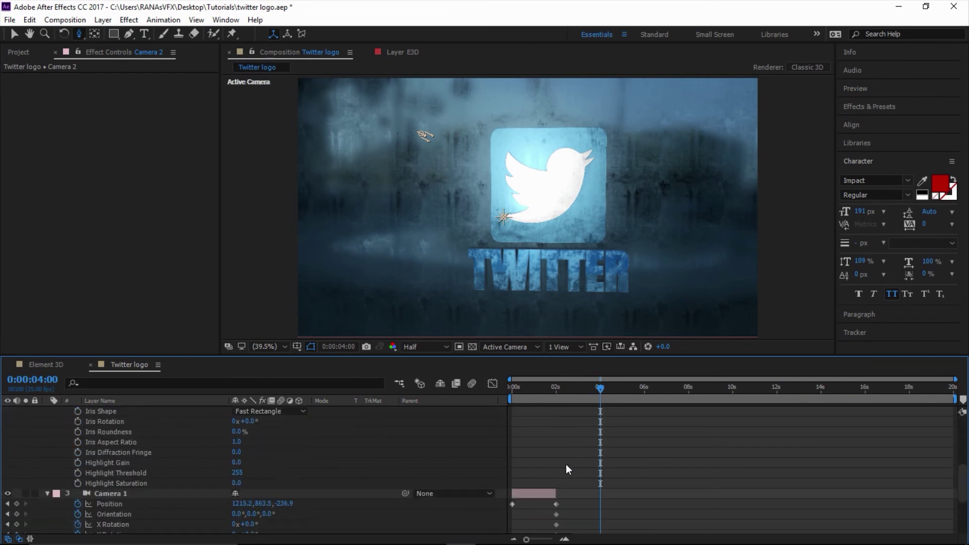
left_click(534, 495)
scroll(534, 495, "down", 1)
left_click(147, 474)
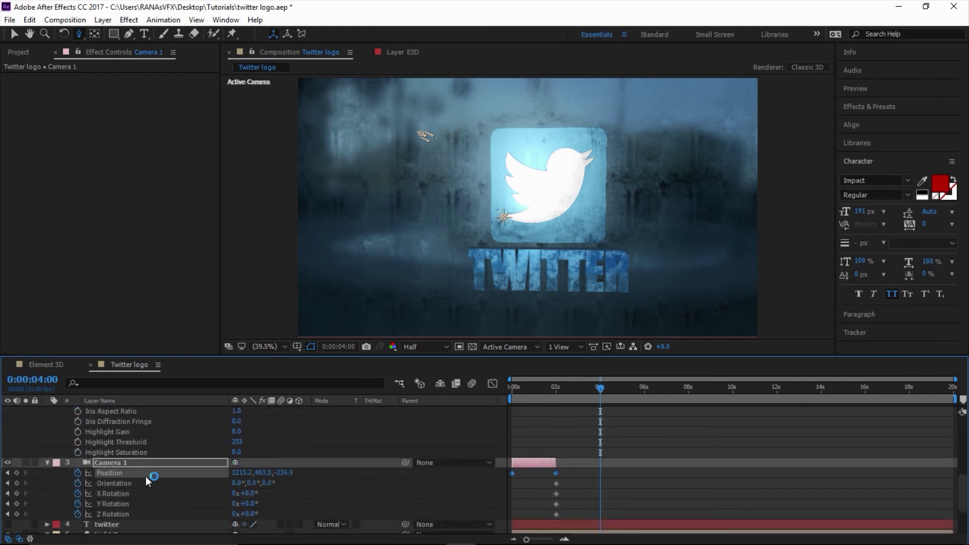
left_click(492, 384)
double_click(513, 415)
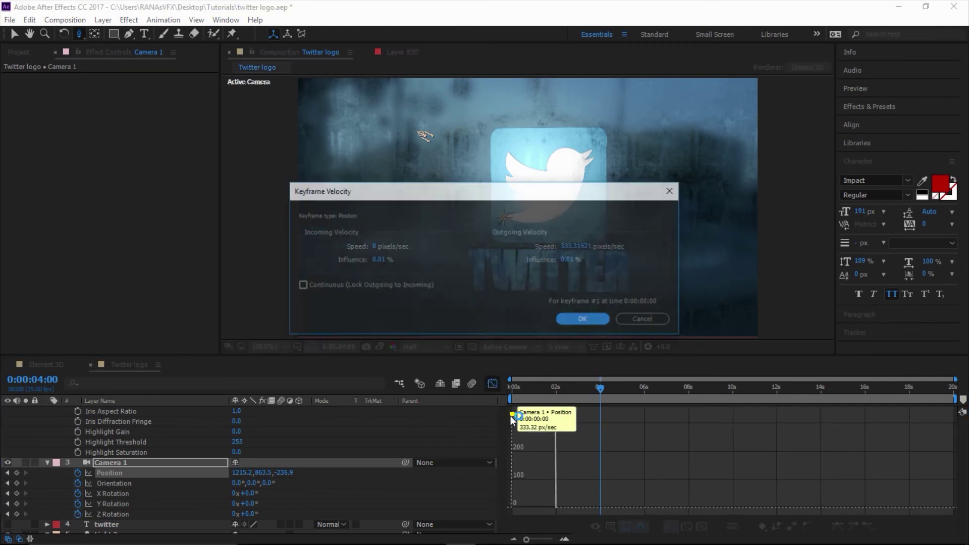
left_click_drag(570, 261, 585, 262)
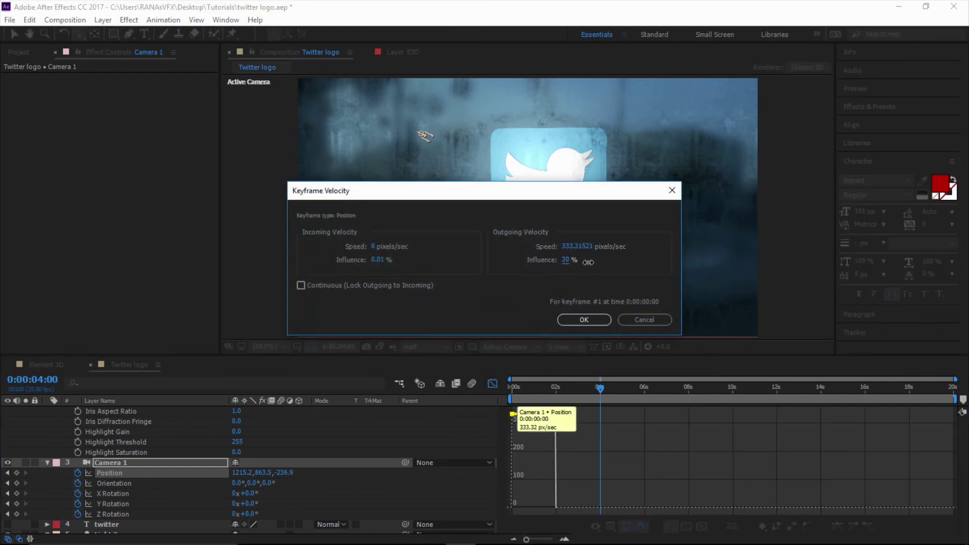
left_click(584, 320)
Step: Set Camera 1's Position keyframe at 0:00:02:00 to an incoming speed of 0 and an incoming influence of 100%
double_click(556, 415)
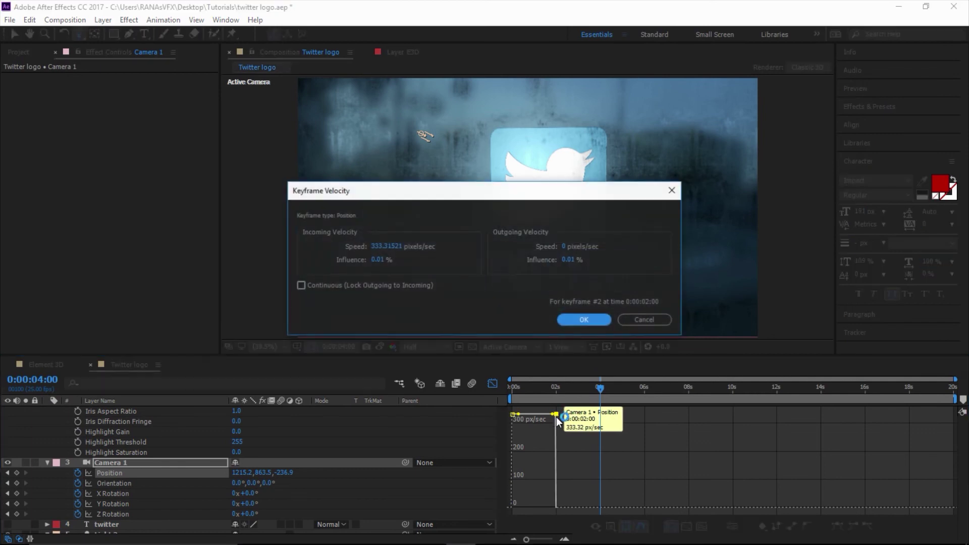
left_click(386, 248)
type("0")
key("Return")
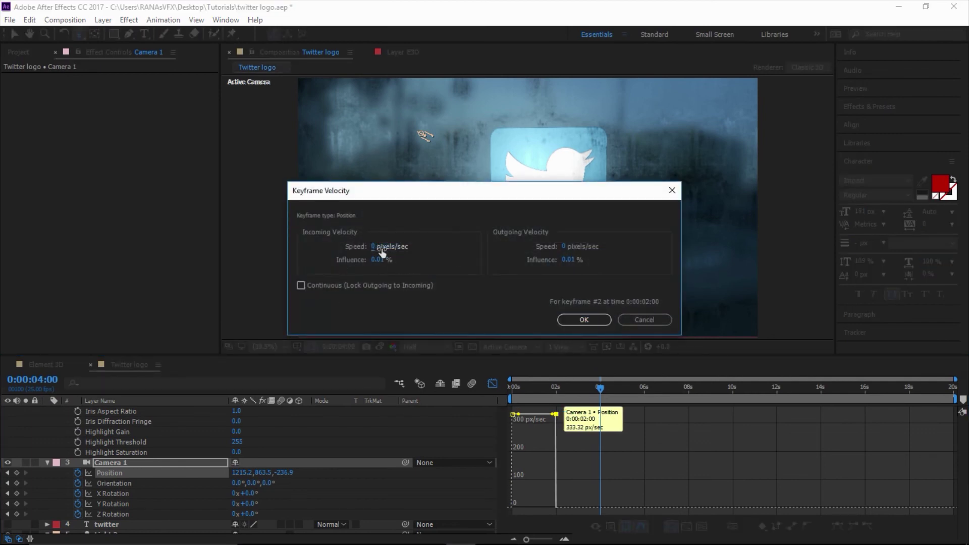
type("100")
left_click(583, 320)
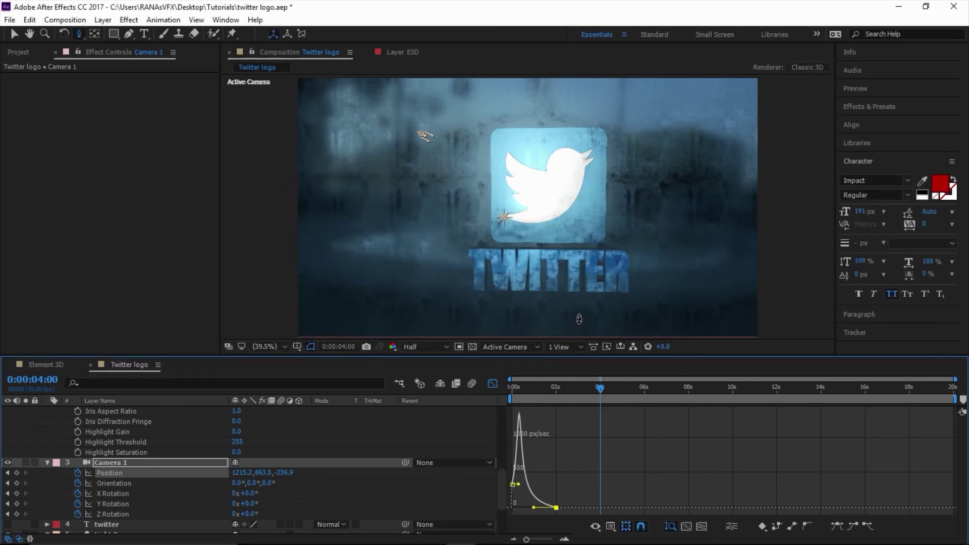
Step: Close the Graph Editor and collapse the expanded properties of Camera 2 and Camera 1 in the timeline
left_click(492, 383)
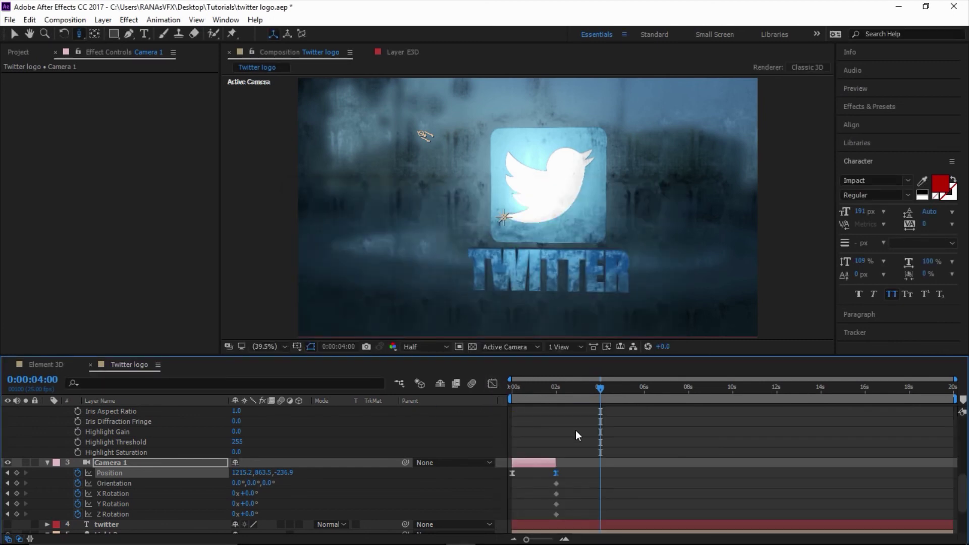
scroll(114, 533, "up", 6)
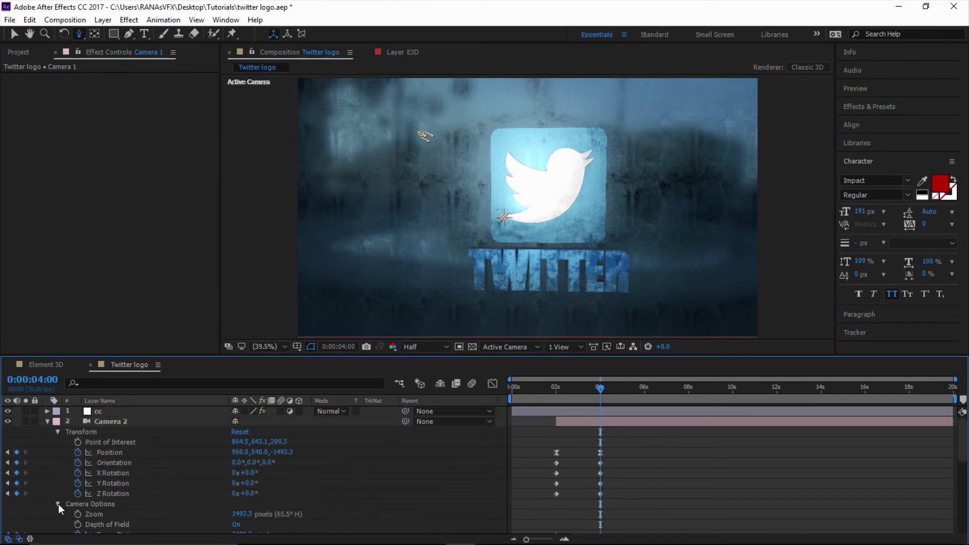
left_click(59, 504)
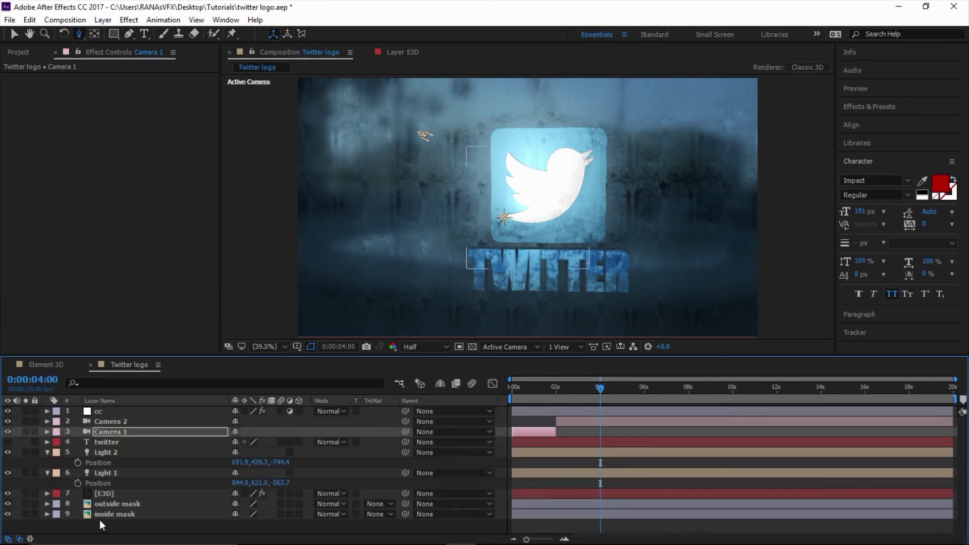
left_click(142, 524)
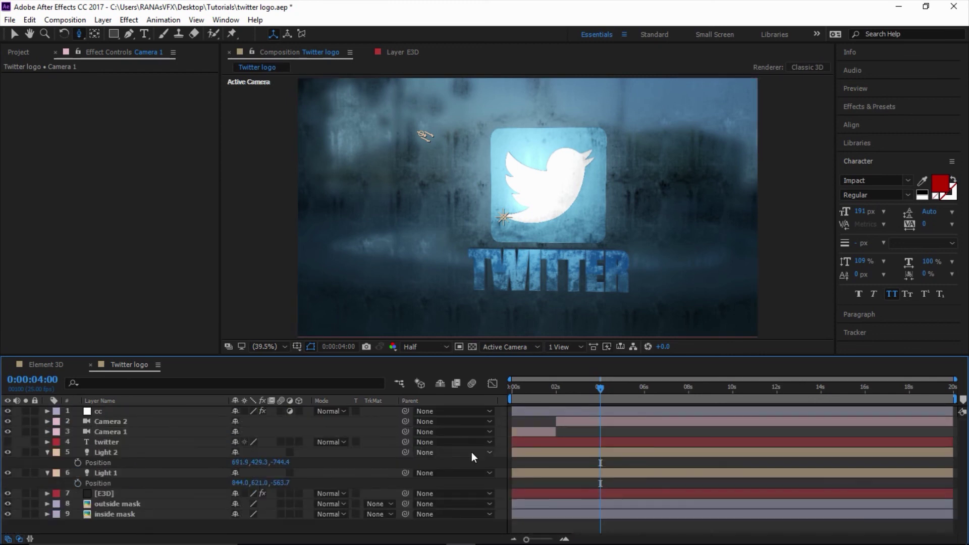
Step: Reveal Camera 2's keyframed properties and reset its Orientation at 0:00:04:00
left_click(111, 422)
key("u")
left_click(605, 386)
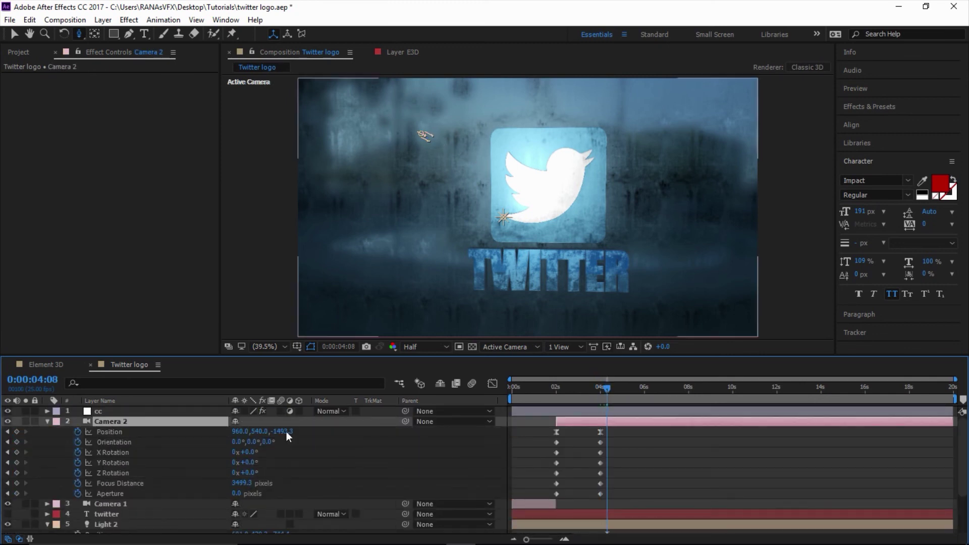
left_click_drag(607, 387, 604, 388)
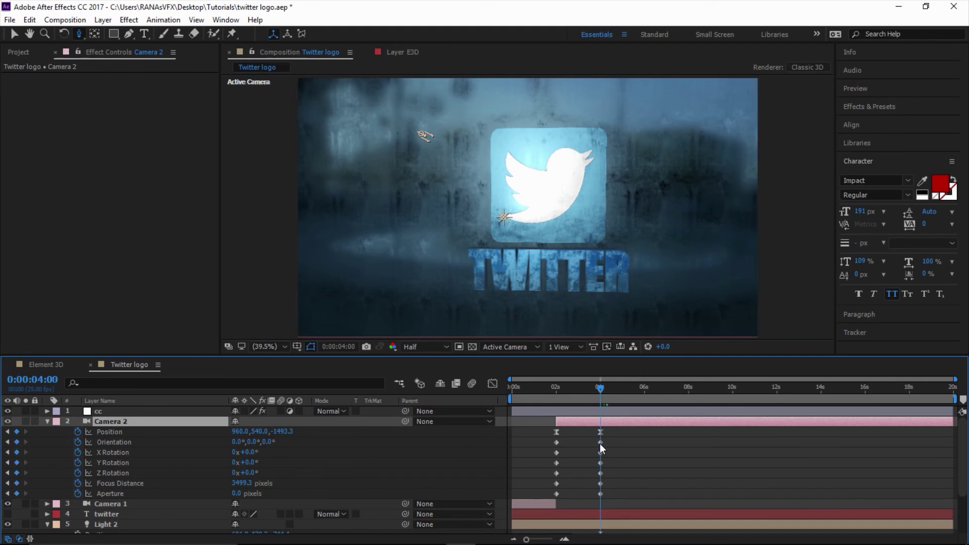
left_click(110, 442)
right_click(106, 439)
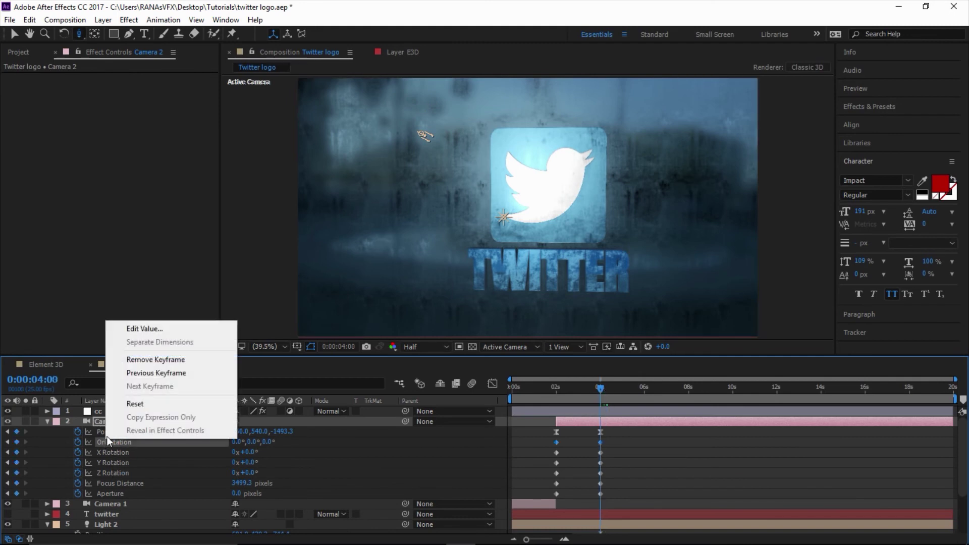
left_click(135, 405)
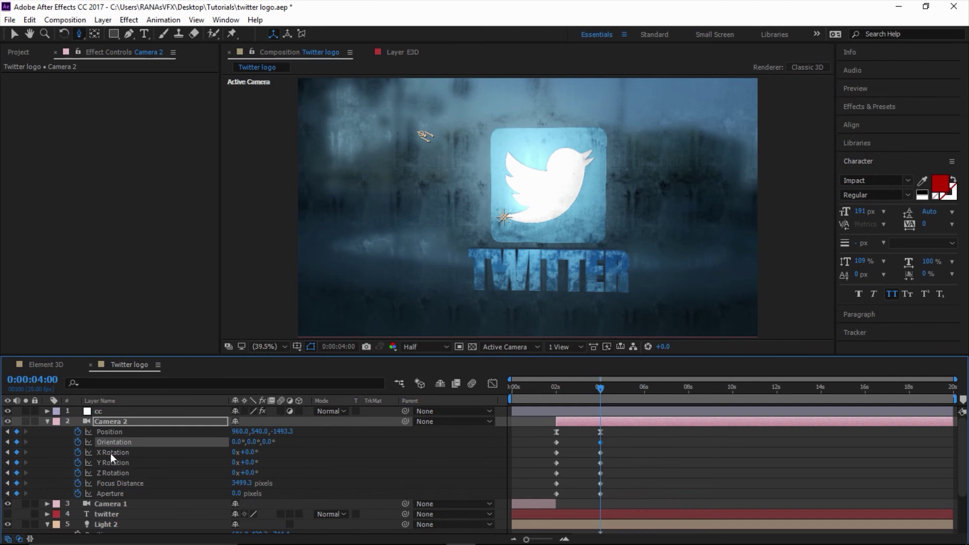
Step: Reset Camera 2's X, Y and Z Rotation at 0:00:04:00 and collapse the layer's properties
left_click(111, 453)
right_click(111, 452)
left_click(150, 418)
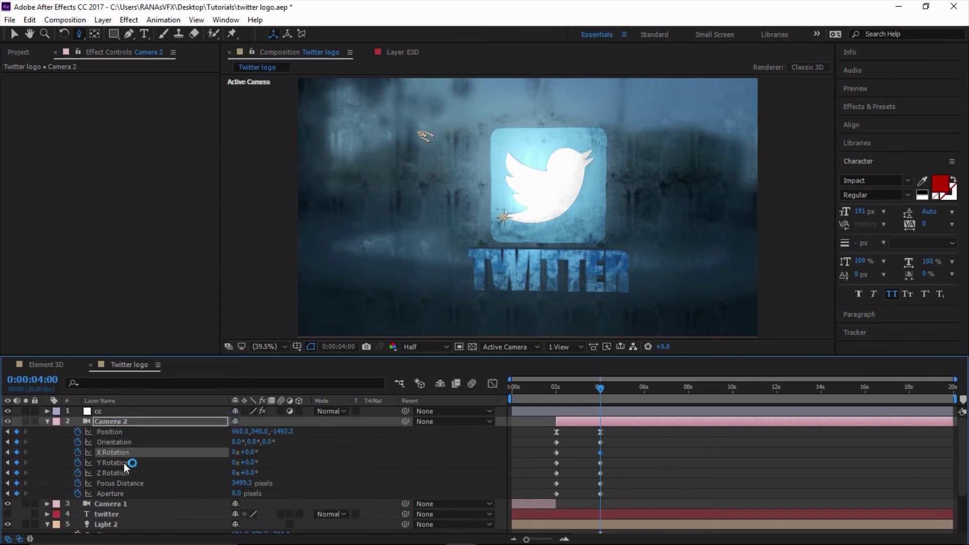
left_click(123, 462)
right_click(123, 462)
left_click(147, 429)
right_click(114, 472)
left_click(135, 438)
left_click(120, 483)
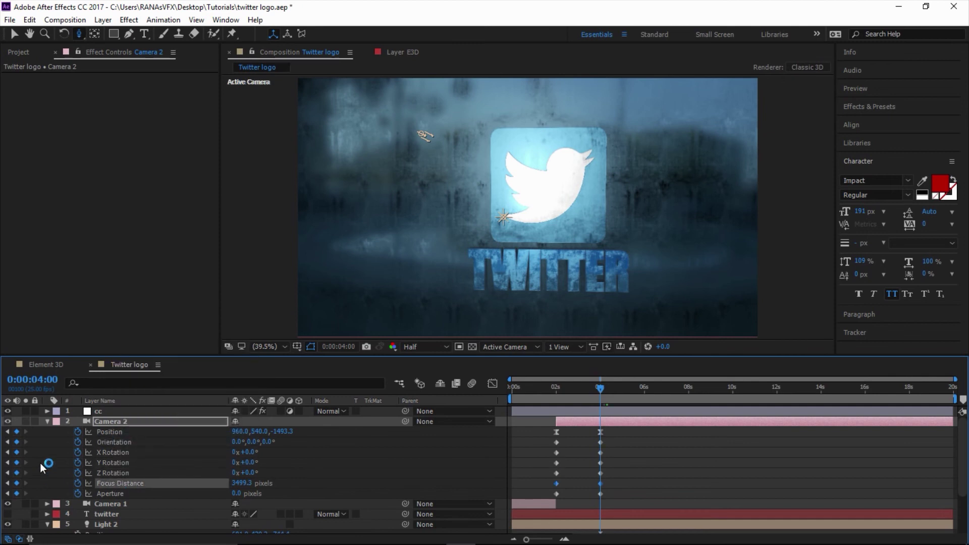
left_click(41, 463)
left_click(46, 422)
left_click(46, 423)
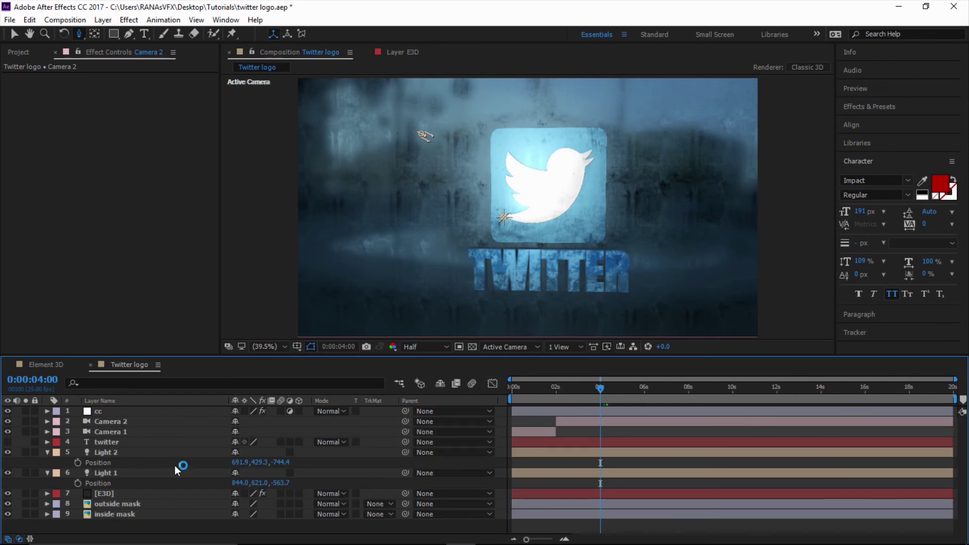
Step: Reframe the logo at 0:00:04:00 by moving Camera 2 to a Position of about 948.5, 651.7, -1498.3
left_click(152, 422)
key("u")
left_click_drag(502, 239, 499, 234)
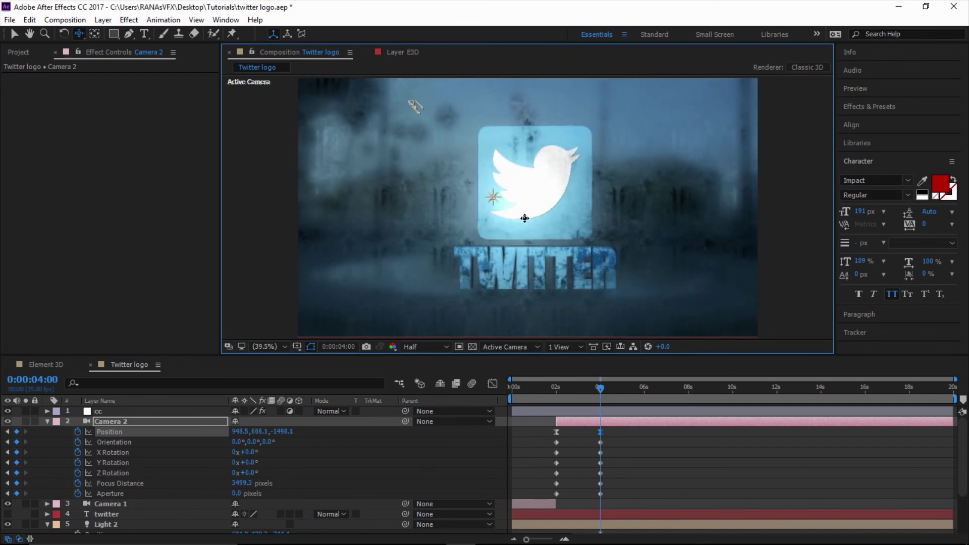
left_click_drag(524, 218, 524, 221)
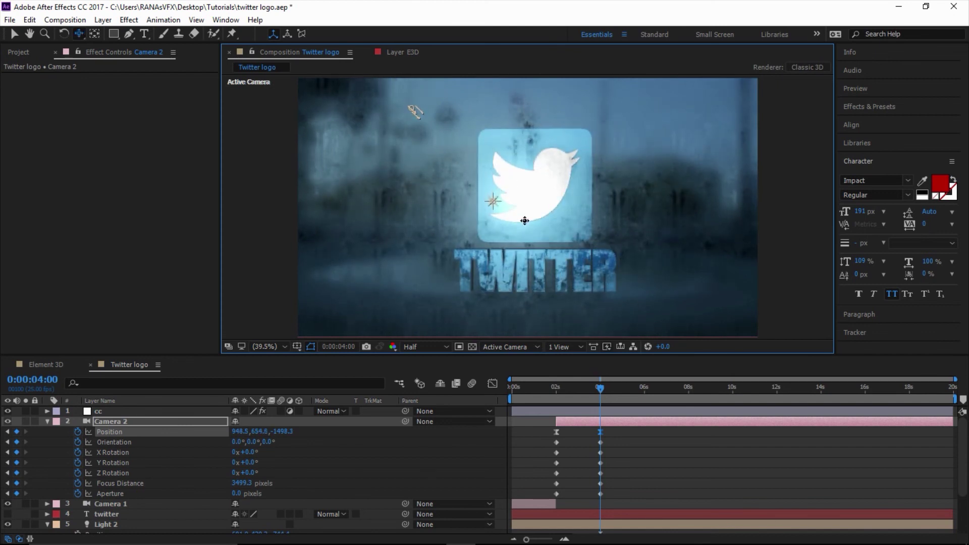
left_click(47, 421)
left_click(111, 527)
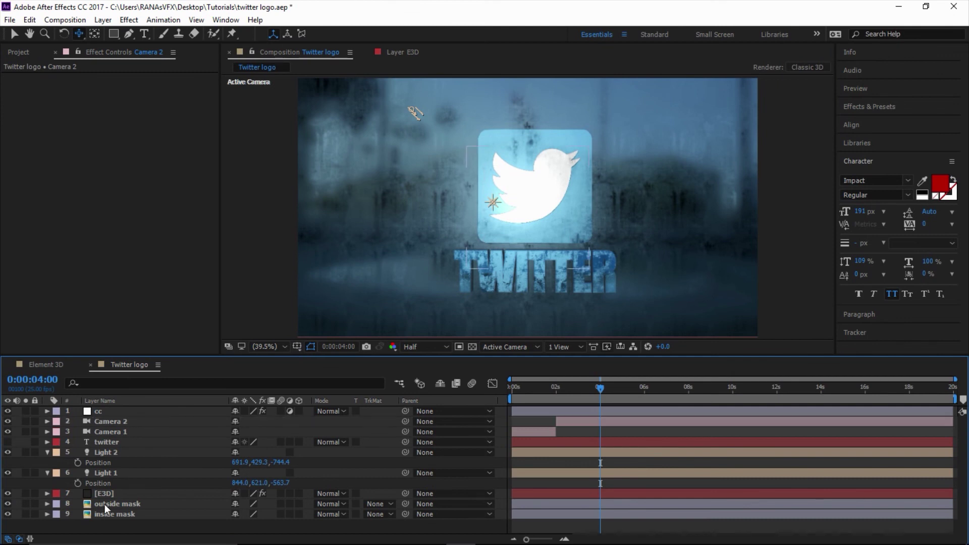
Step: Add Twitter-icon.png as the uppermost layer of the Twitter logo composition and place it over the 3D logo
left_click(115, 504)
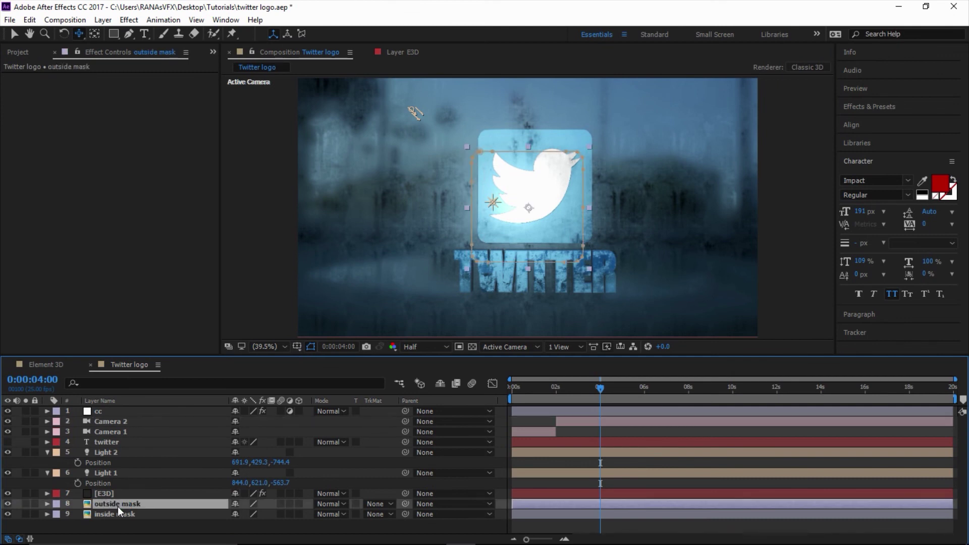
left_click(20, 53)
left_click_drag(36, 210, 165, 401)
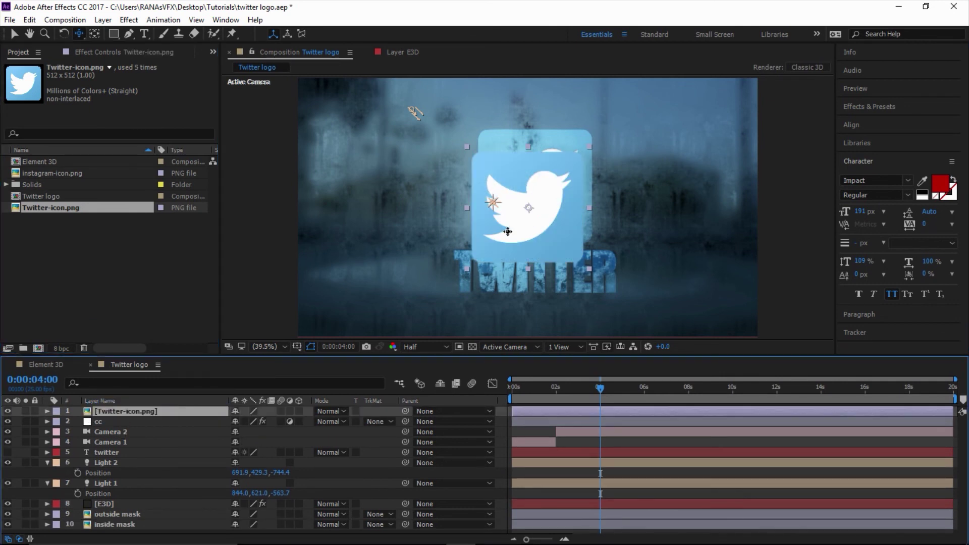
key("v")
left_click_drag(514, 245, 521, 226)
Step: Scale the Twitter-icon.png layer to 106% and fine-tune its position to cover the 3D logo
key("s")
left_click(270, 421)
type("10")
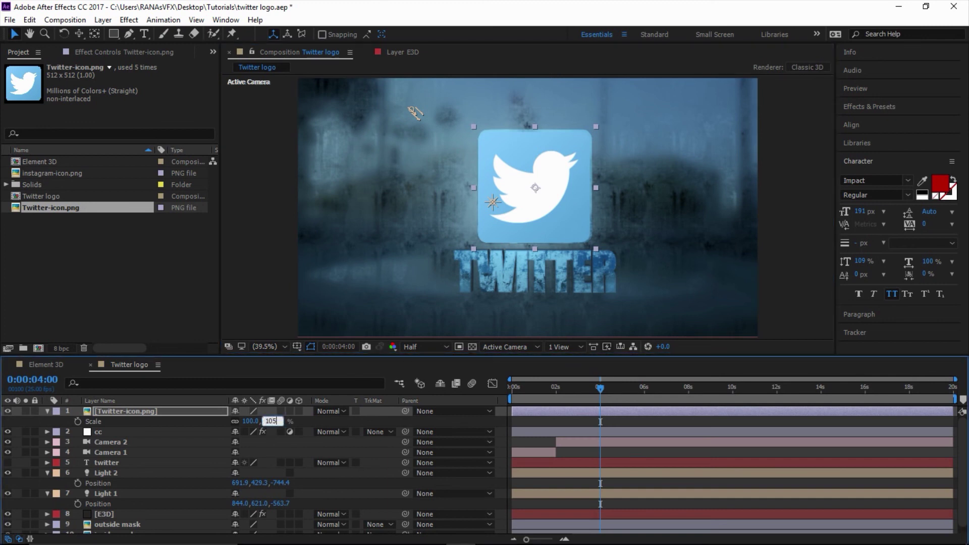
type("5")
key("Return")
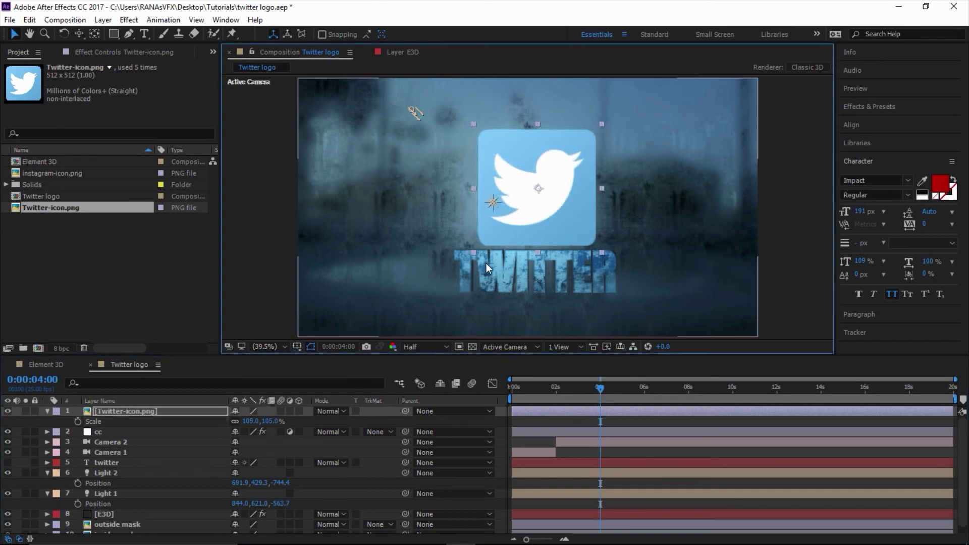
left_click_drag(276, 421, 272, 424)
left_click_drag(551, 225, 549, 223)
left_click(271, 422)
type("10")
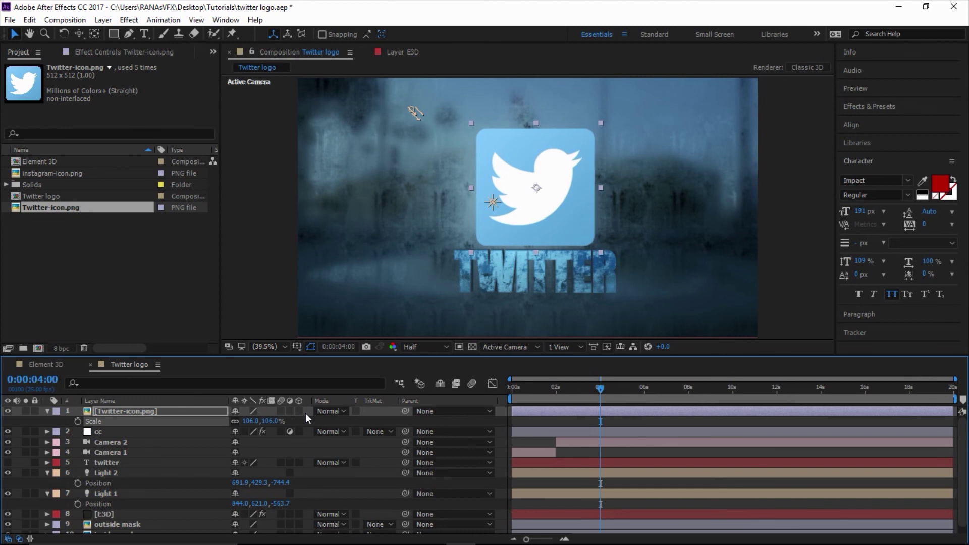
left_click(65, 410)
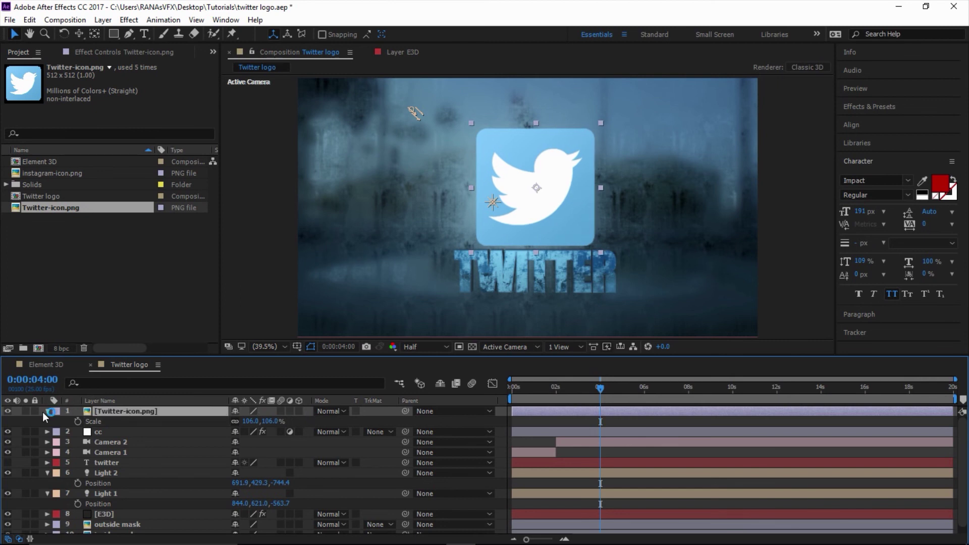
left_click(47, 411)
left_click(40, 495)
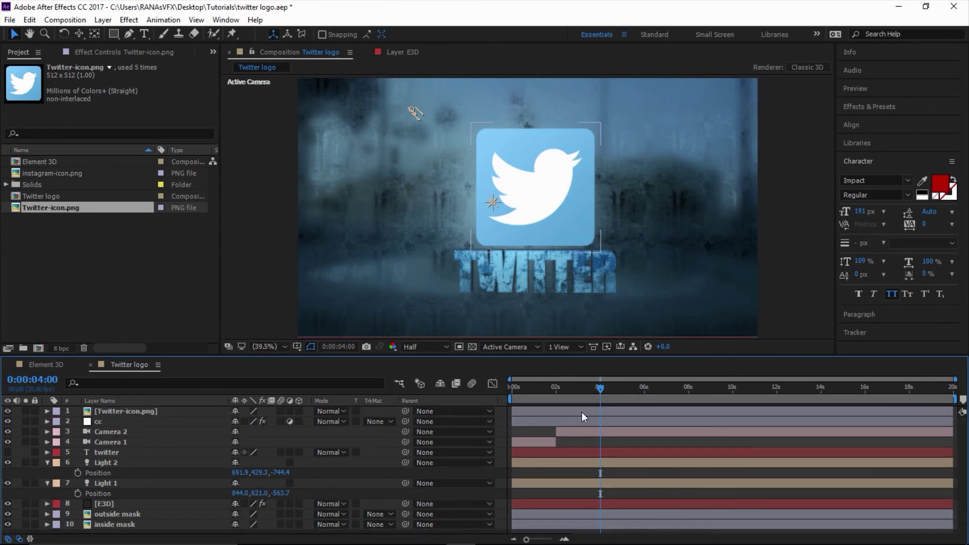
Step: Keyframe the Twitter-icon.png layer's Opacity at 0% at 0:00:03:02 and 100% at 0:00:04:00
left_click(129, 429)
key("u")
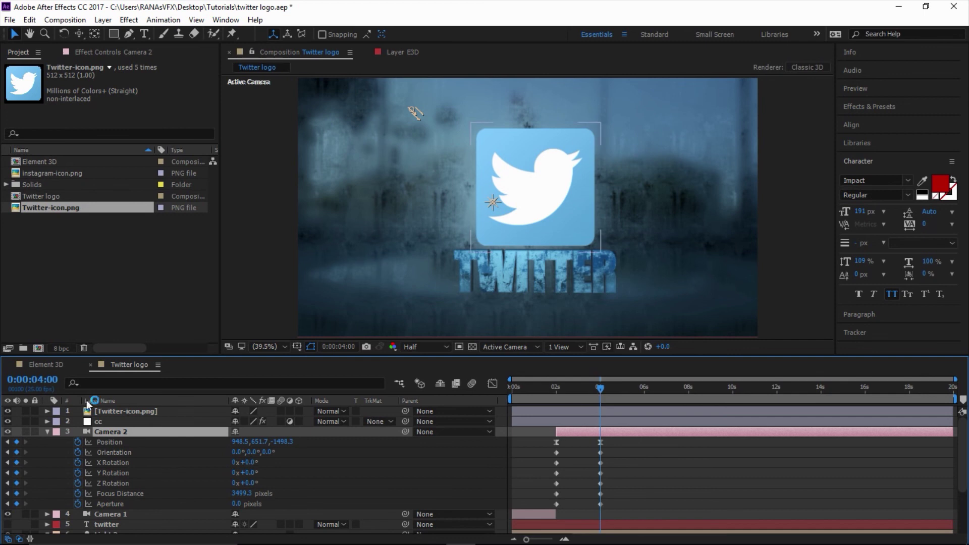
left_click(111, 411)
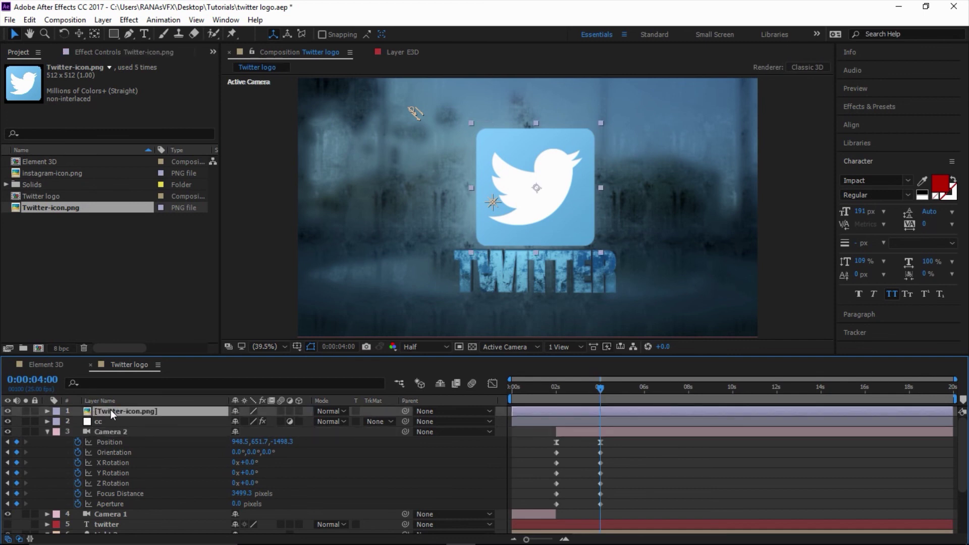
key("t")
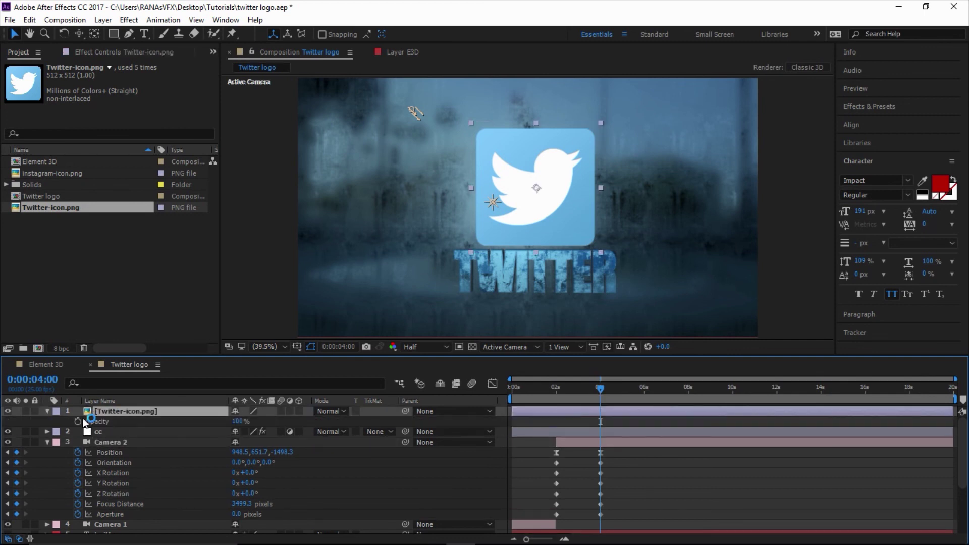
left_click(77, 422)
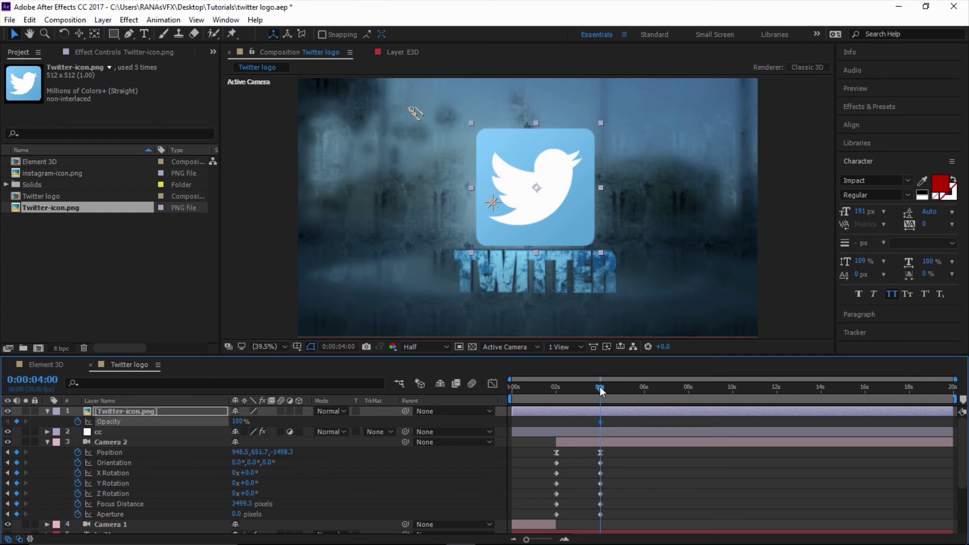
left_click_drag(601, 391, 580, 389)
left_click_drag(237, 421, 123, 413)
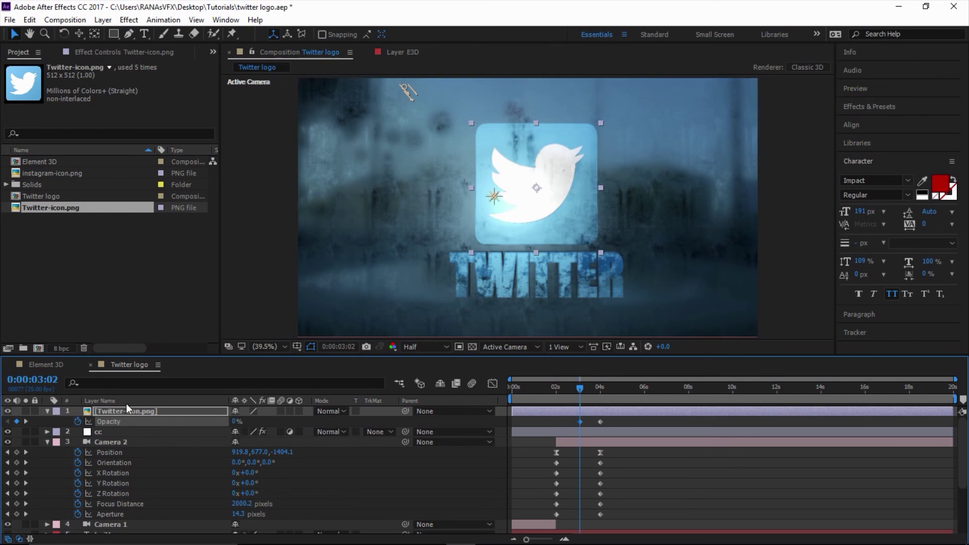
Step: Collapse the expanded properties of the Twitter-icon.png, Camera 2, Light 2 and Light 1 layers
left_click(129, 411)
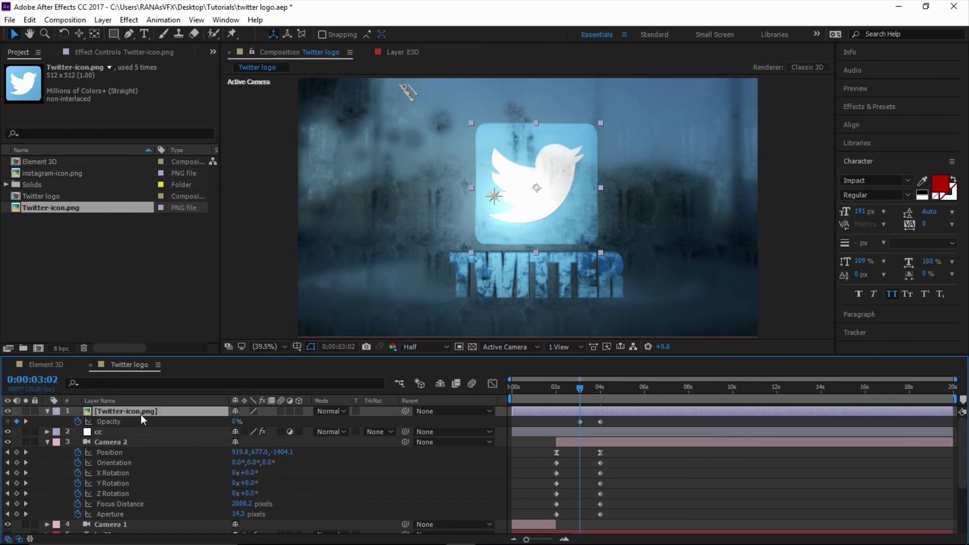
left_click(47, 442)
left_click(46, 412)
left_click(47, 463)
left_click(48, 473)
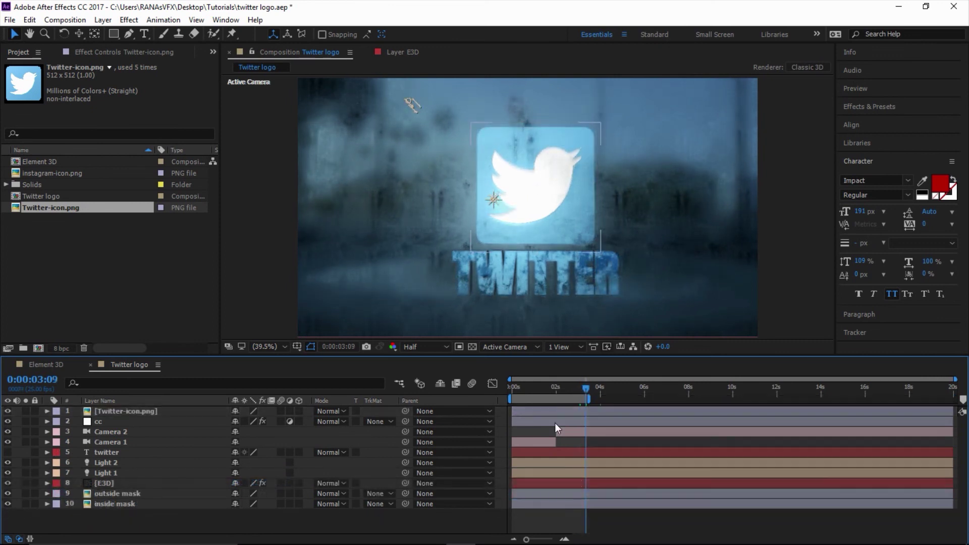
Step: Create a new adjustment layer above all other layers and name it looks
right_click(283, 525)
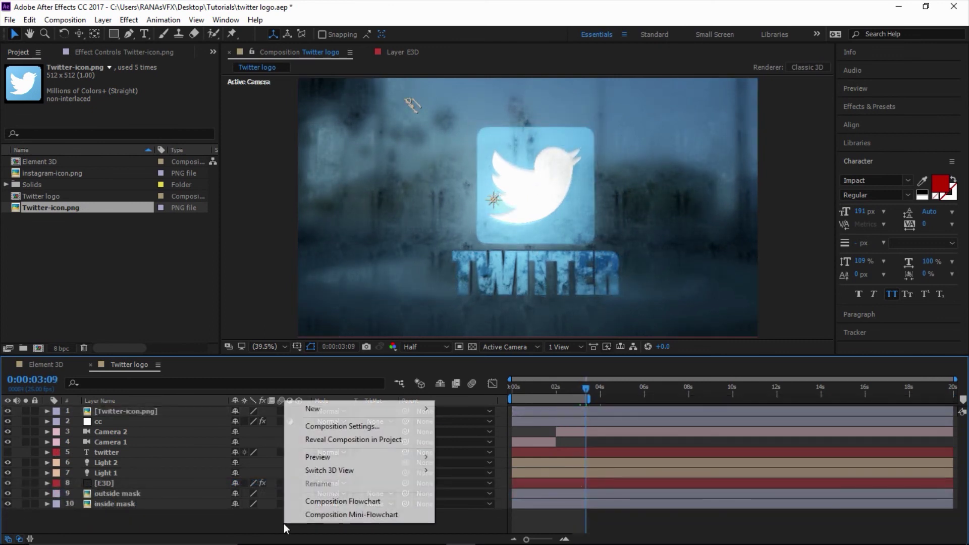
mouse_move(333, 409)
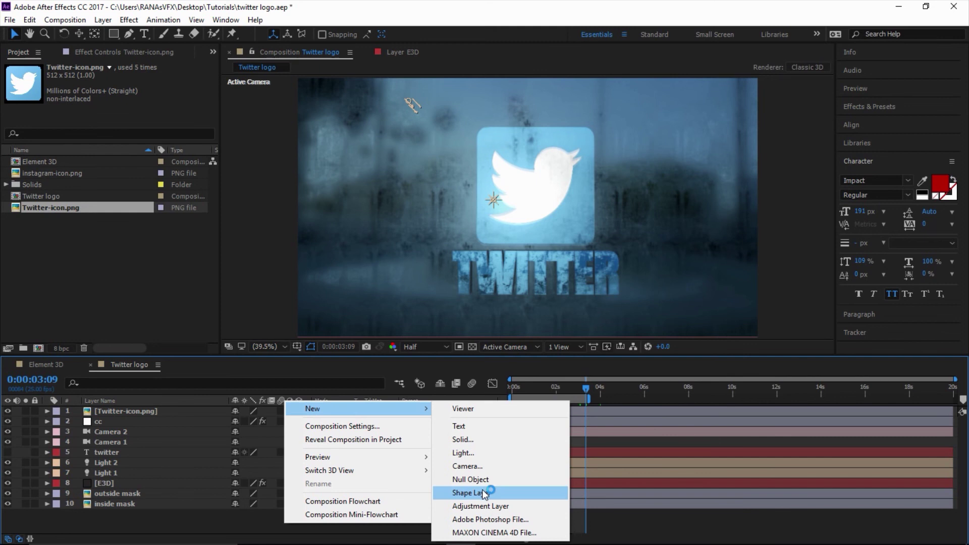
left_click(496, 506)
key("Return")
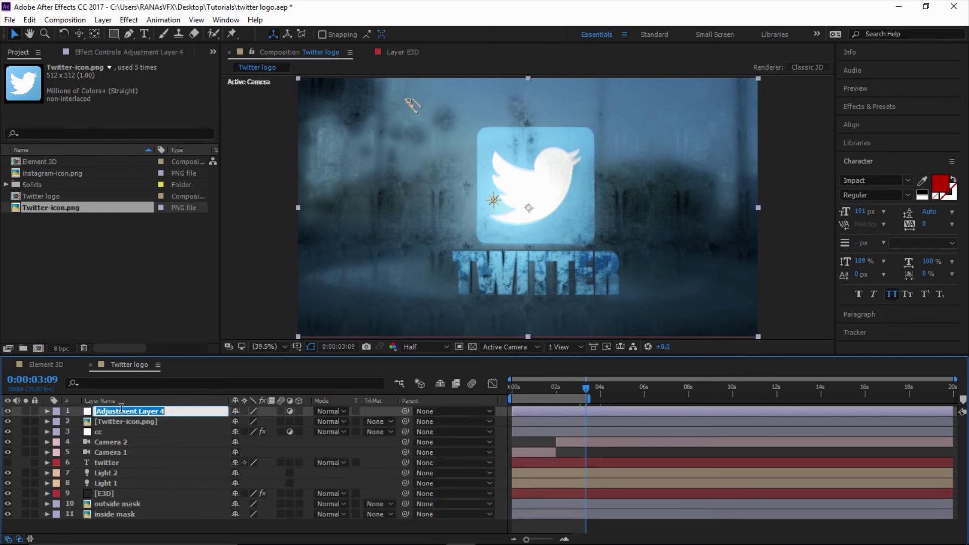
key("BackSpace")
type("looks")
key("Return")
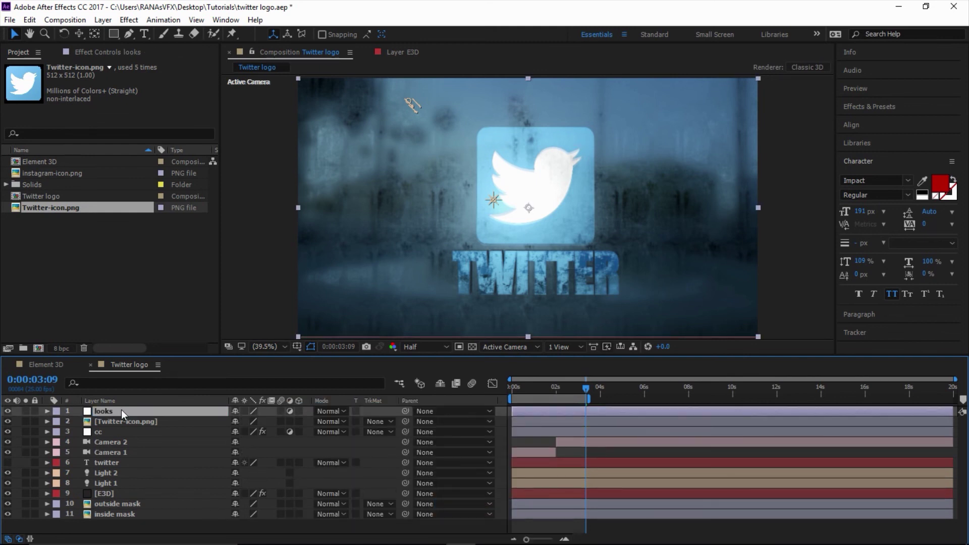
Step: Apply the Magic Bullet Looks effect to the looks adjustment layer and open its look for editing
left_click(128, 20)
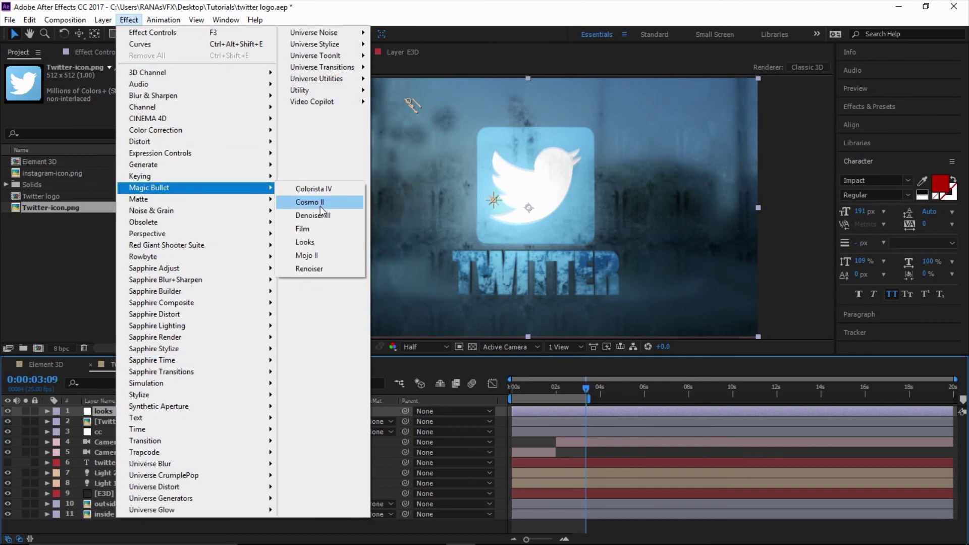
mouse_move(208, 188)
left_click(313, 240)
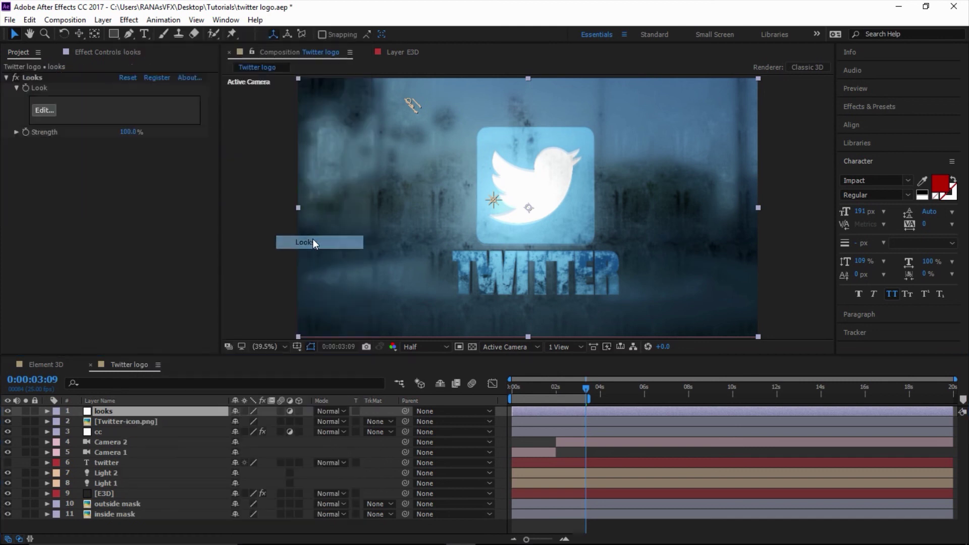
left_click(425, 347)
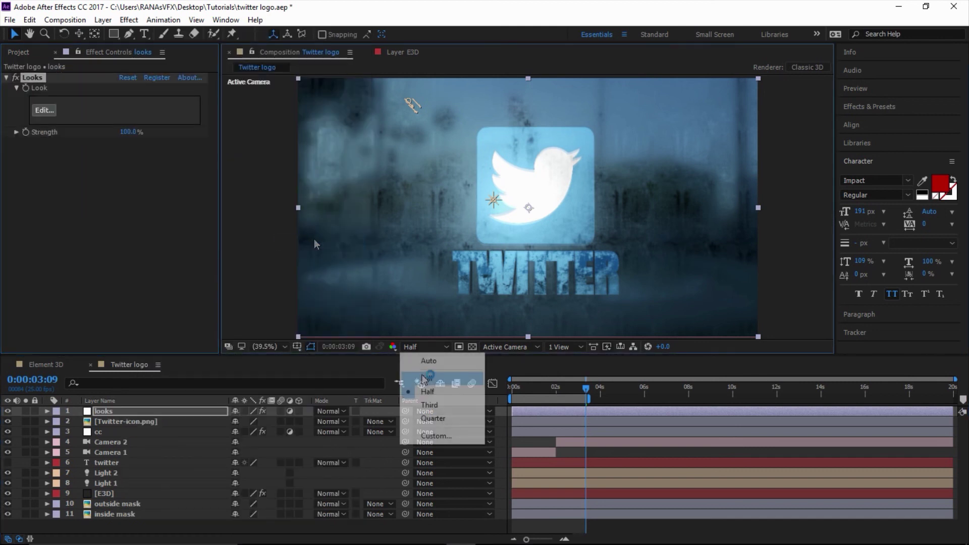
left_click(425, 379)
left_click(44, 110)
Step: Compare the Enhancements presets People Places and OMG, and apply the LOL look to the looks layer
left_click(15, 363)
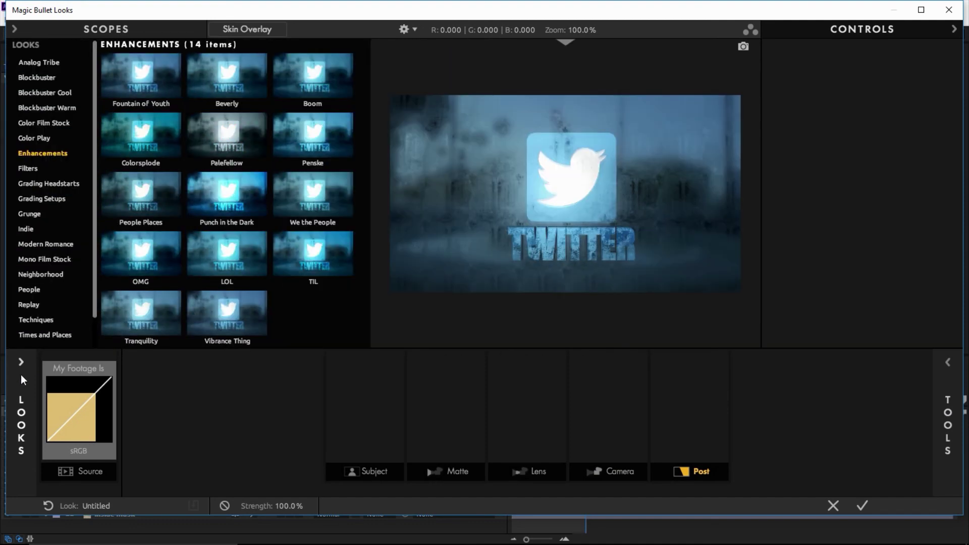
left_click(216, 196)
left_click(146, 194)
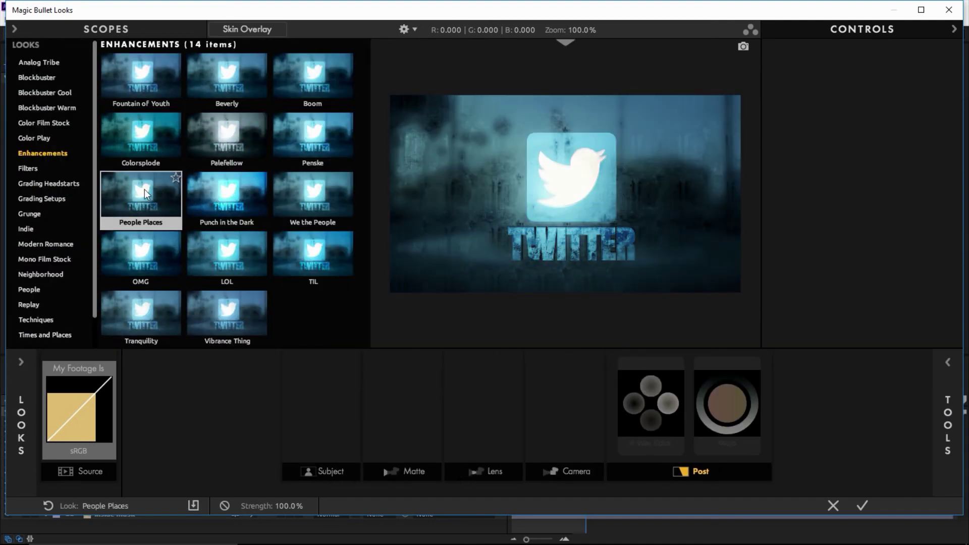
left_click(149, 252)
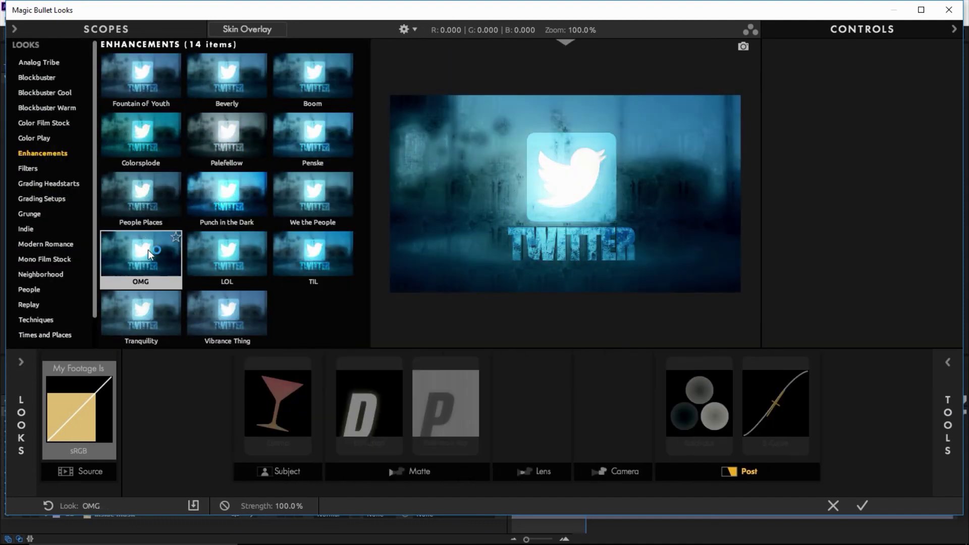
left_click(202, 257)
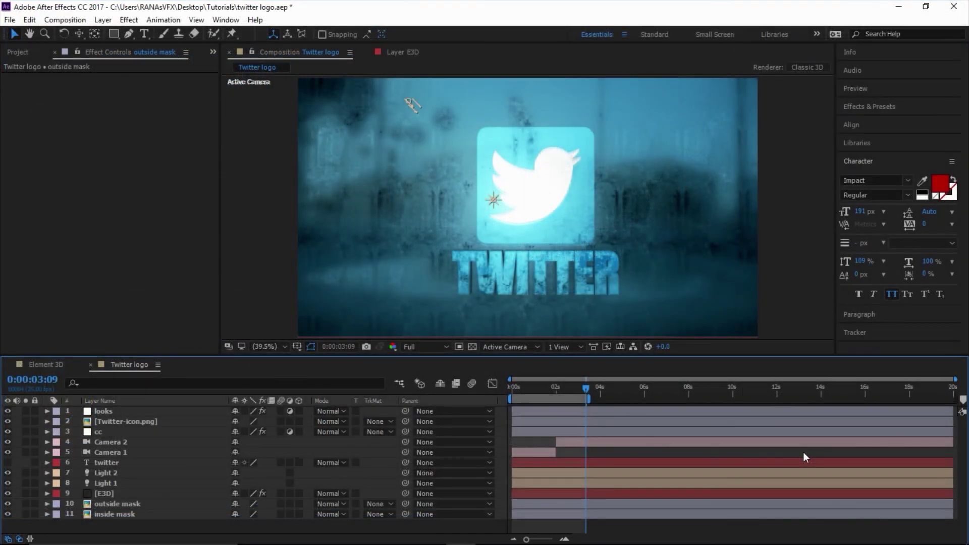
Step: Preview the graded animation and park the playhead at 0:00:01:15 in the first camera shot
key("space")
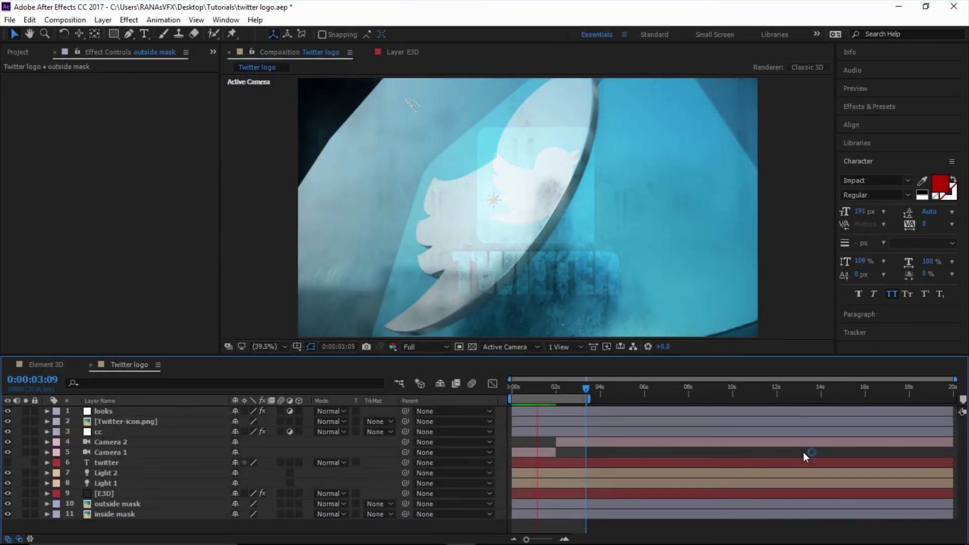
key("space")
left_click(547, 390)
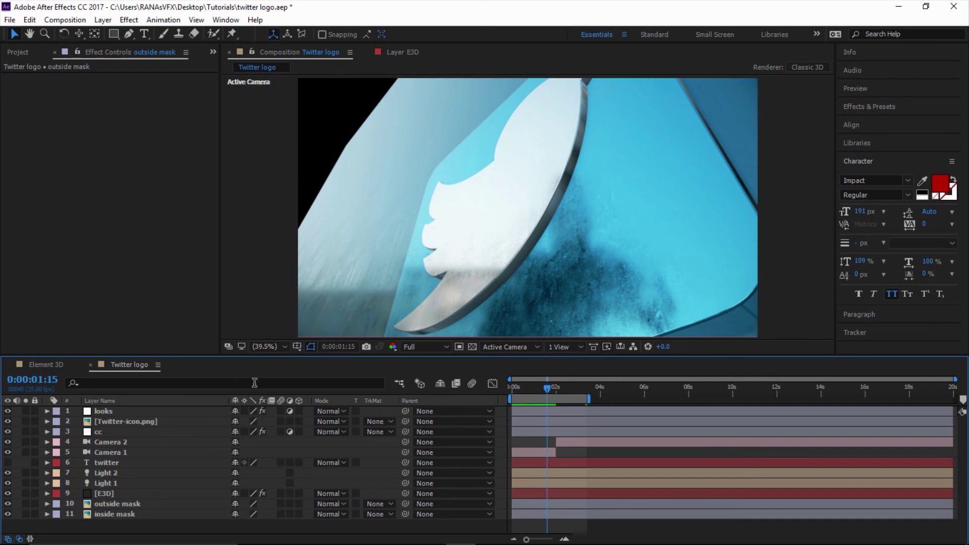
Step: Reveal Camera 1's keyframed properties and check its move from the first keyframe to the end of the shot
left_click(115, 453)
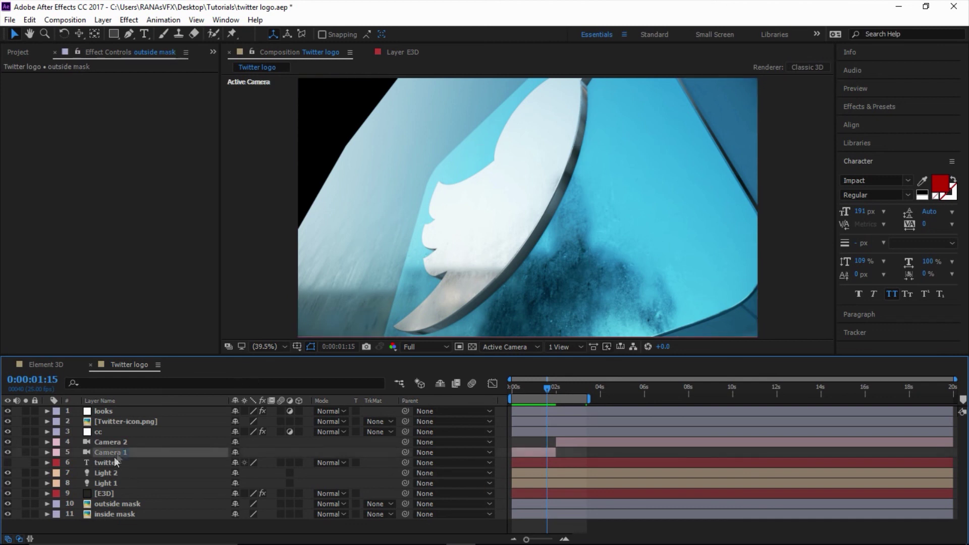
key("u")
key("k")
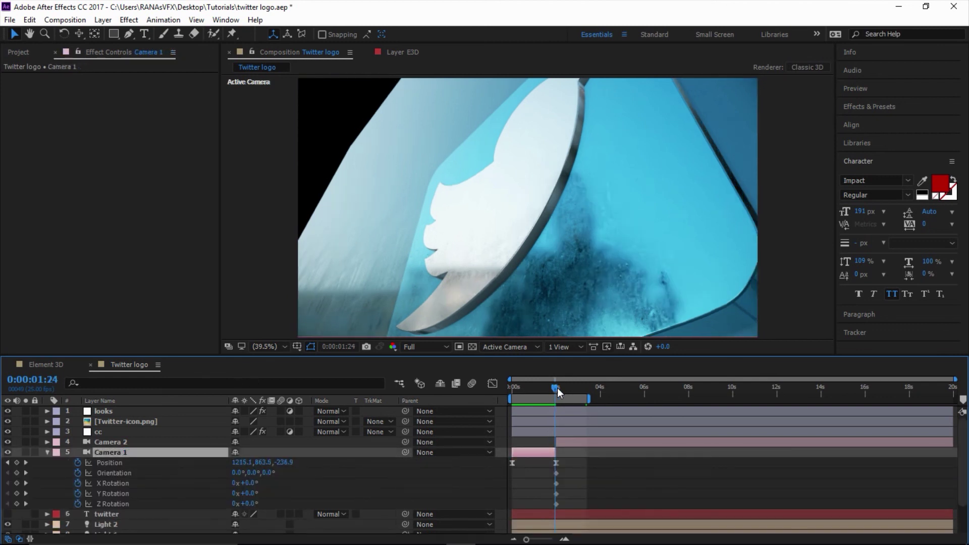
left_click(7, 463)
left_click_drag(513, 390, 560, 395)
left_click(7, 463)
left_click(25, 463)
Step: Move Camera 1's ending Position, Orientation and X, Y and Z Rotation keyframes one frame earlier, to 0:00:01:24
key("=")
key("=")
key("Page_Up")
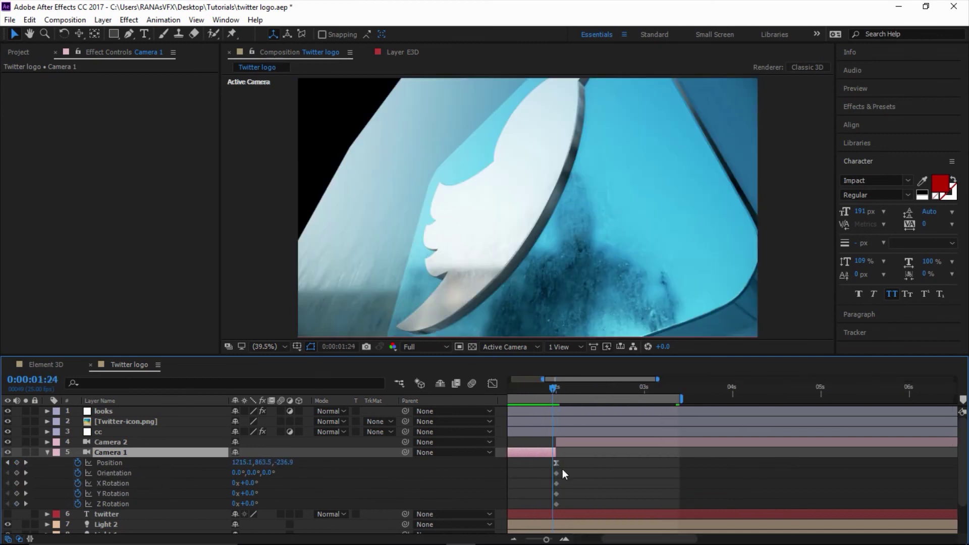
left_click_drag(566, 458, 553, 505)
key("alt+Left")
key("Page_Down")
key("j")
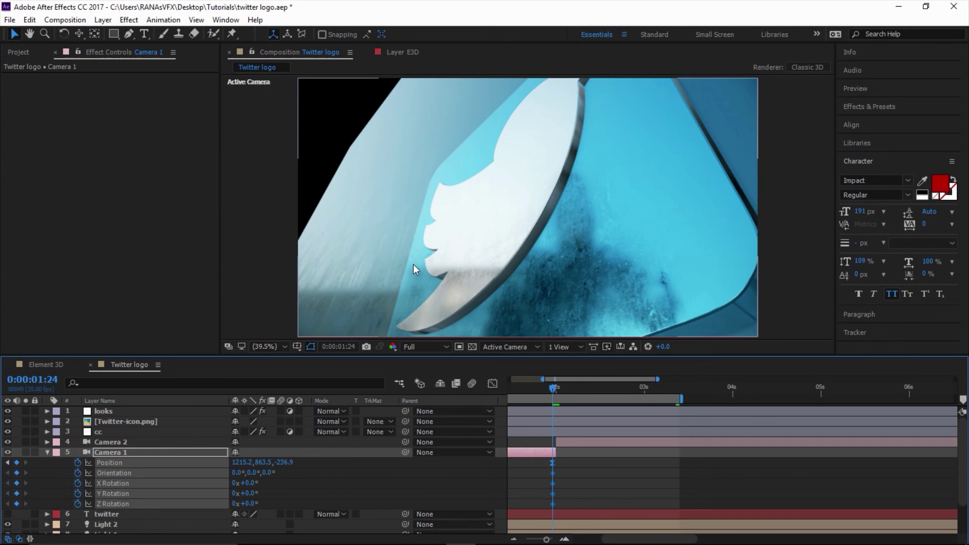
Step: Reframe Camera 1 at 0:00:01:24 so the logo fills the black corner, with Position at about 1188.2, 871.0, -260.4
key("c")
left_click_drag(454, 244, 495, 283)
key("c")
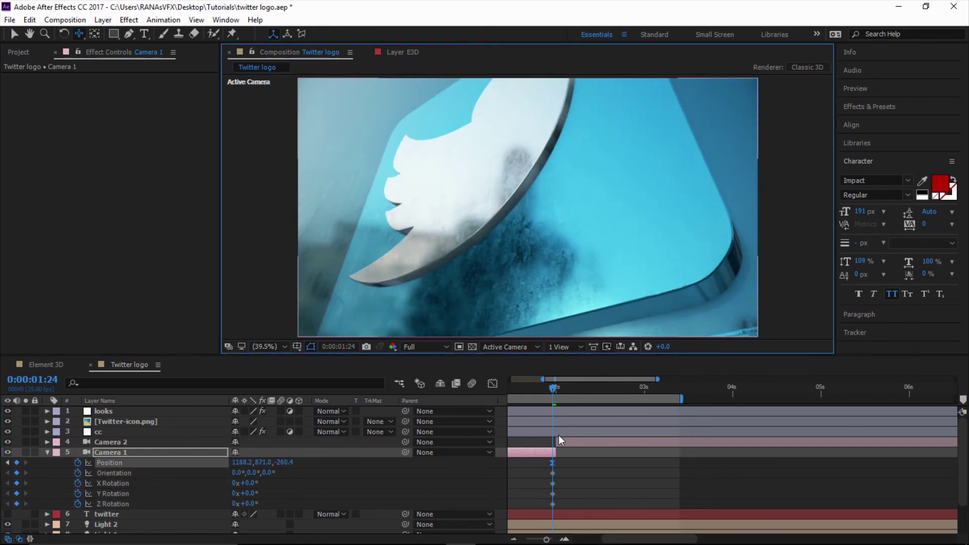
left_click(589, 362)
key("minus")
key("minus")
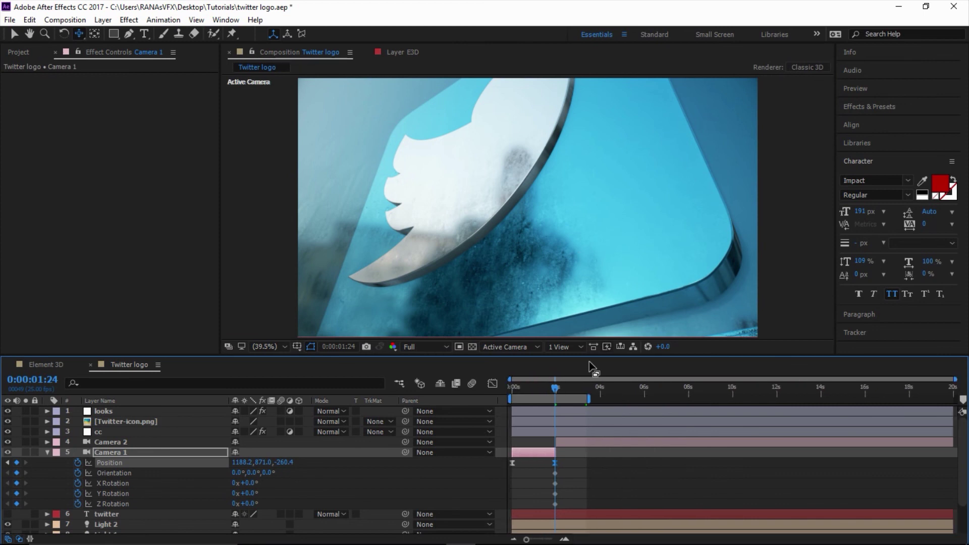
Step: Show the Twitter-icon.png Opacity keyframes, extend the work area just past the second one, and preview the animation
left_click(140, 420)
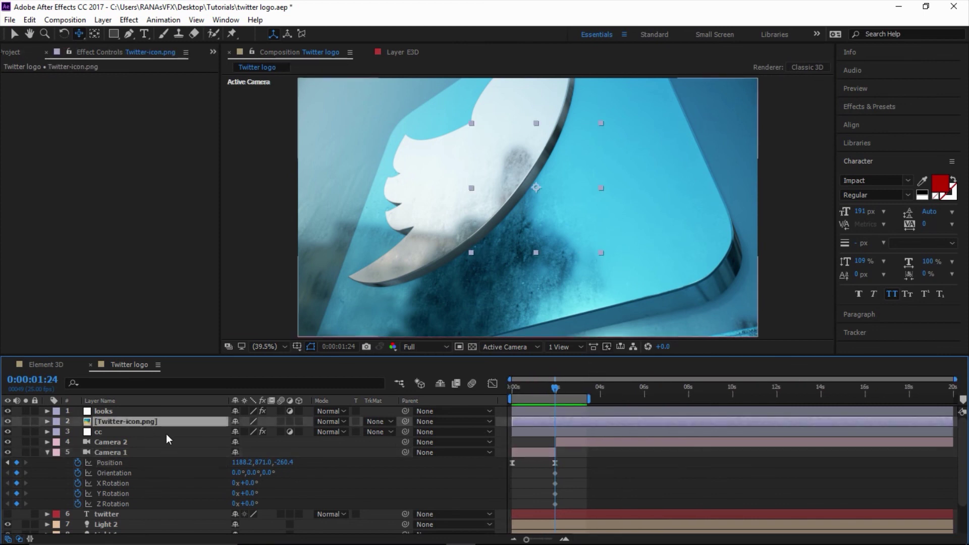
key("t")
left_click_drag(589, 399, 612, 399)
left_click(585, 389)
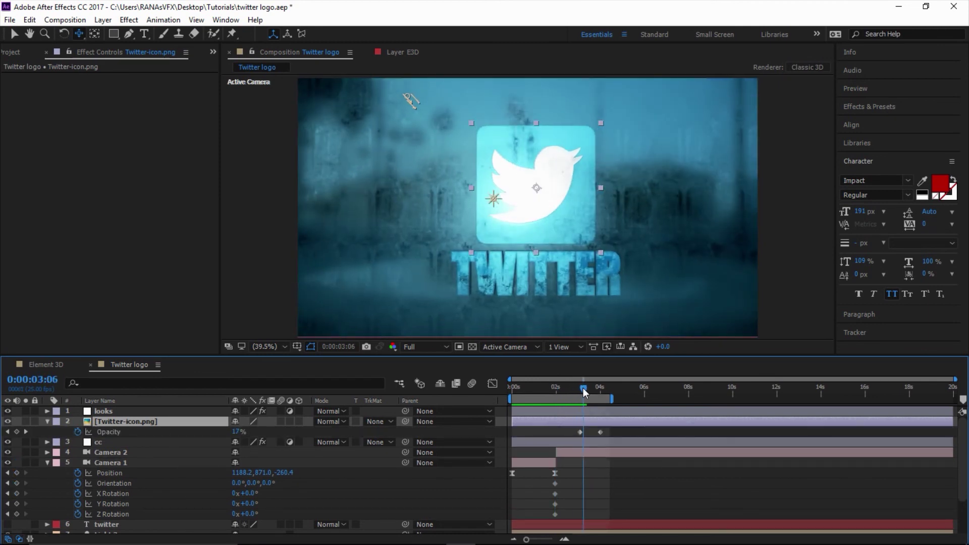
left_click(607, 390)
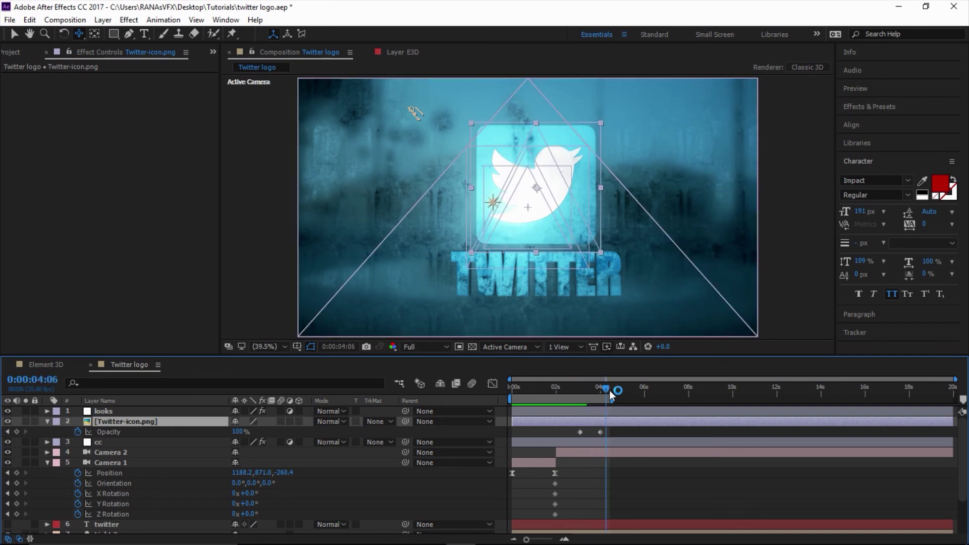
key("space")
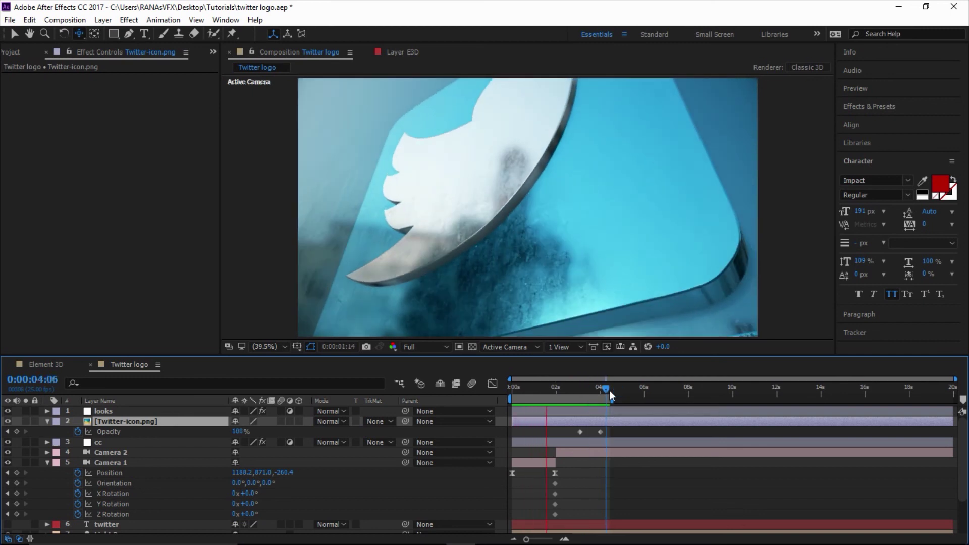